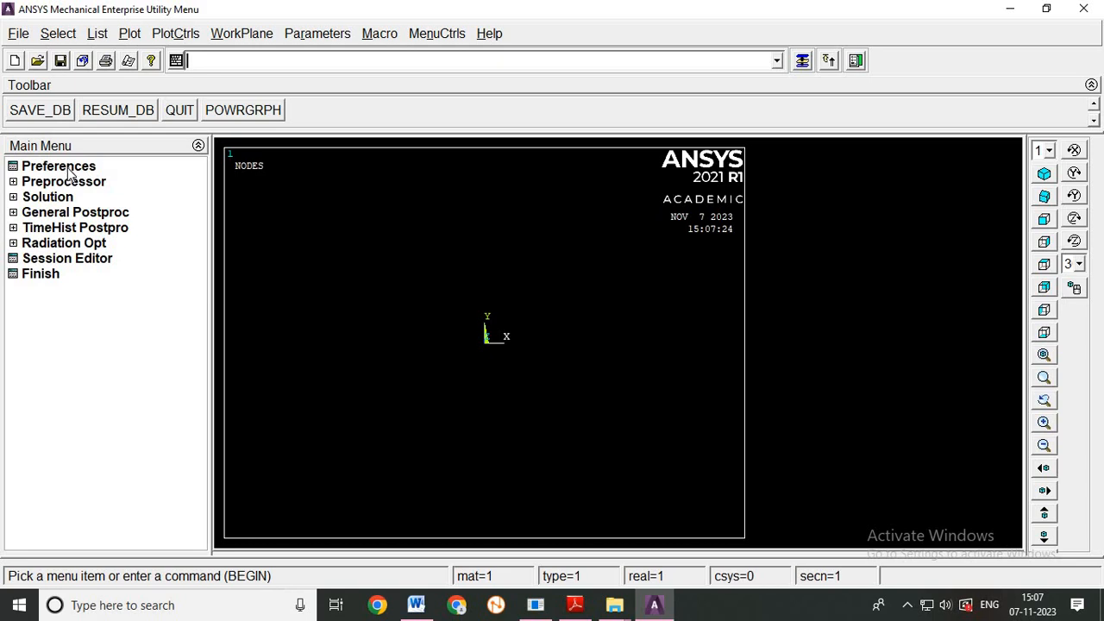
Filter the interface preferences to the Structural discipline
click(58, 167)
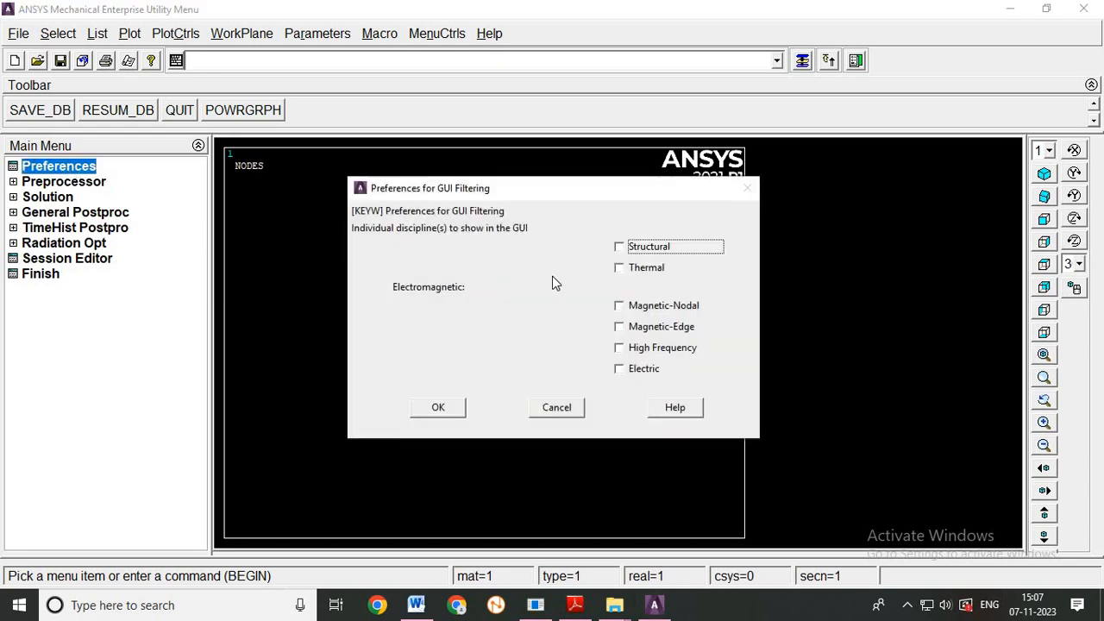
click(628, 249)
click(449, 411)
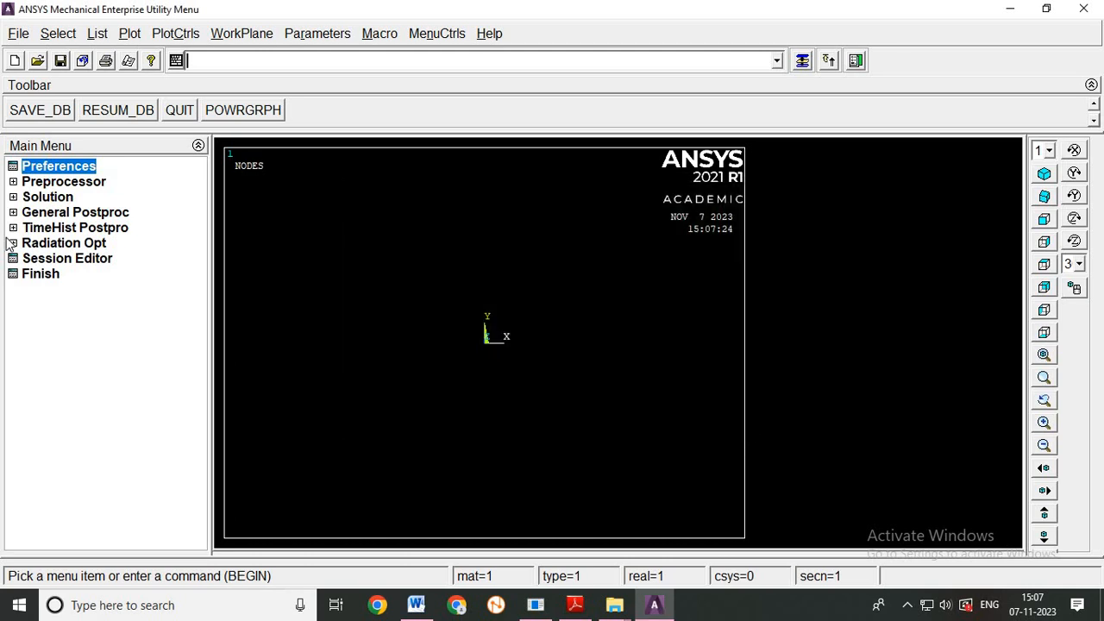
Add the structural solid element Quad 4 node 182 as element type 1
click(86, 184)
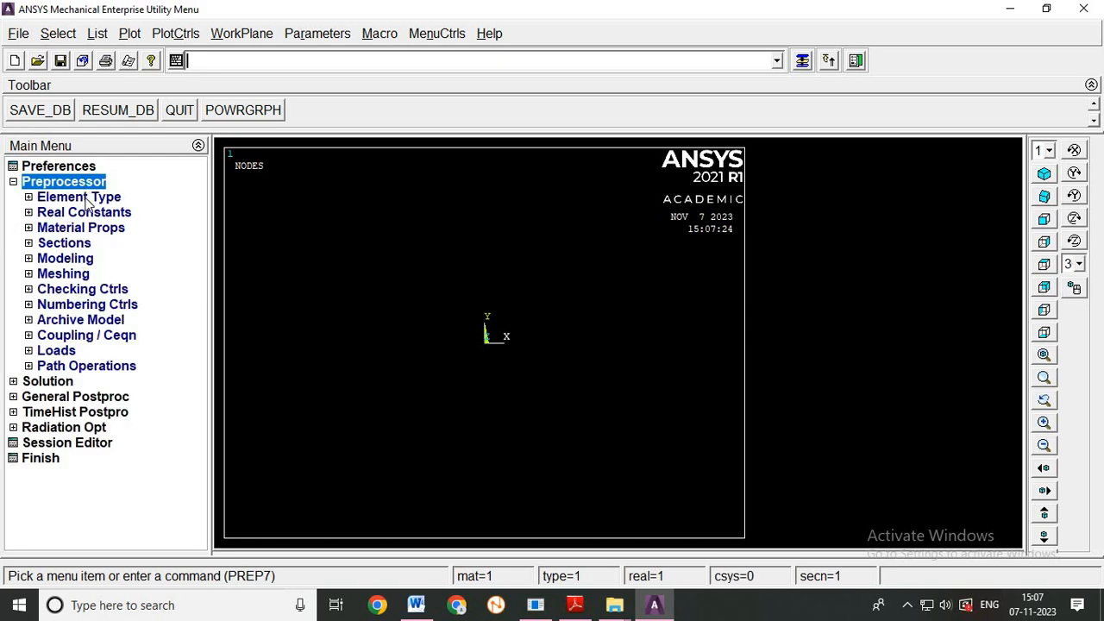
click(85, 200)
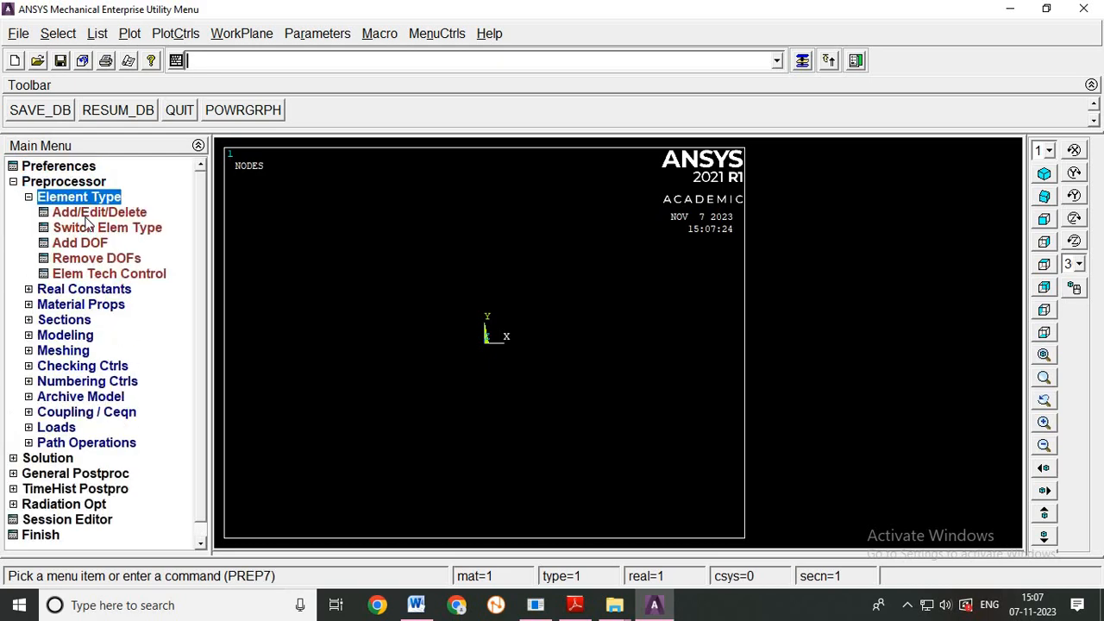
click(87, 216)
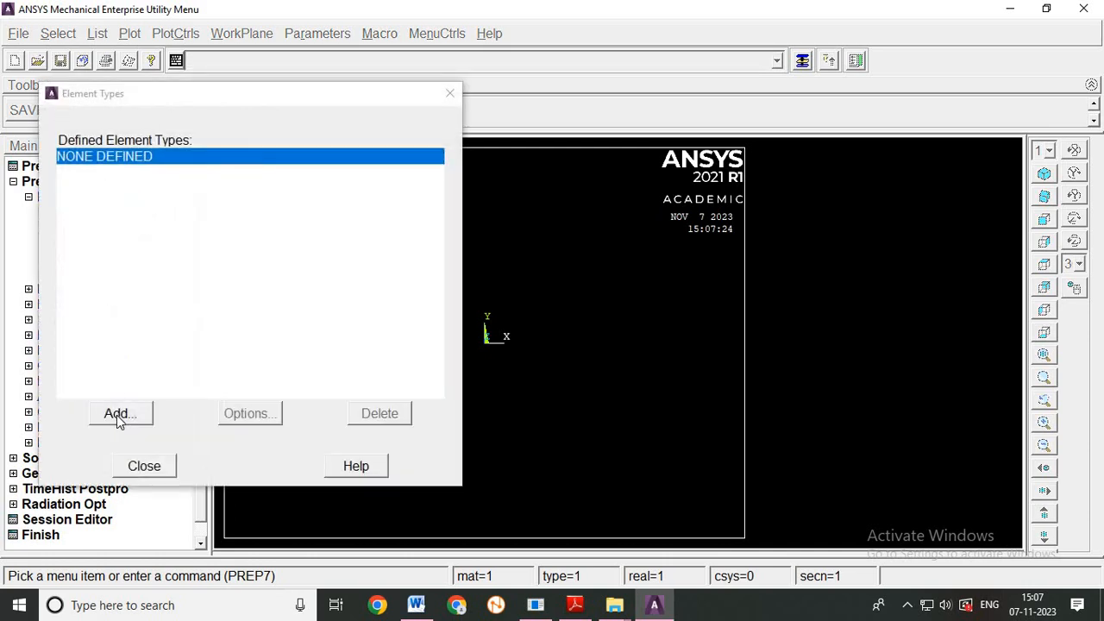
click(118, 415)
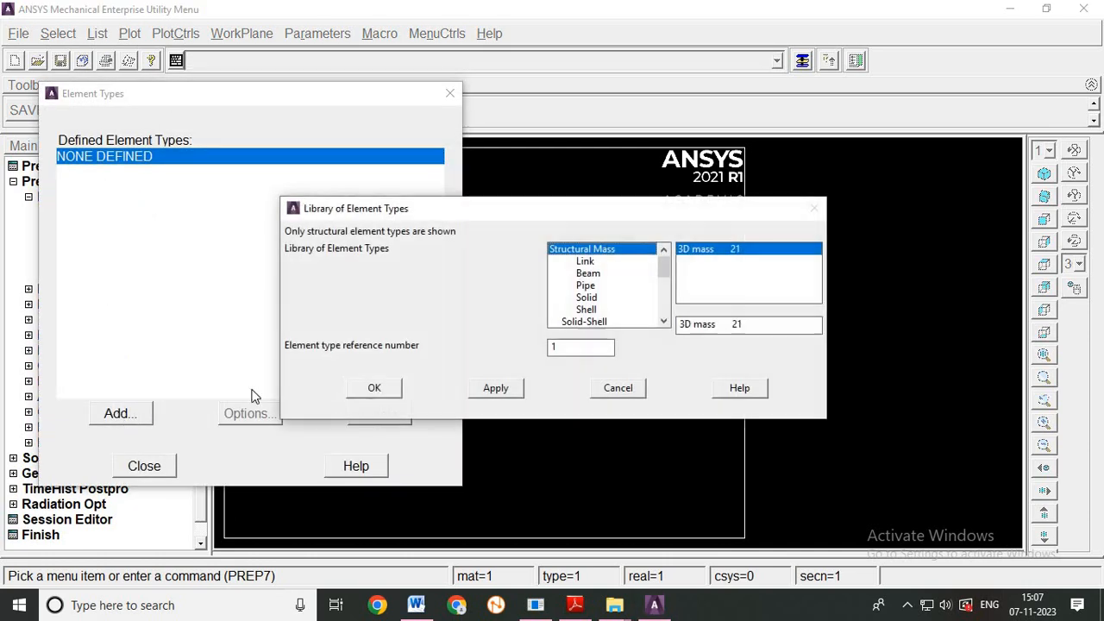
click(584, 298)
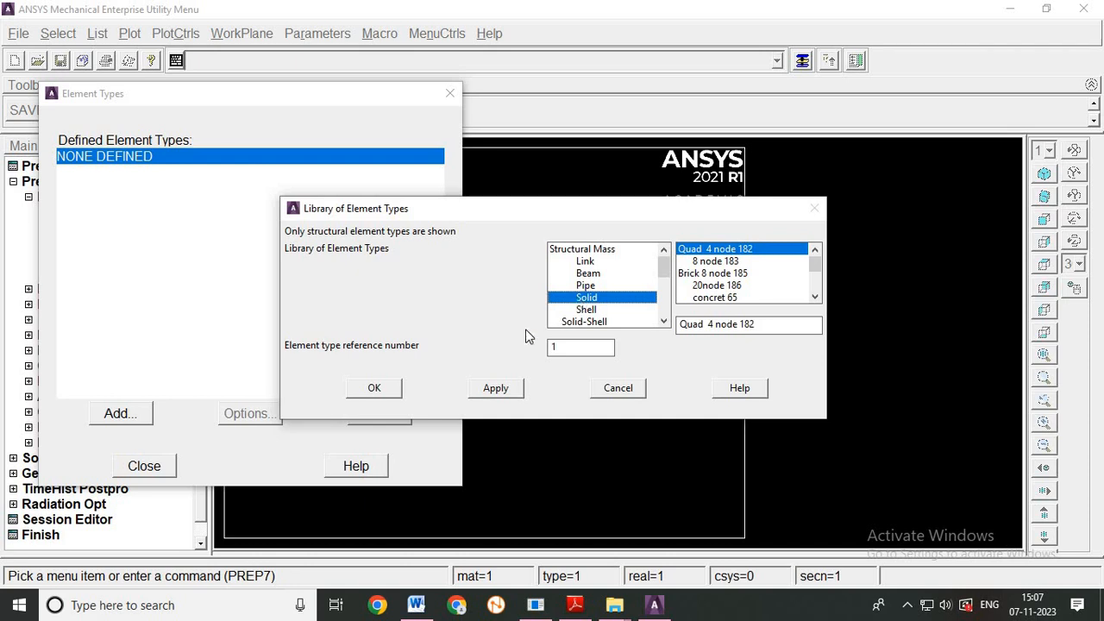
click(377, 389)
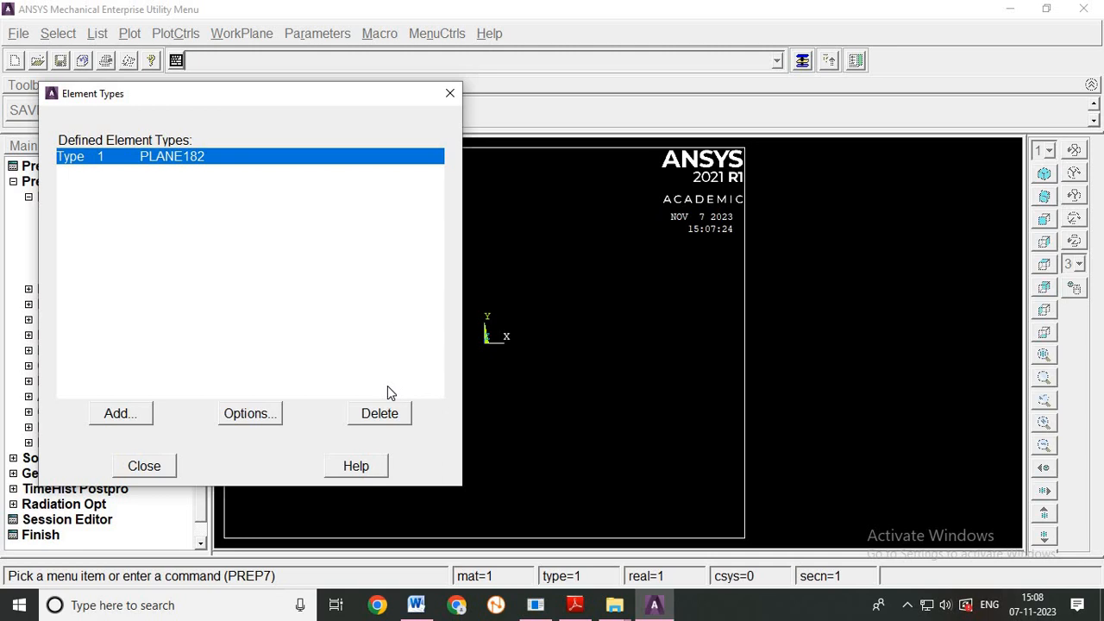
Set the PLANE182 element behavior to plane stress with thickness (Plane strs w/thk) and finish the element type definition
click(250, 415)
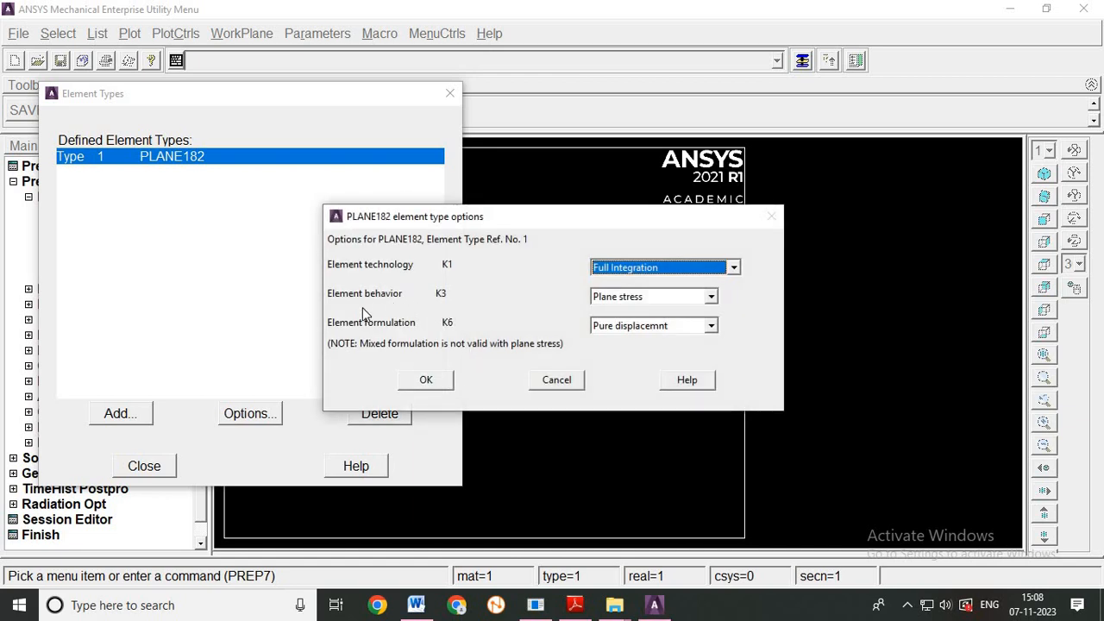
click(609, 304)
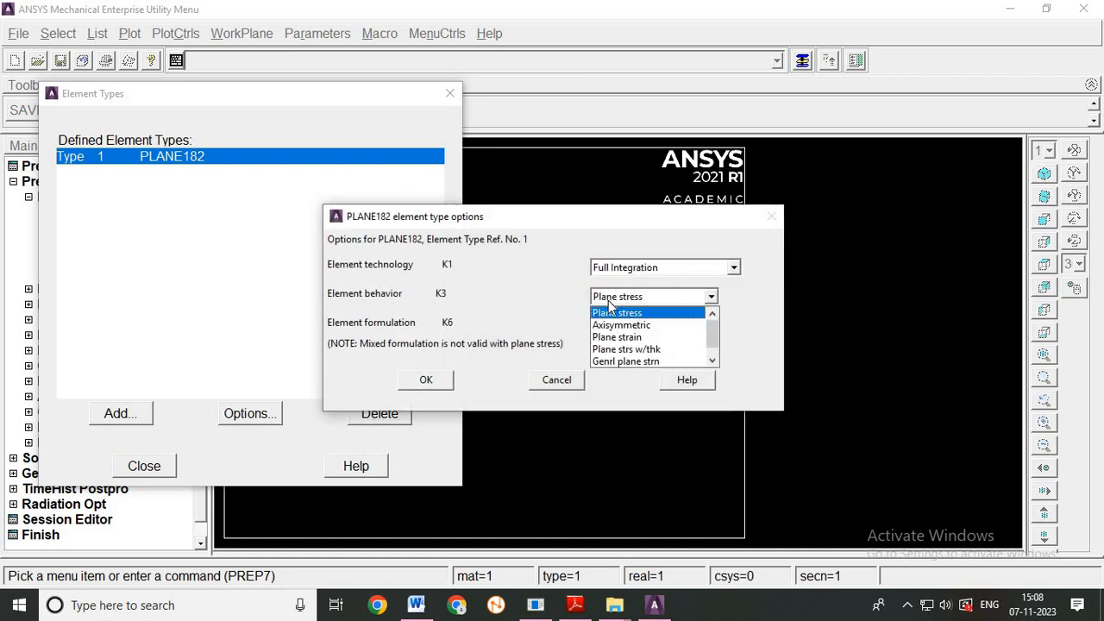
click(626, 349)
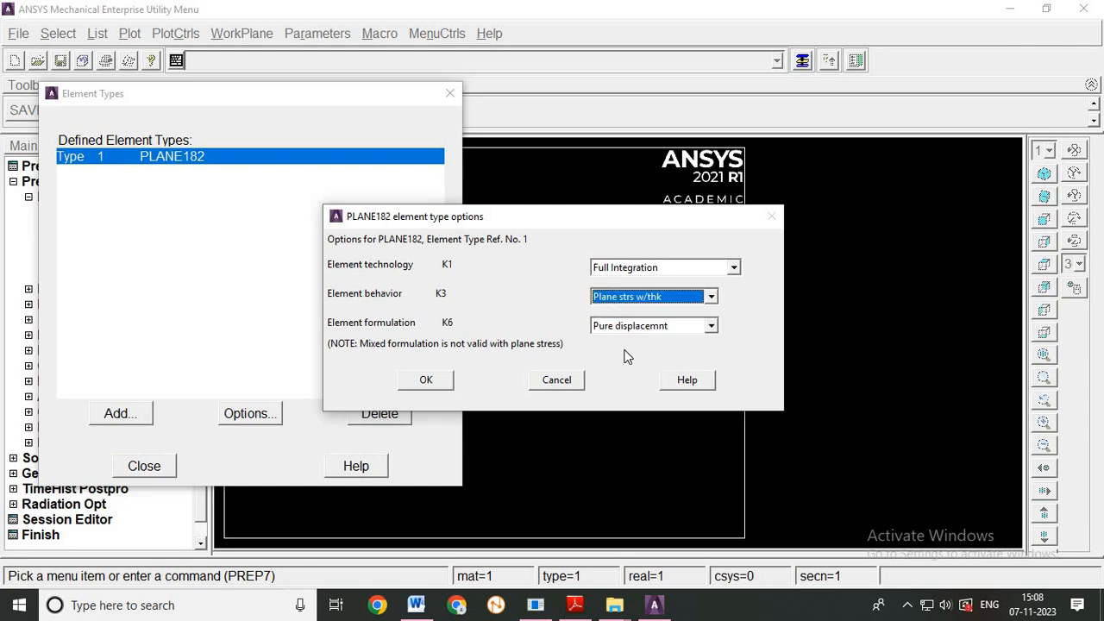
click(438, 380)
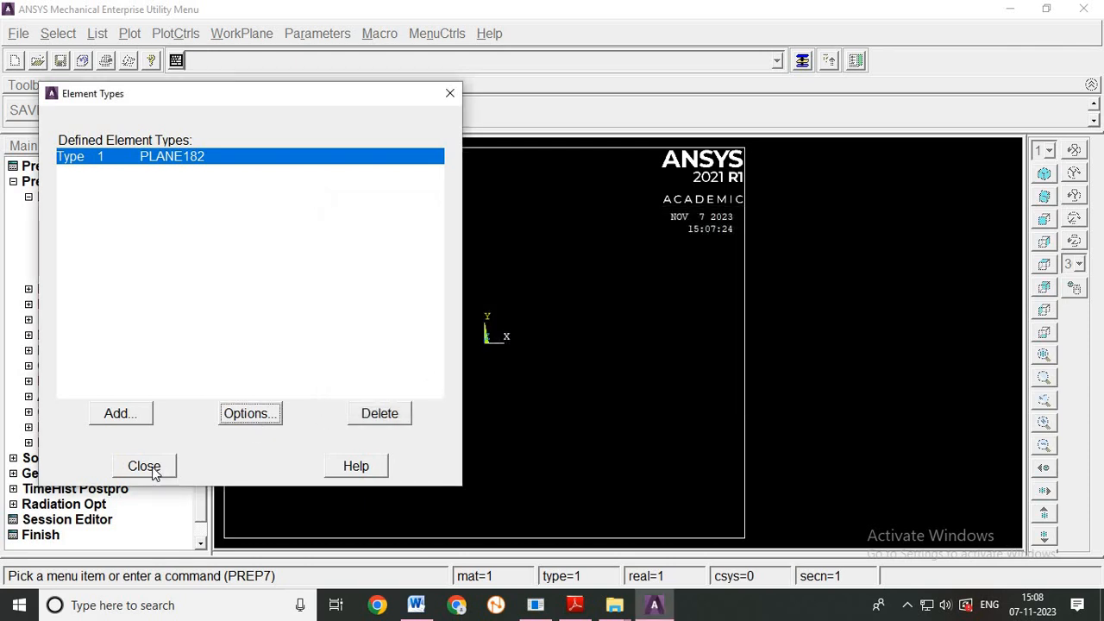
click(144, 467)
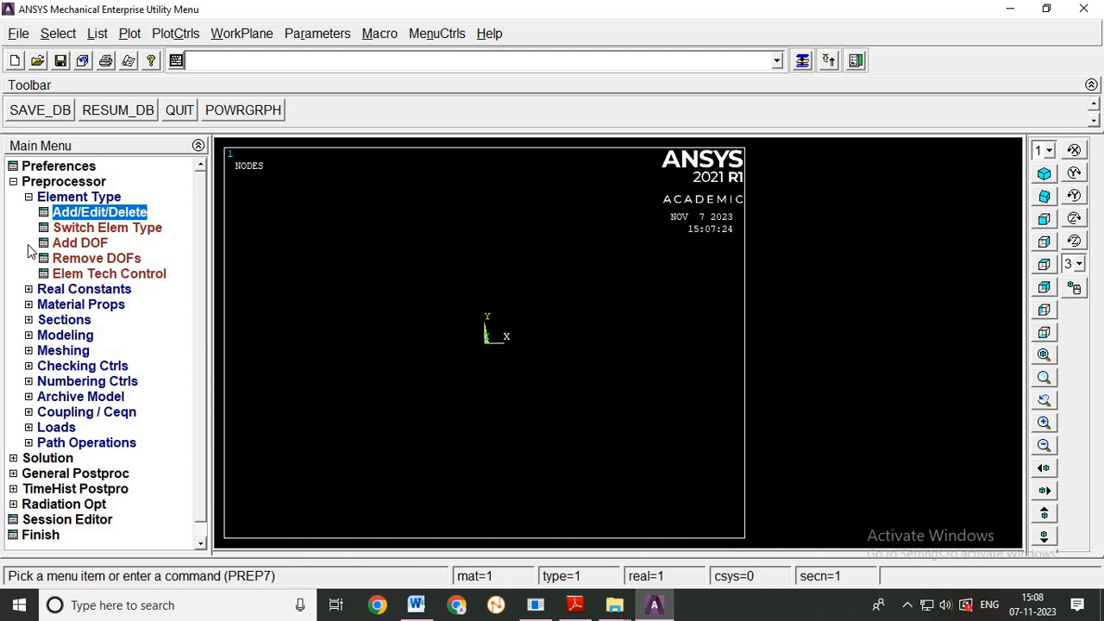
click(32, 198)
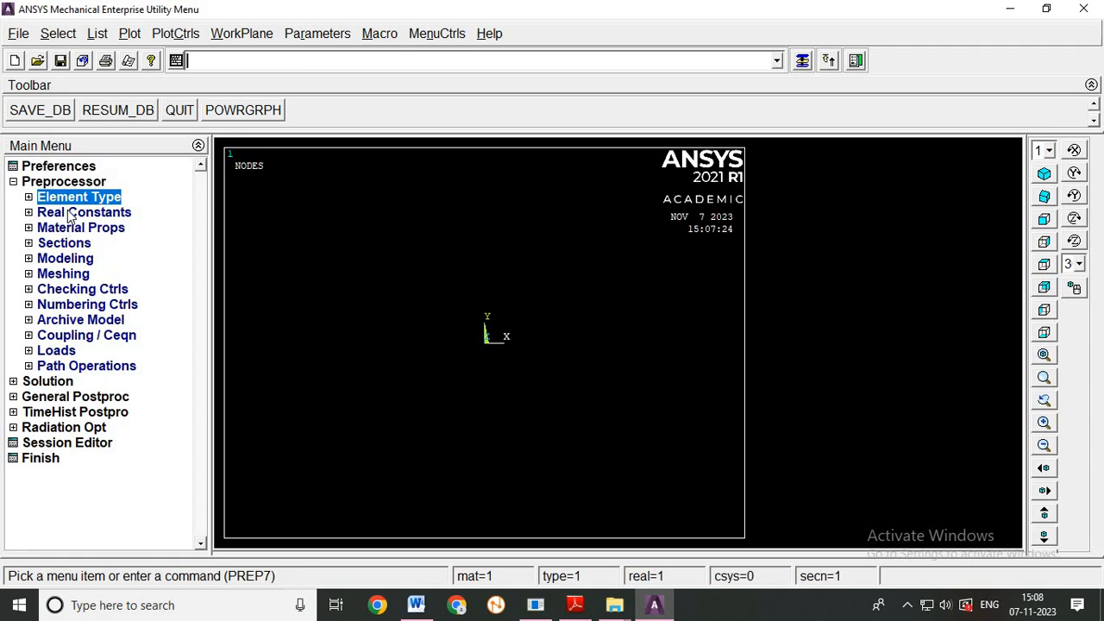
Define real constant set 1 with the plate thickness for the PLANE182 element
click(70, 213)
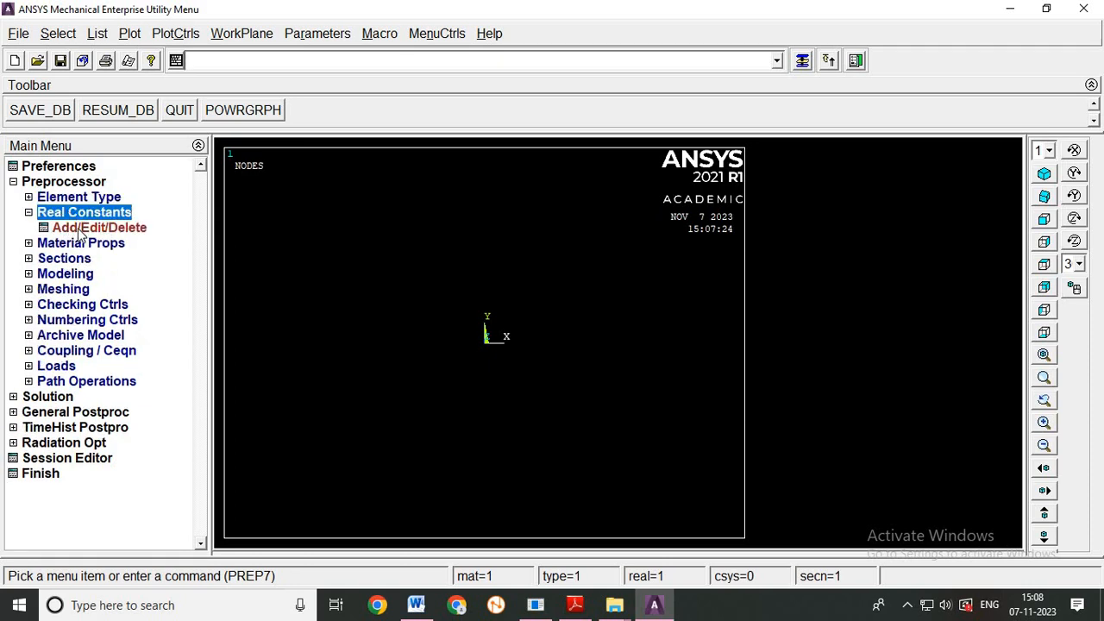
click(81, 229)
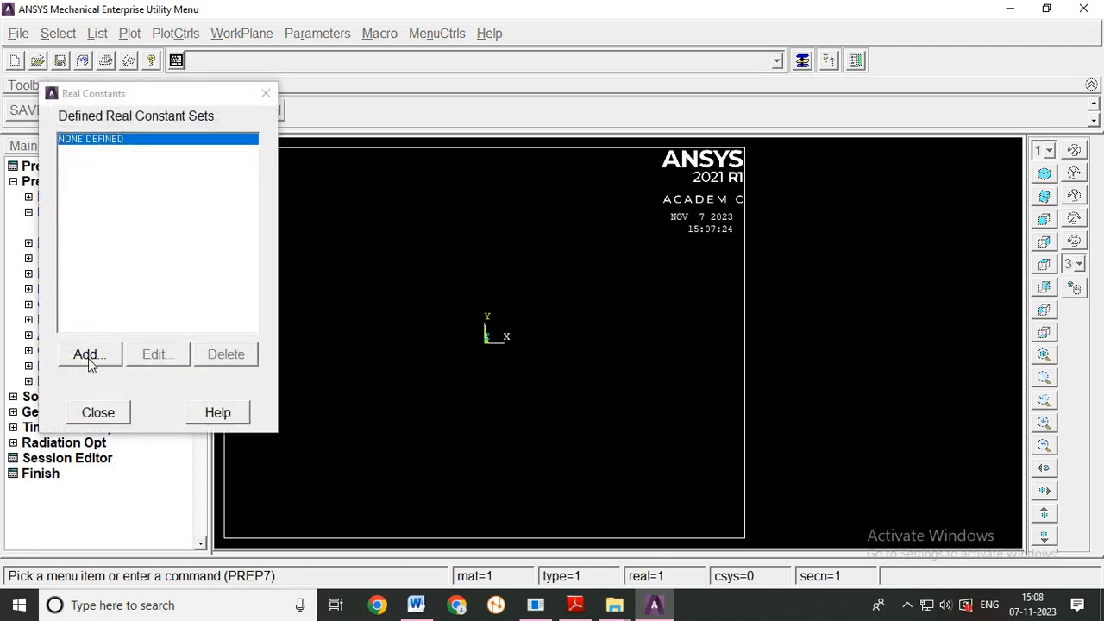
click(88, 357)
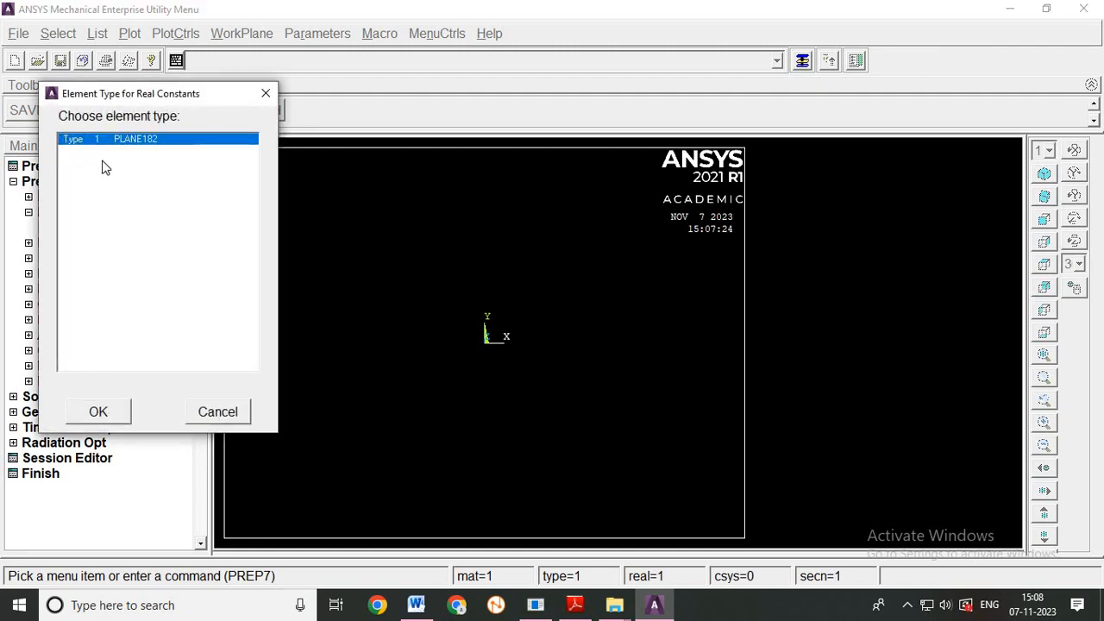
click(108, 417)
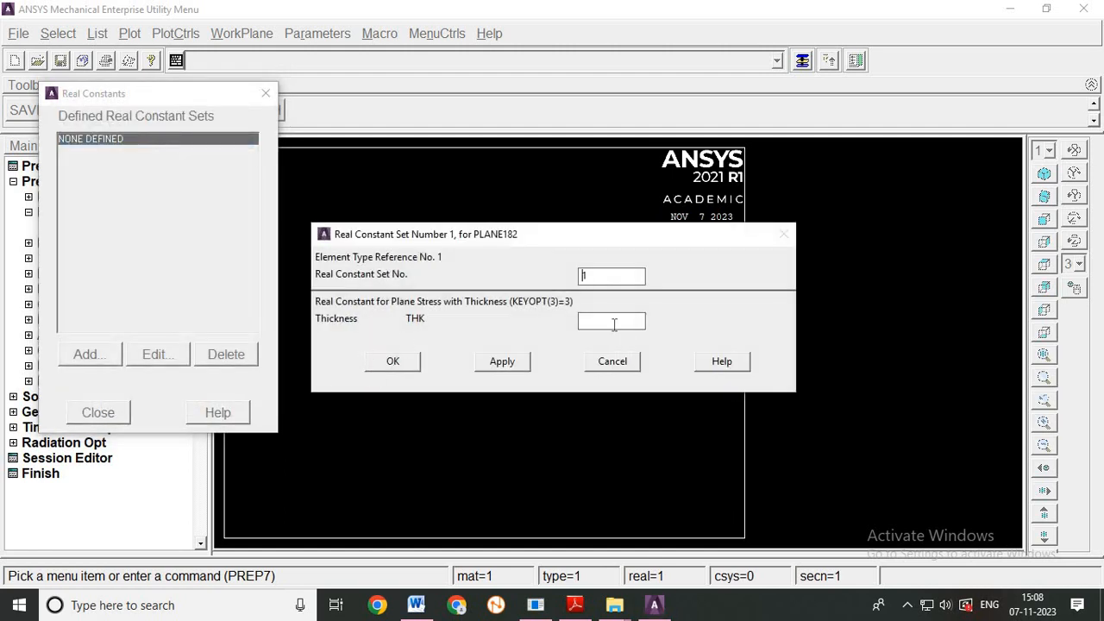
click(390, 362)
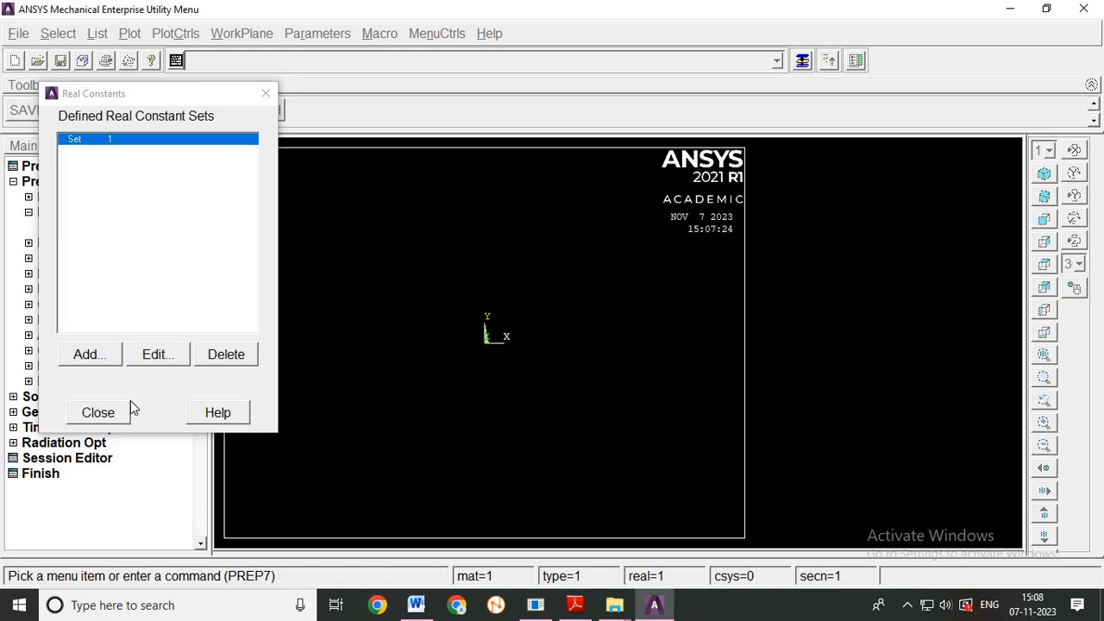
click(97, 413)
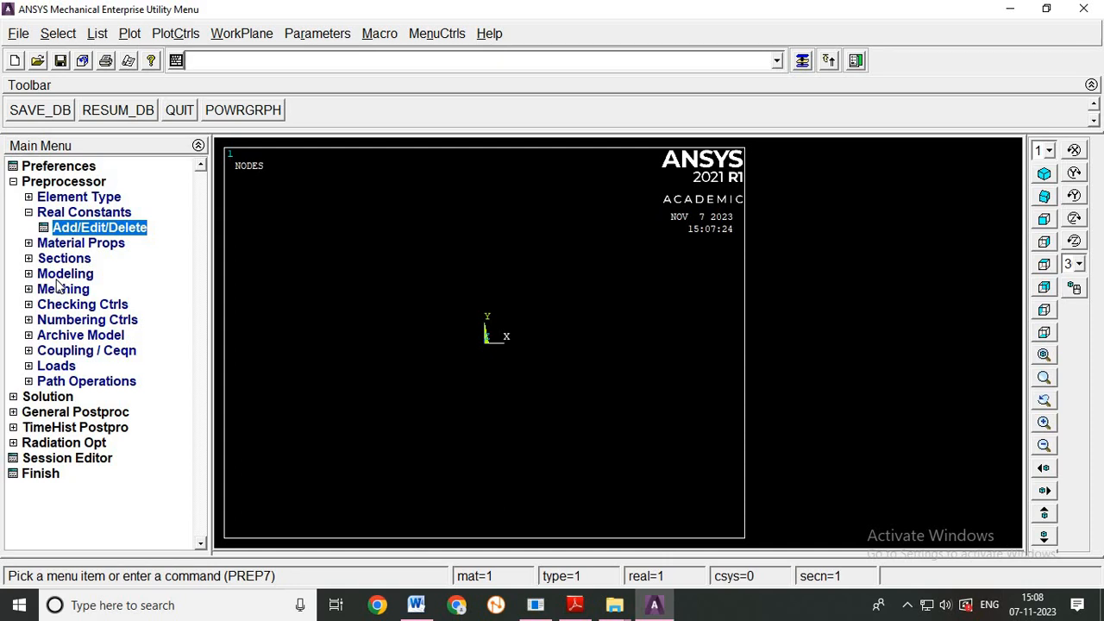
Open the structural linear elastic isotropic properties for material model number 1
click(71, 244)
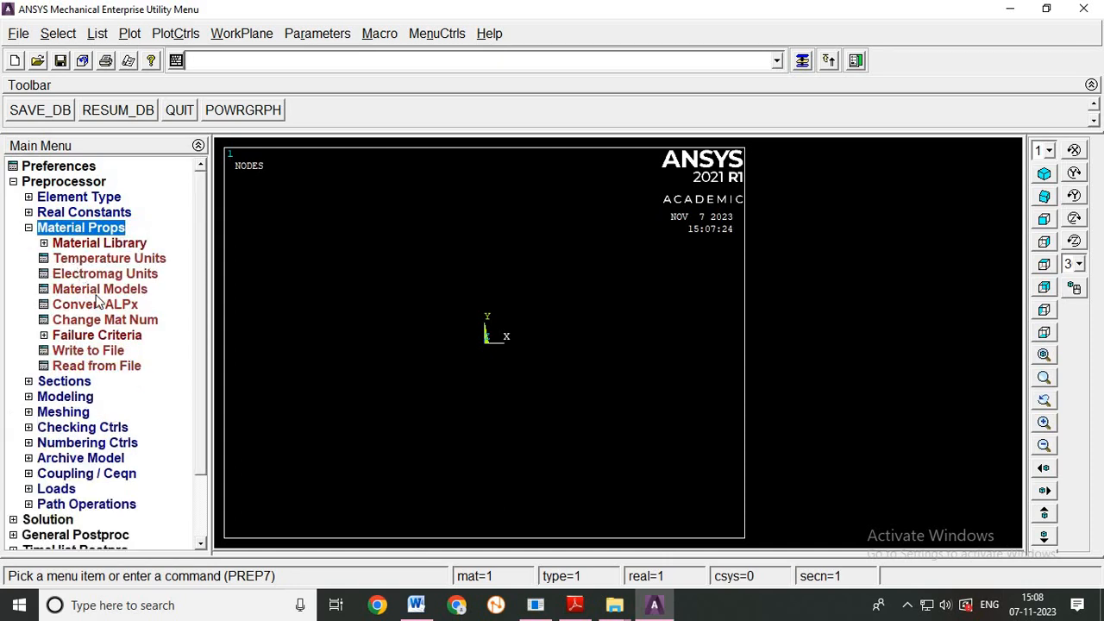
click(99, 291)
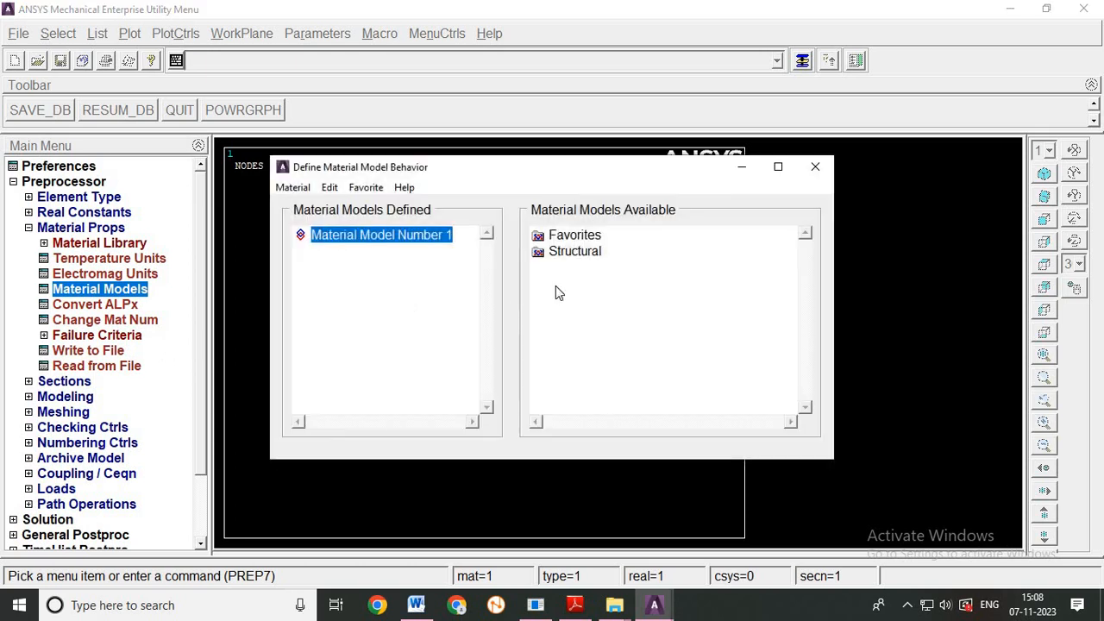
double_click(571, 254)
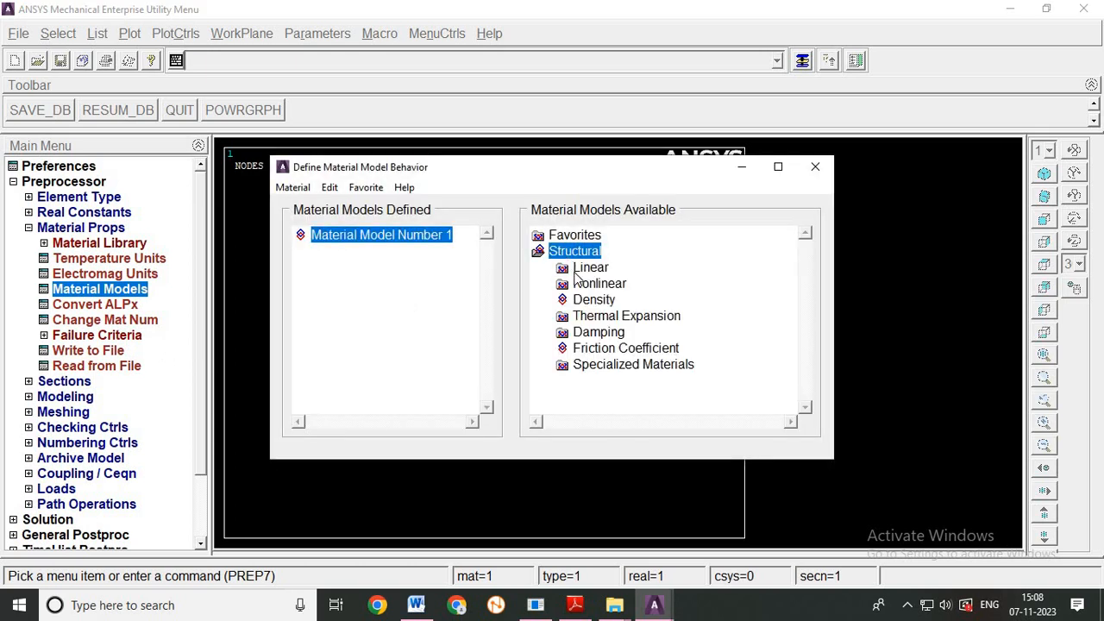
double_click(589, 268)
double_click(614, 284)
double_click(643, 316)
click(656, 556)
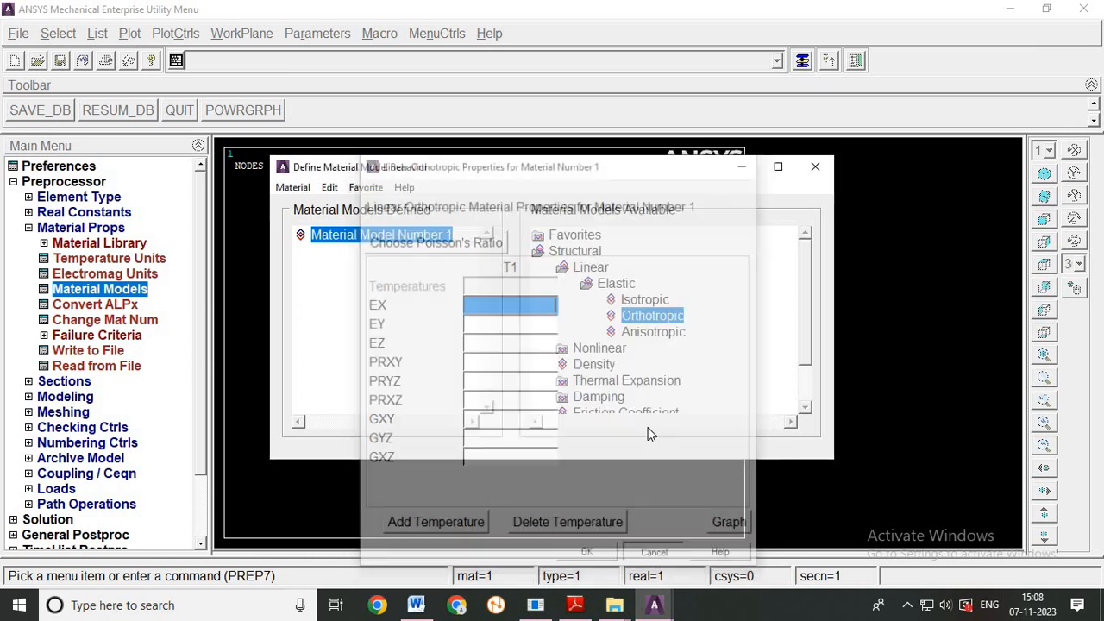
click(639, 302)
double_click(640, 301)
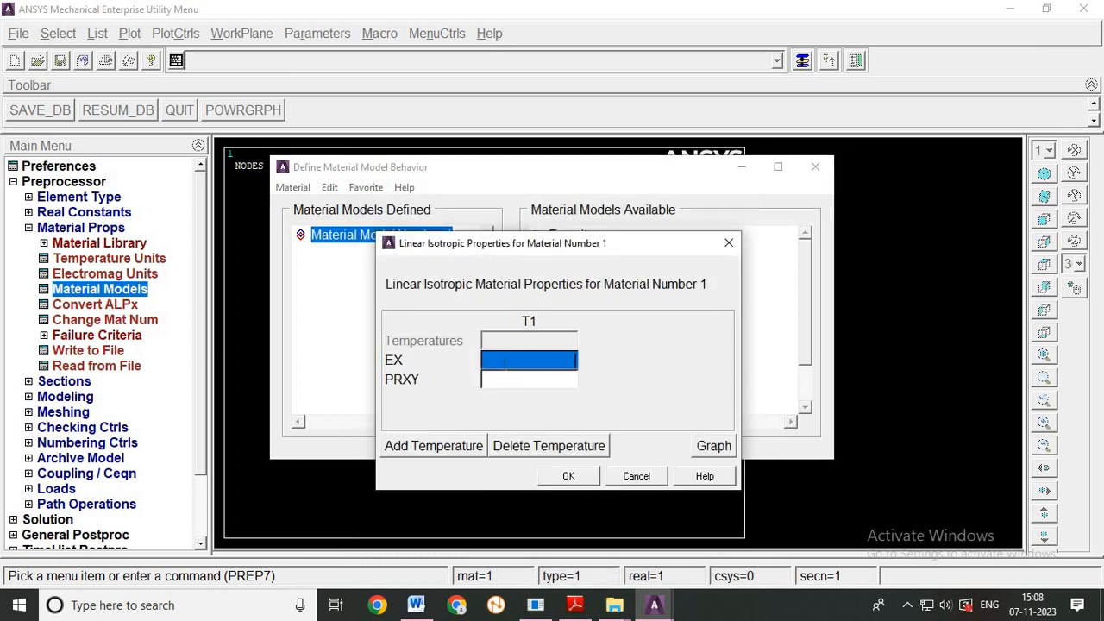
Set the isotropic material's EX to 2.1e5 and PRXY to 0.3, and finish the material definition
click(505, 363)
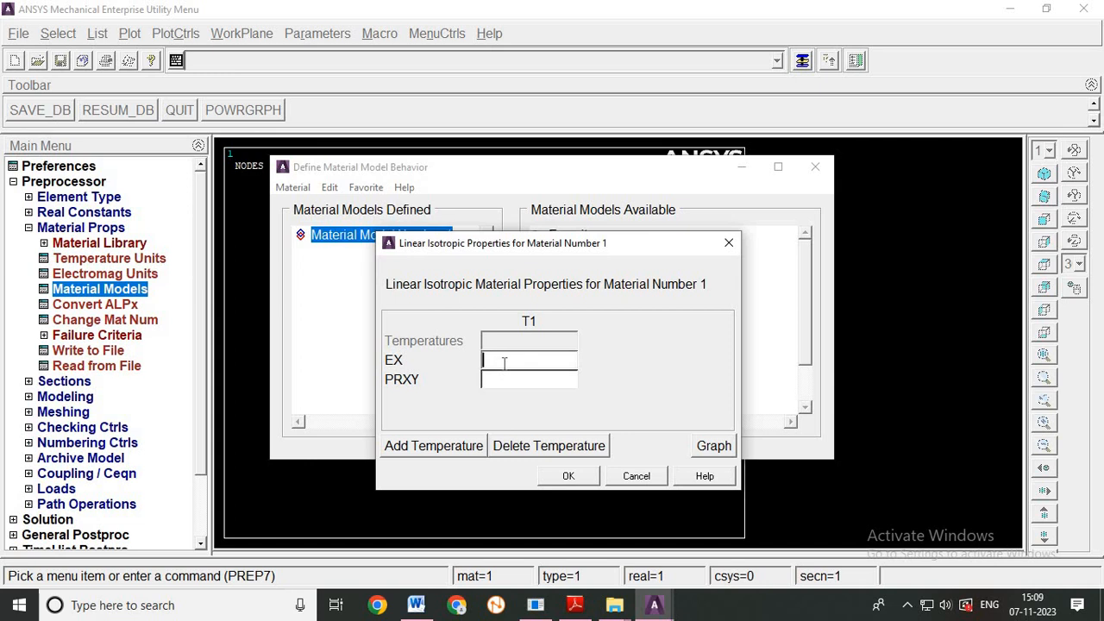
text(2.1e5)
click(500, 388)
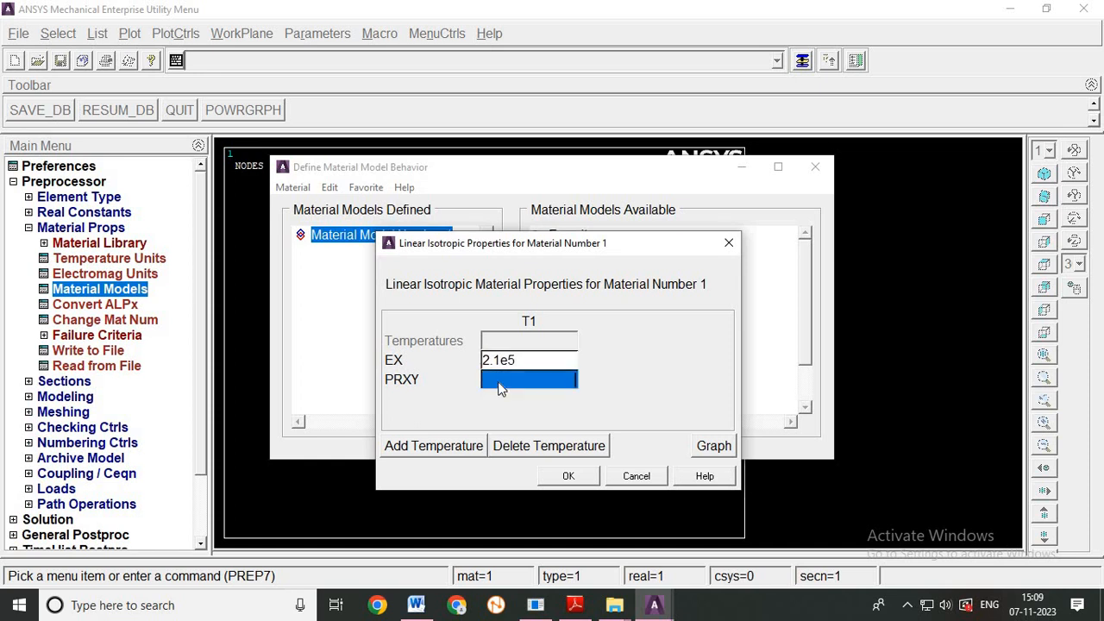
click(500, 388)
text(0.3)
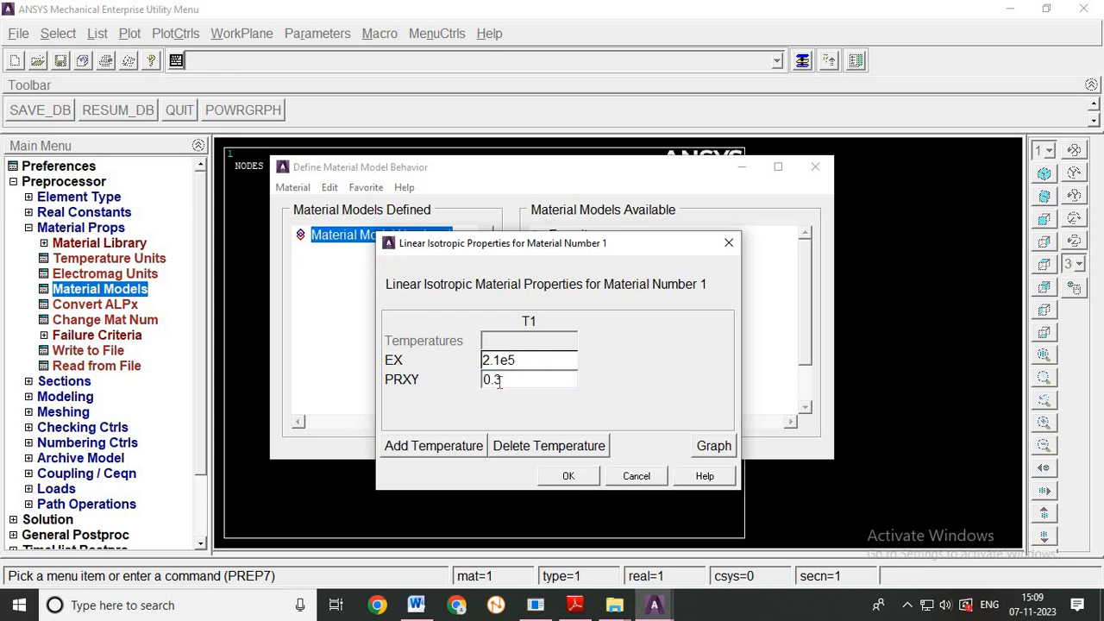
click(567, 476)
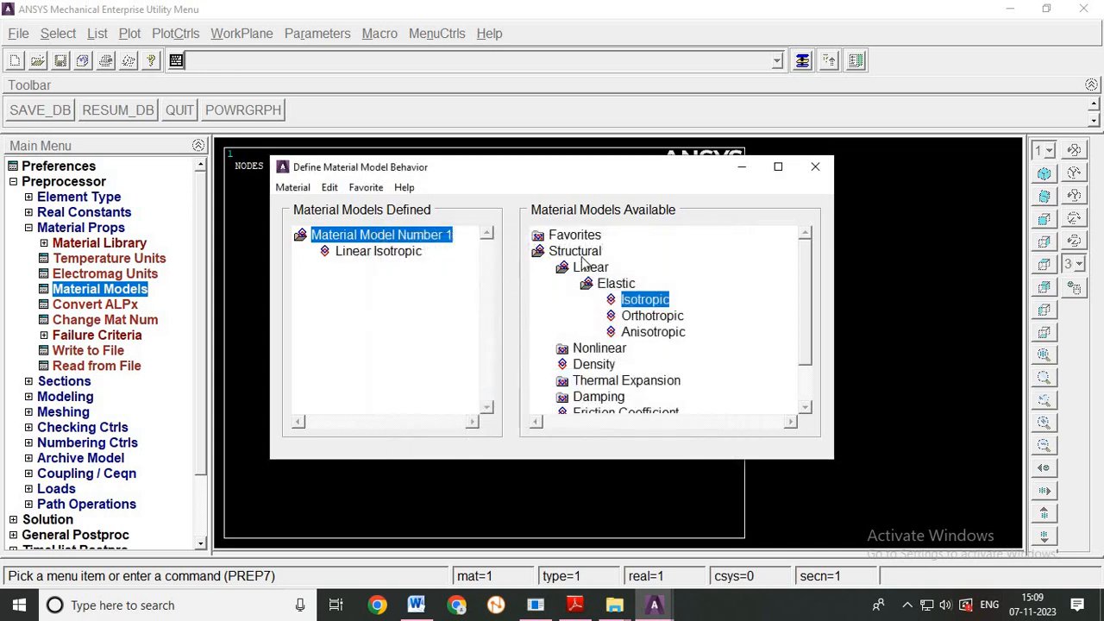
click(815, 170)
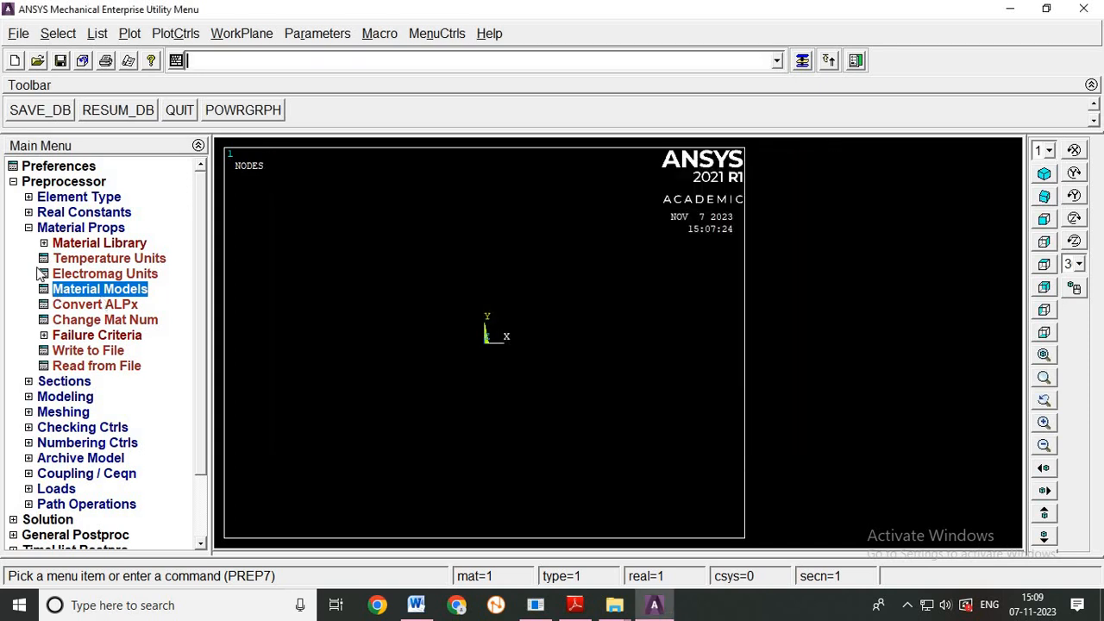
click(28, 228)
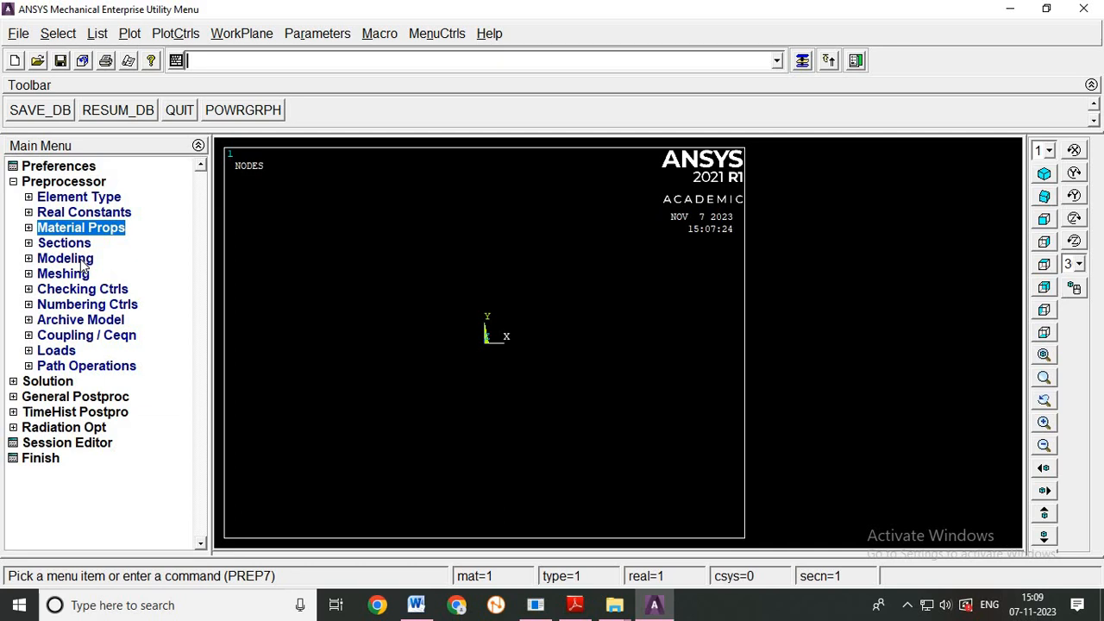
Check the plate and hole dimensions in the Word problem document and return to ANSYS to model the geometry
click(83, 263)
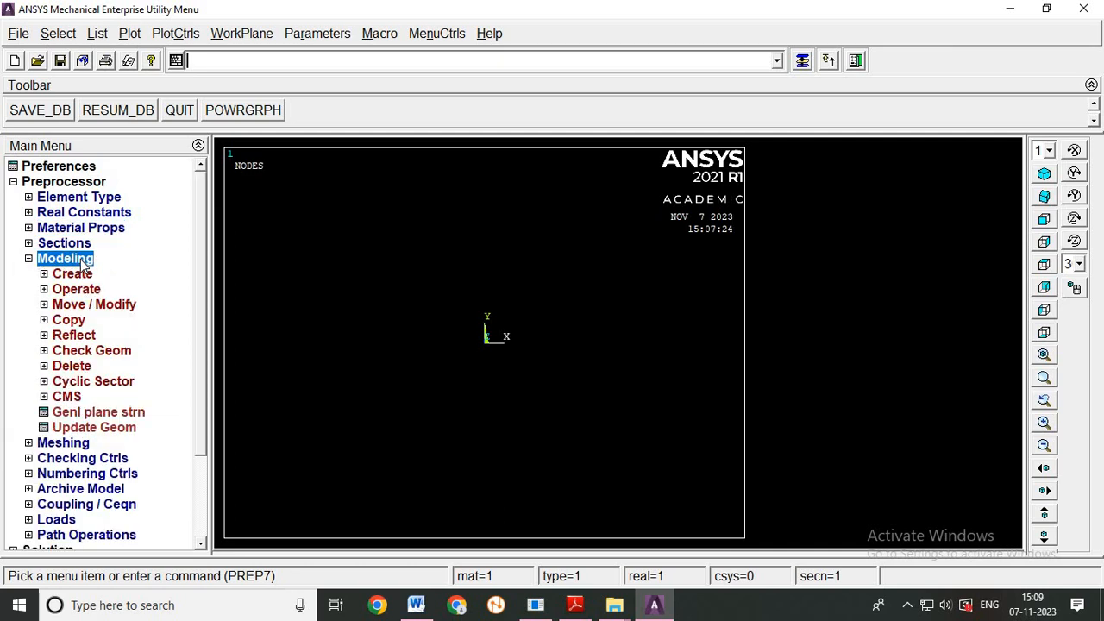
click(417, 606)
scroll(463, 371, down, 1)
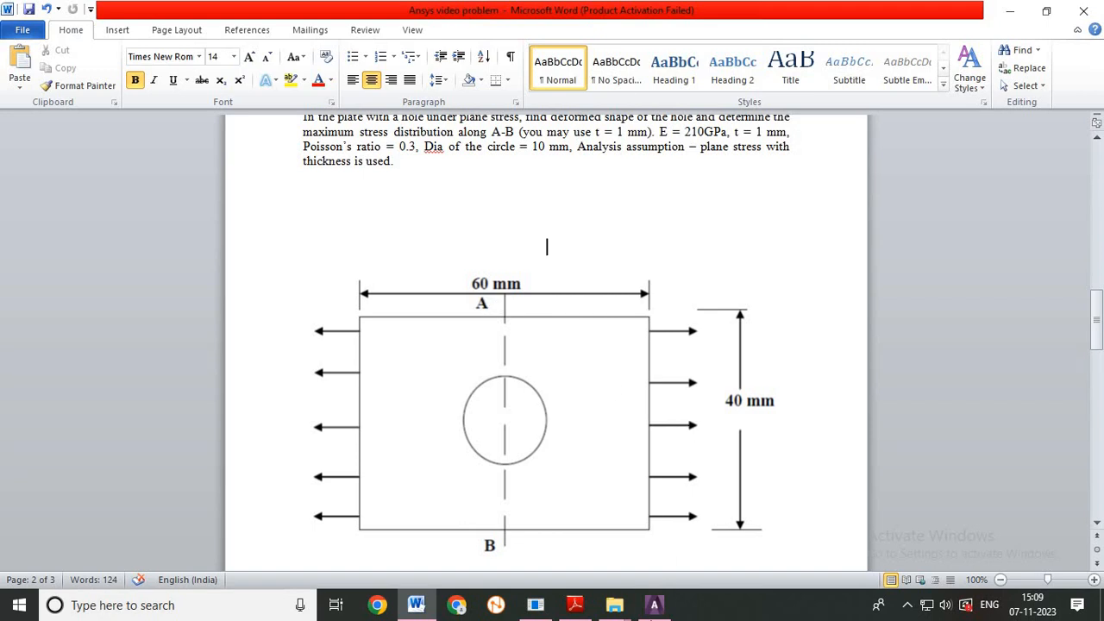
click(654, 605)
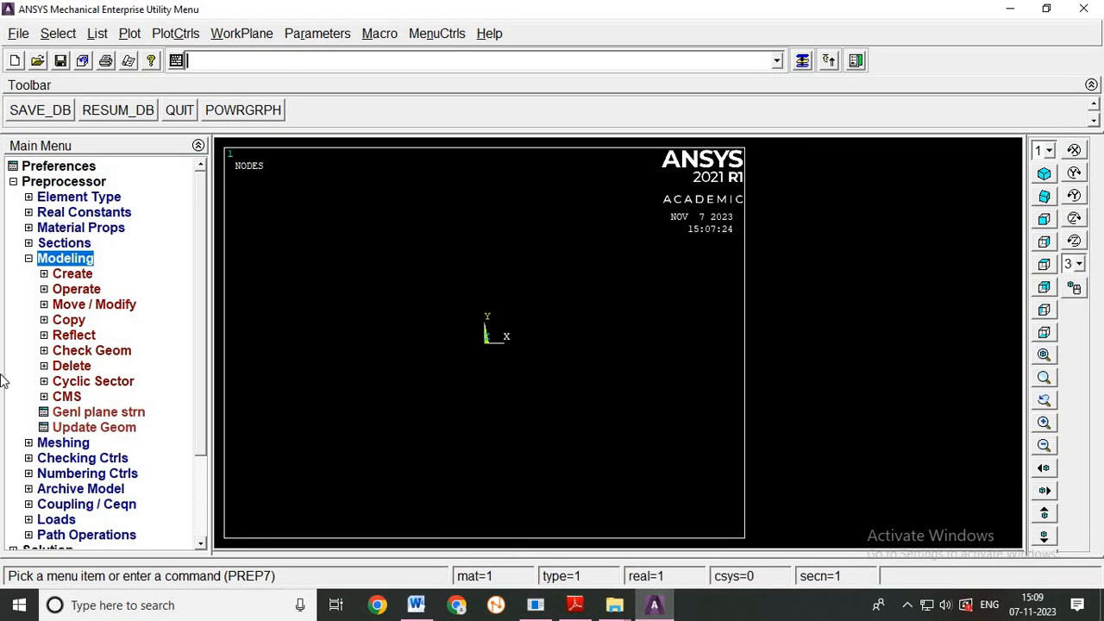
Create the plate as a rectangular area by two corners from WP origin 0,0 with width 60 and height 40
click(75, 275)
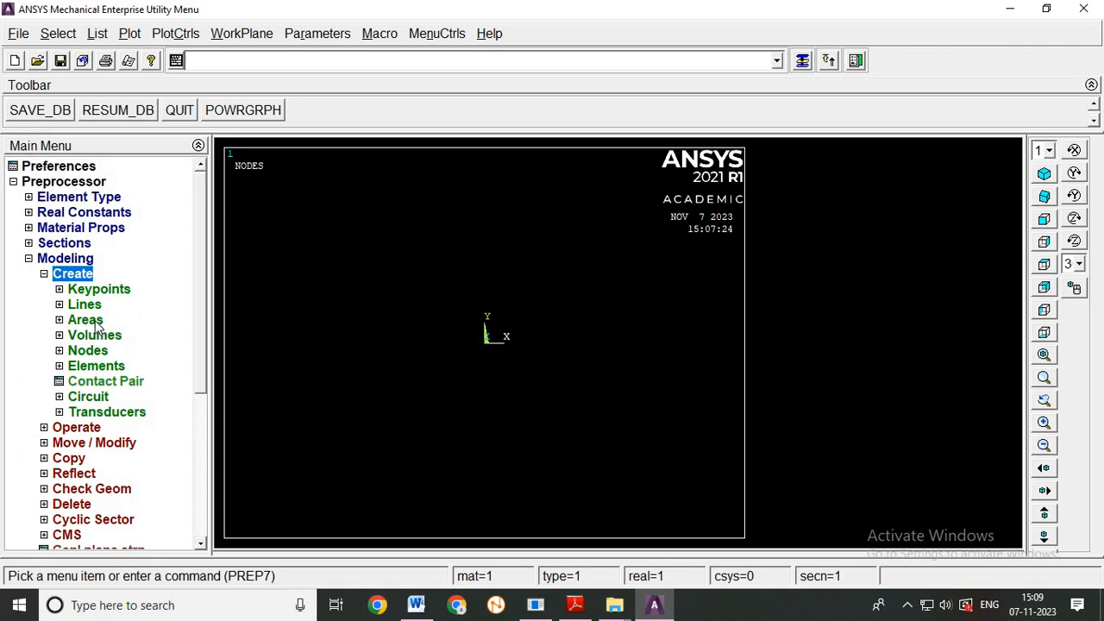
click(87, 321)
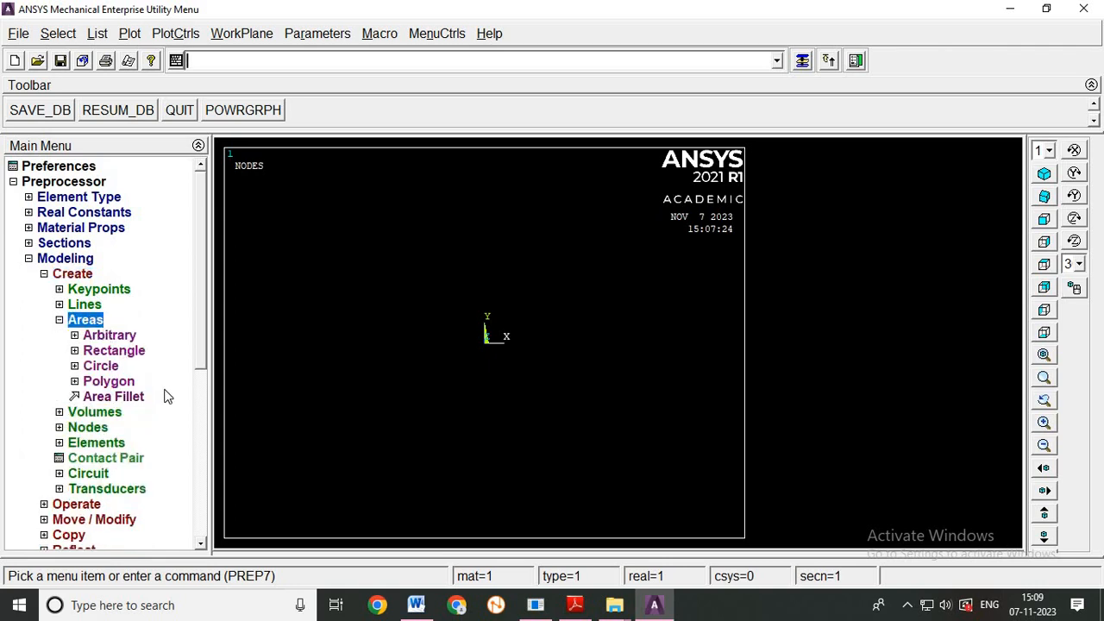
click(115, 352)
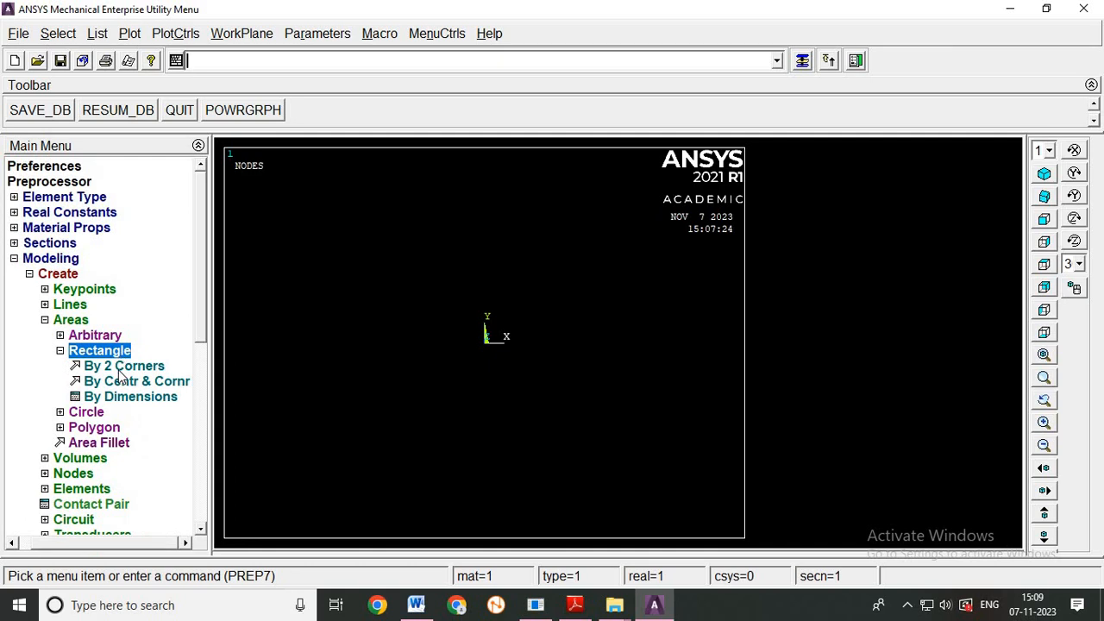
click(121, 367)
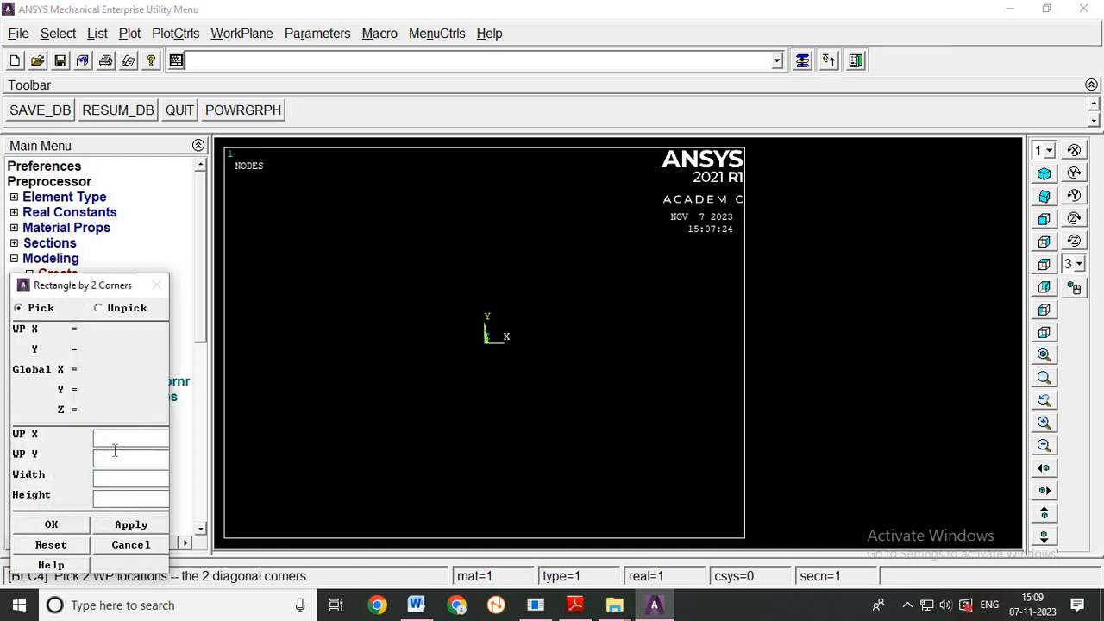
click(114, 440)
text(00)
click(114, 478)
text(60)
click(114, 500)
text(40)
click(54, 524)
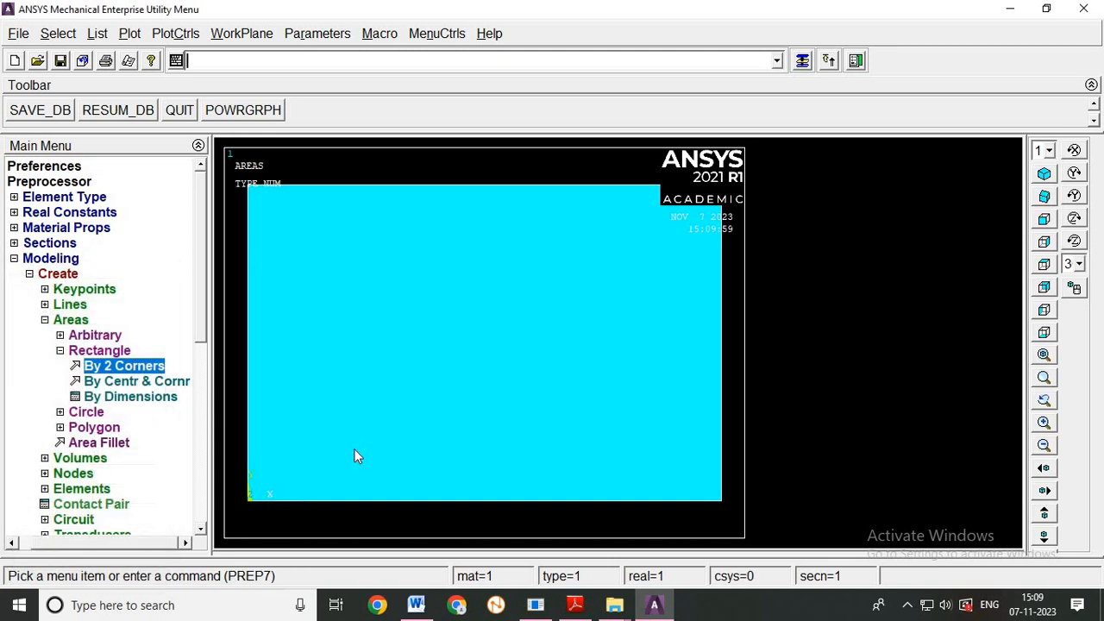
scroll(354, 450, down, 4)
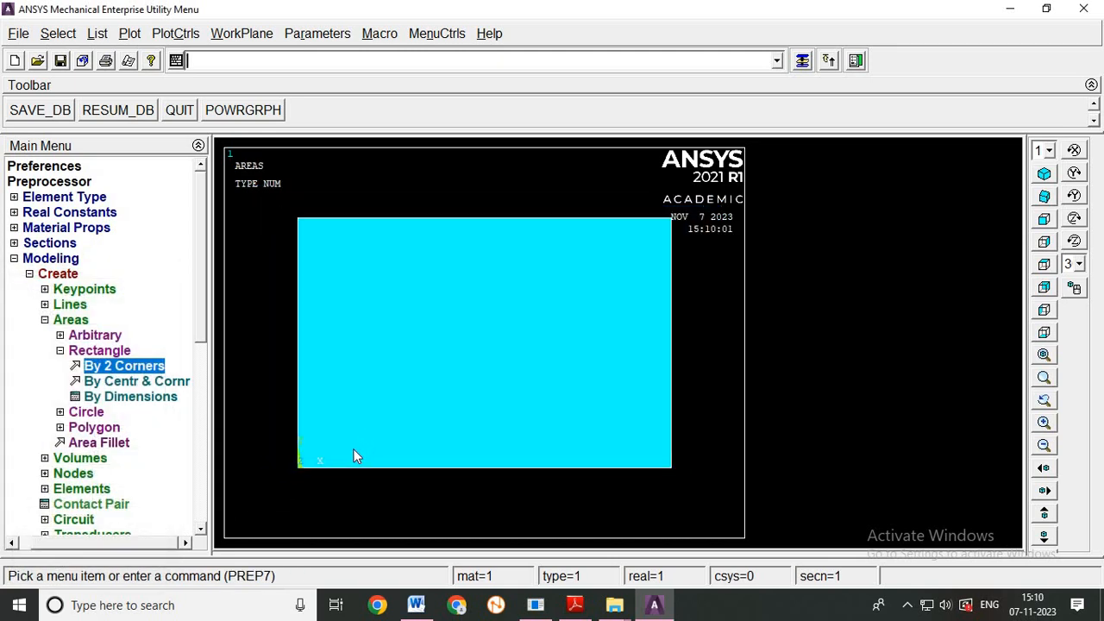
Start a solid circular area for the hole, check its centre position in the Word problem document and return to ANSYS
click(46, 321)
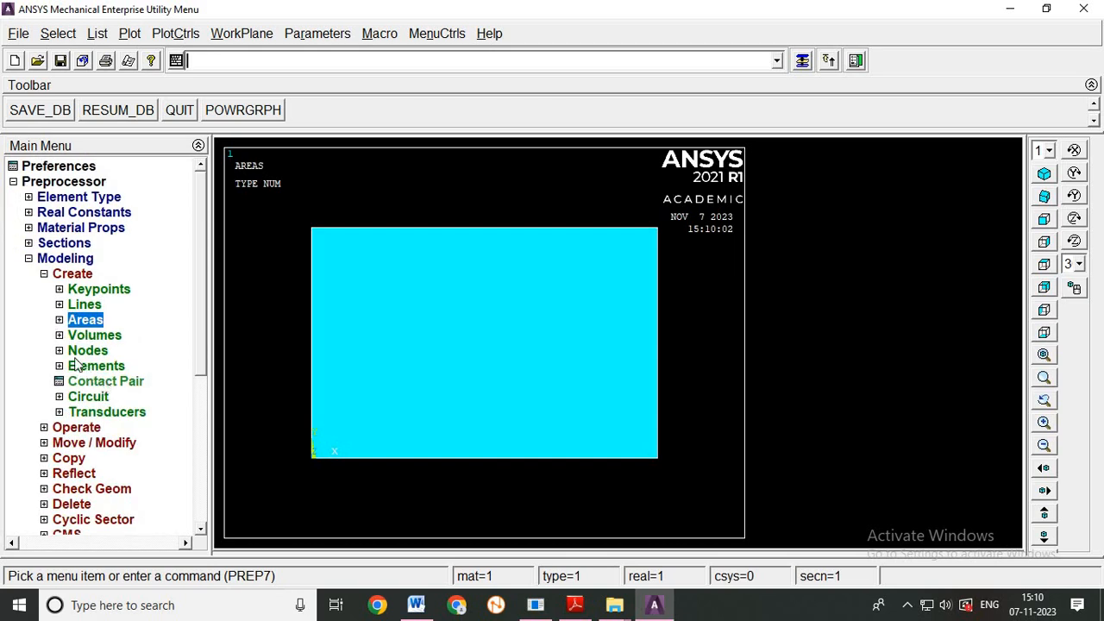
click(60, 320)
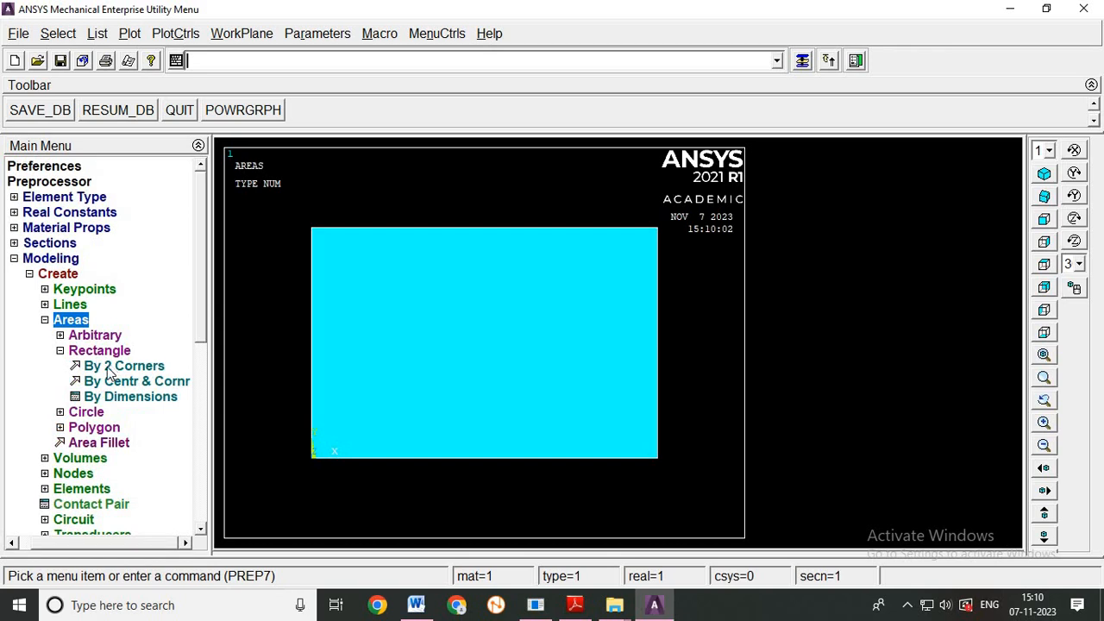
click(61, 351)
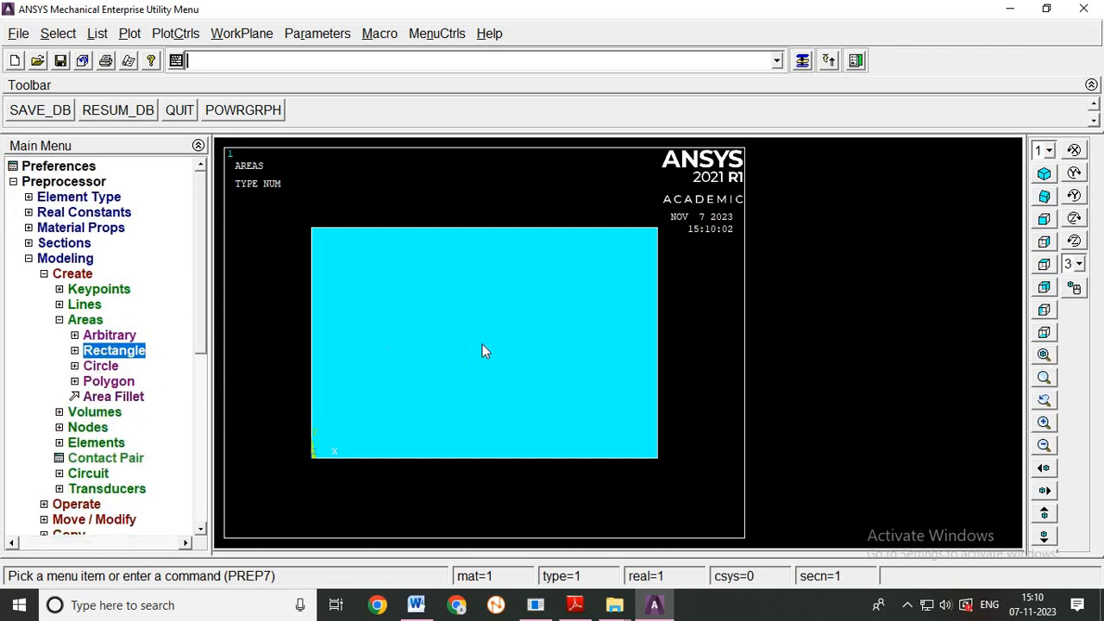
click(98, 368)
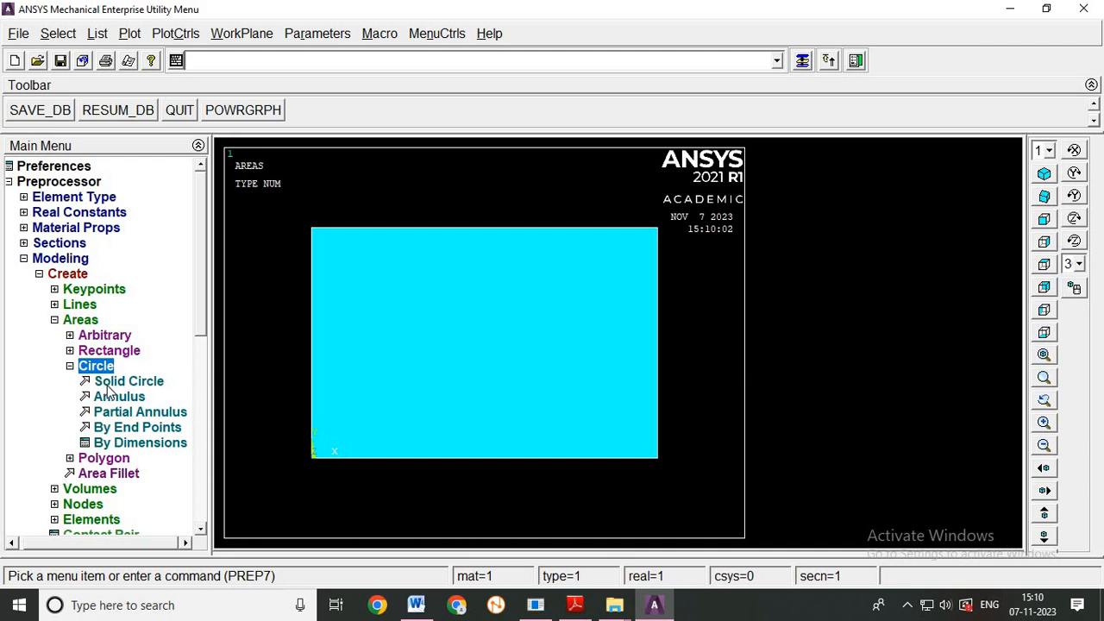
click(110, 382)
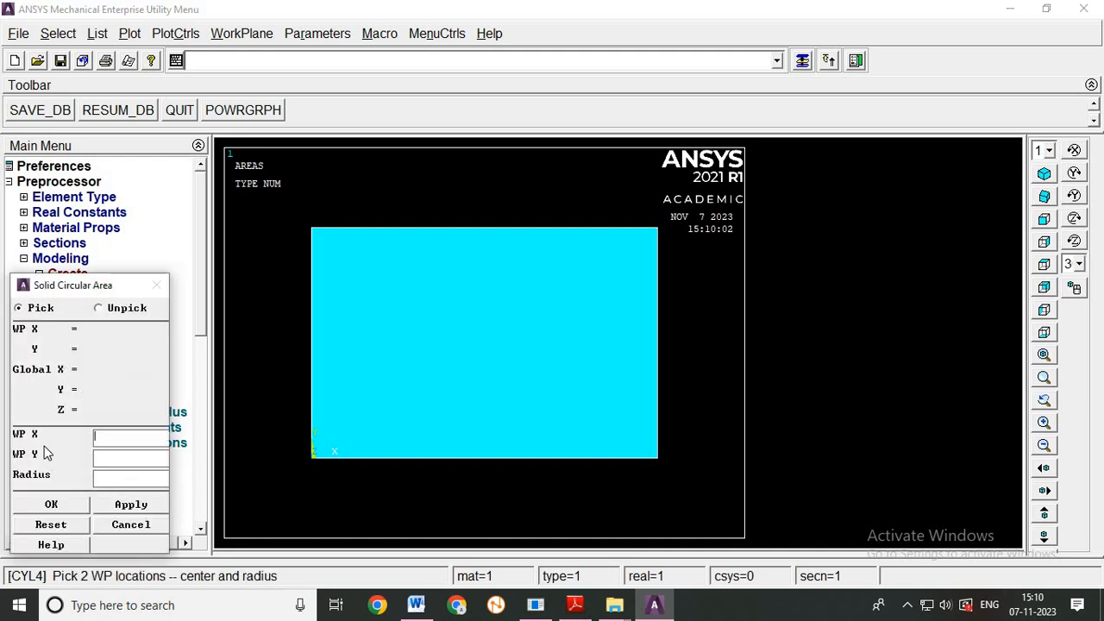
click(416, 605)
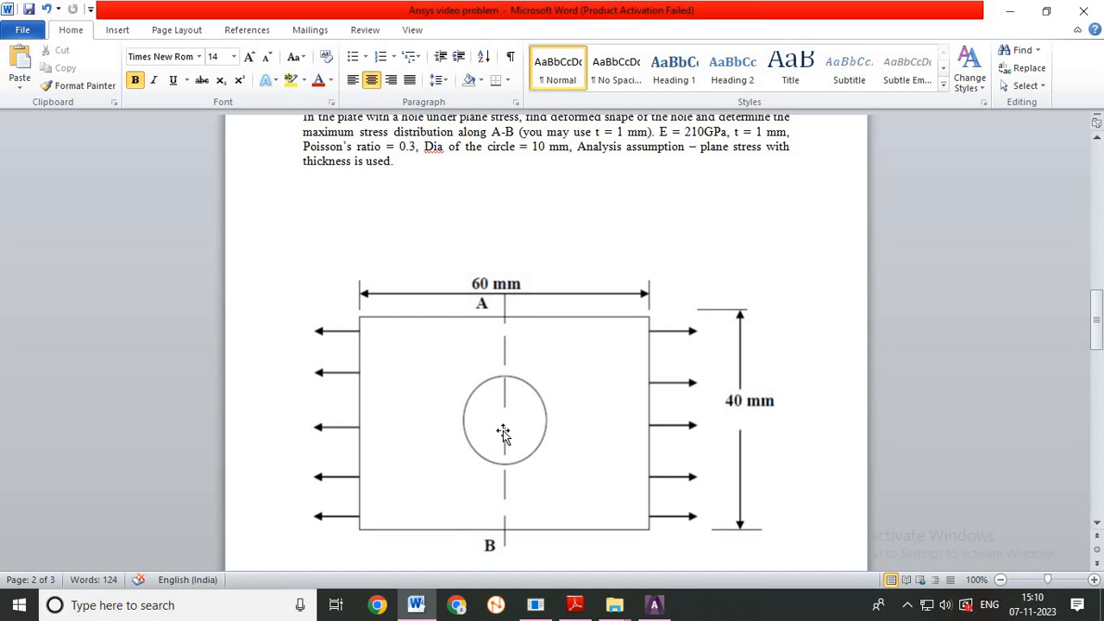
click(655, 607)
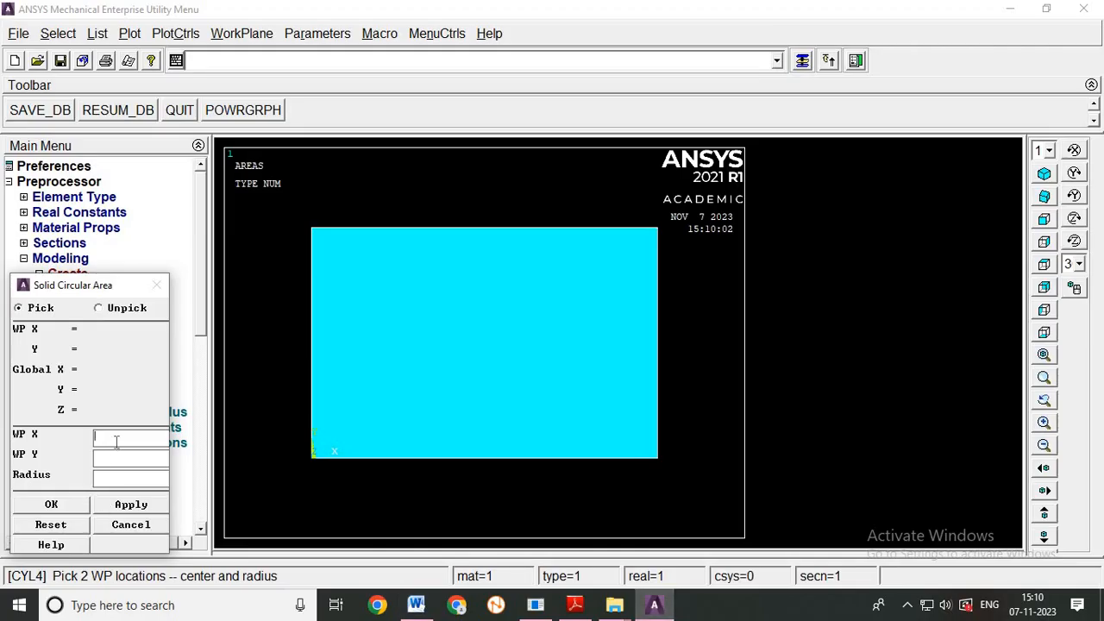
Create the 10 mm diameter solid circle centred at WP X 30, WP Y 20, rechecking the hole diameter in the Word document
text(30)
click(108, 462)
text(20)
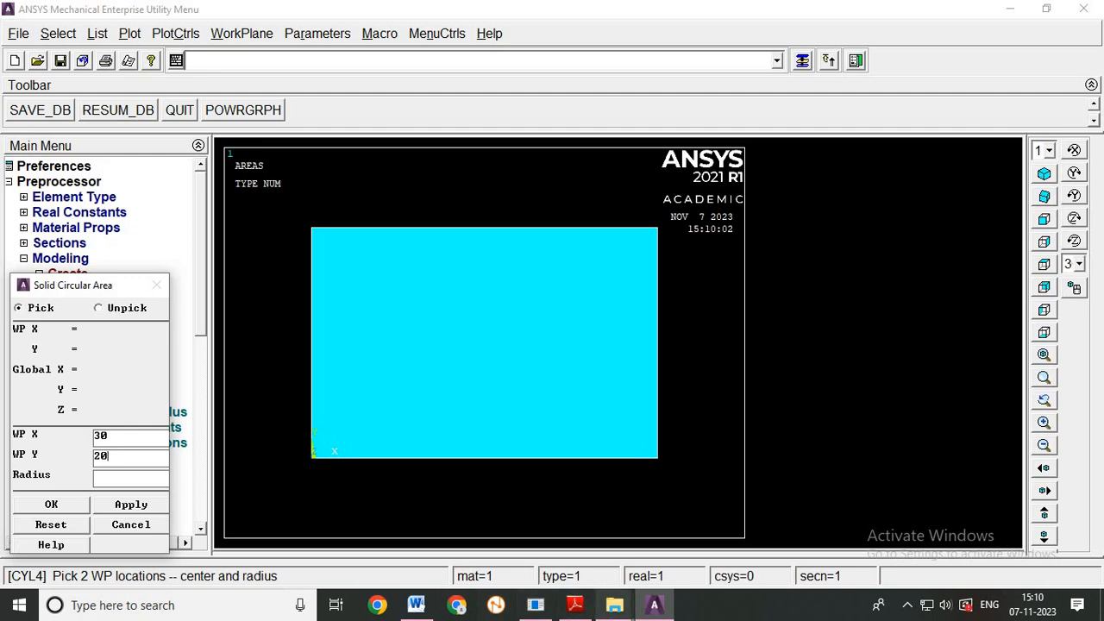
click(417, 606)
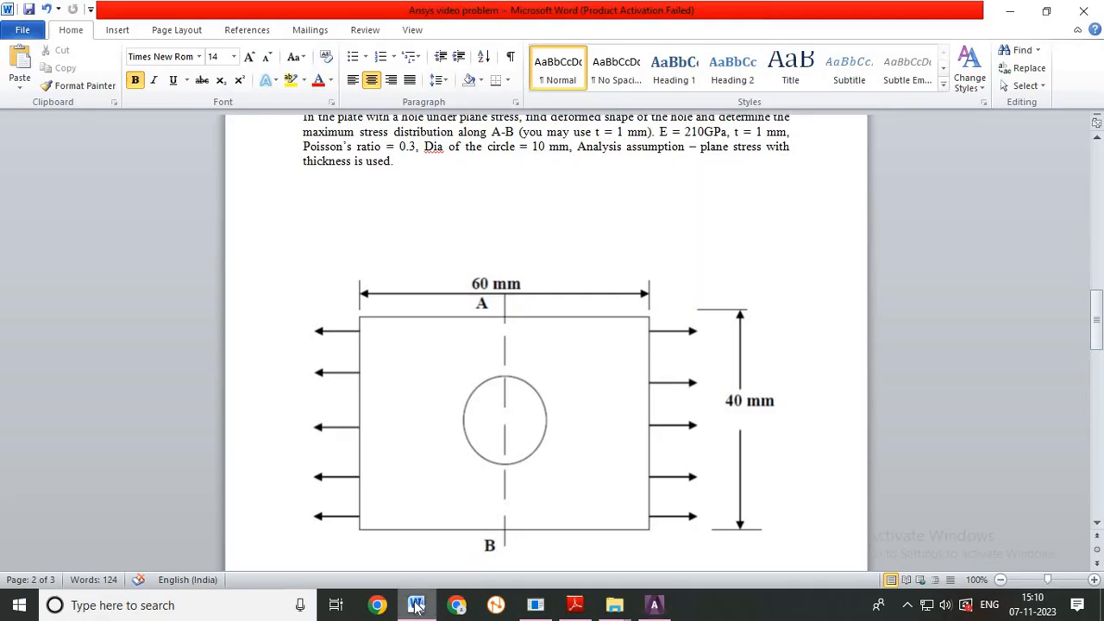
click(654, 606)
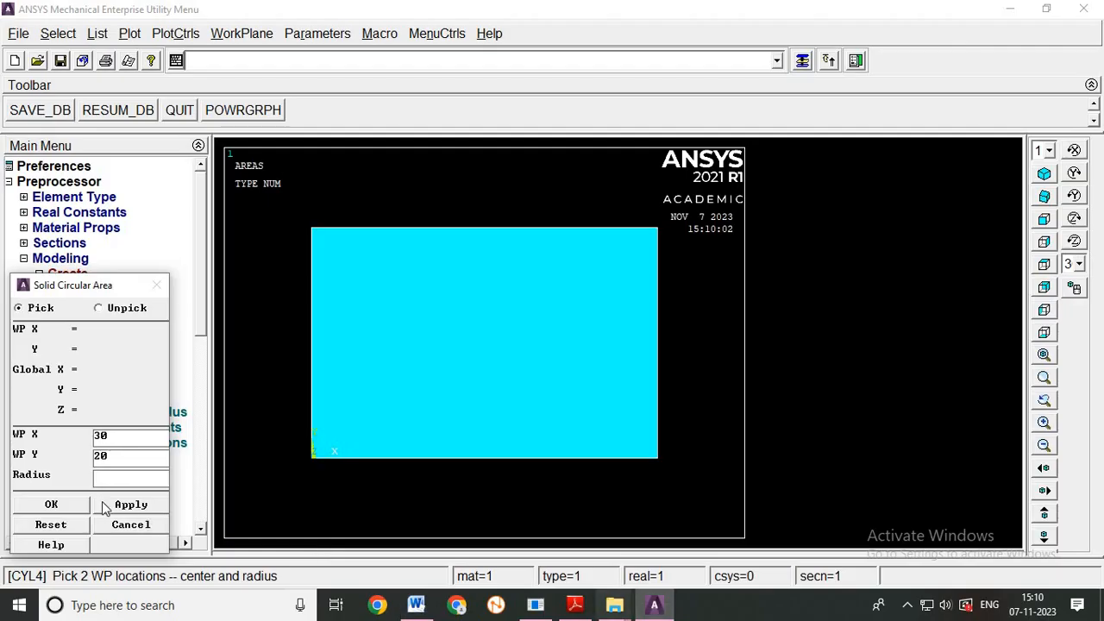
click(124, 480)
text(0)
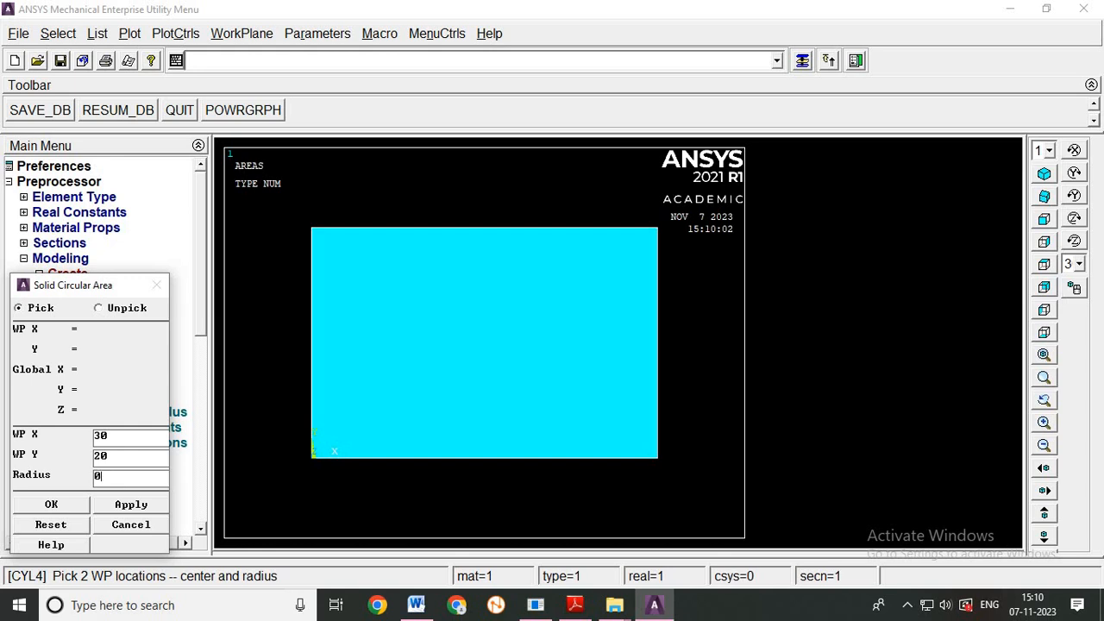
click(45, 507)
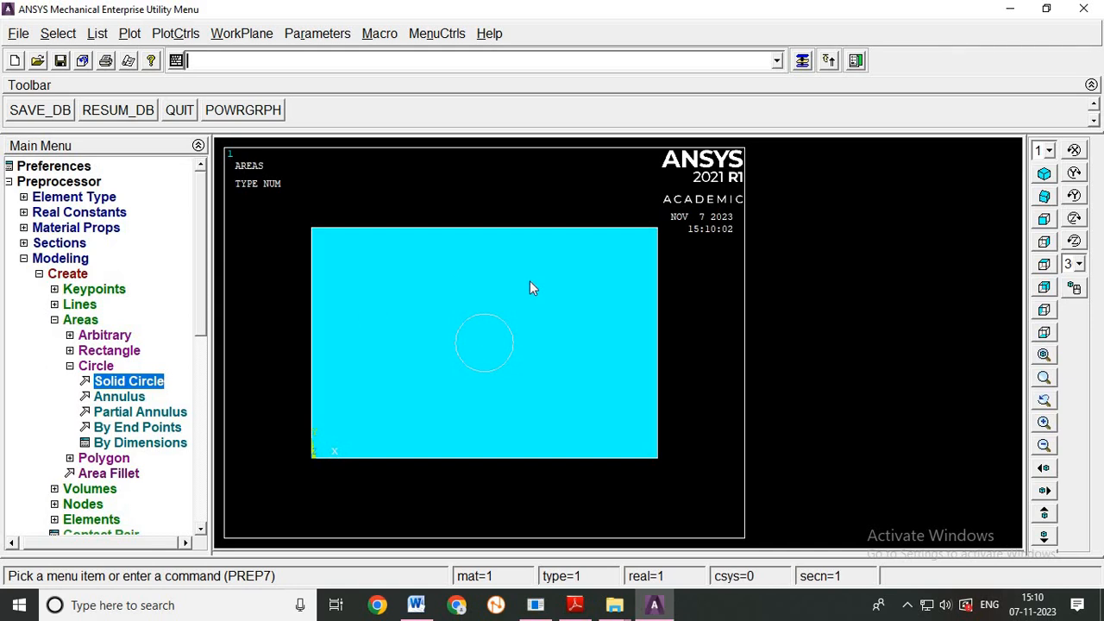
Subtract the circular area 2 from the rectangular base area 1 with a Boolean operation to cut the hole, and finish modeling
click(39, 275)
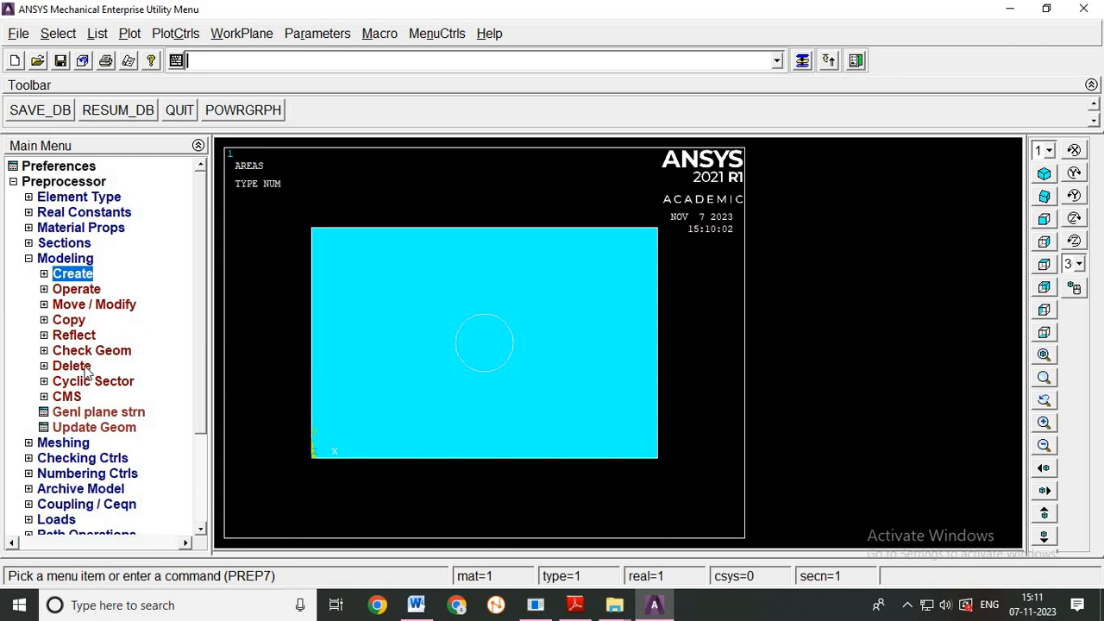
click(76, 291)
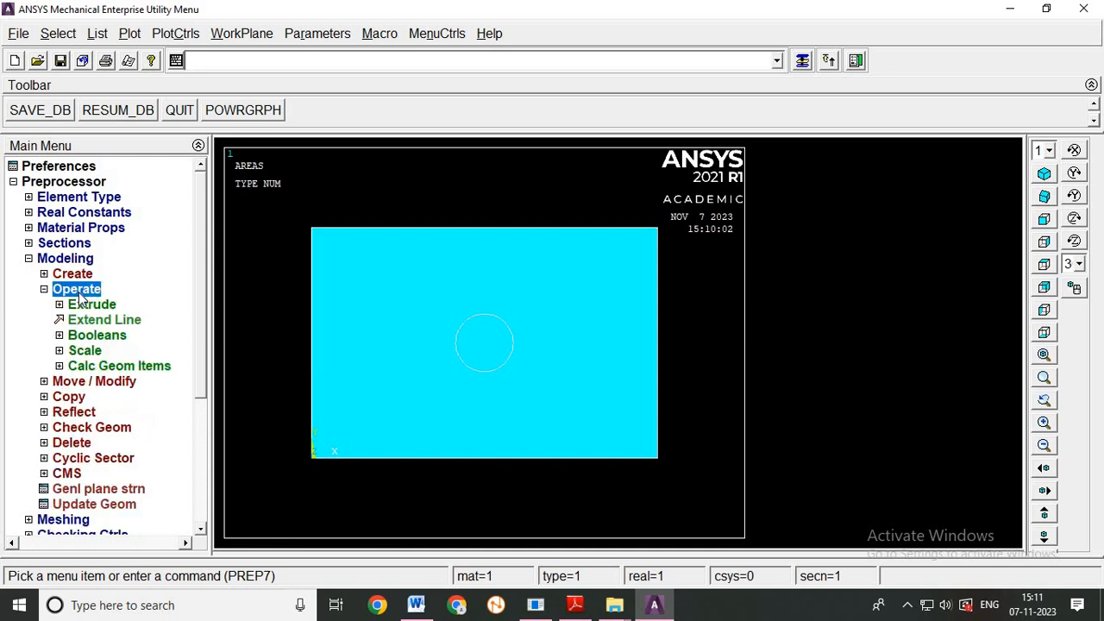
click(98, 337)
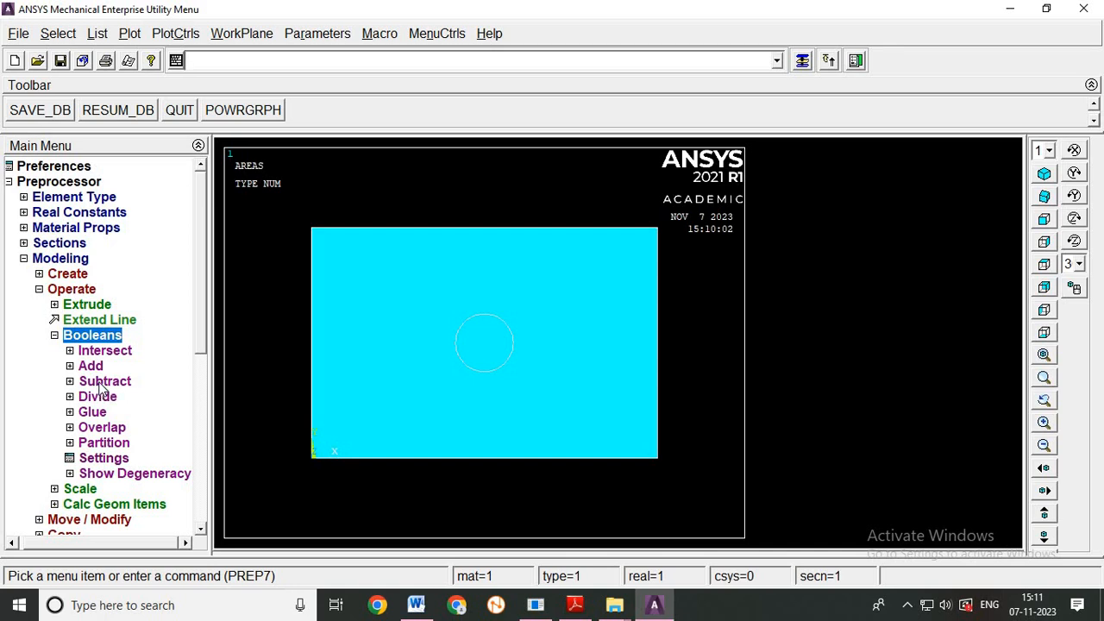
click(103, 383)
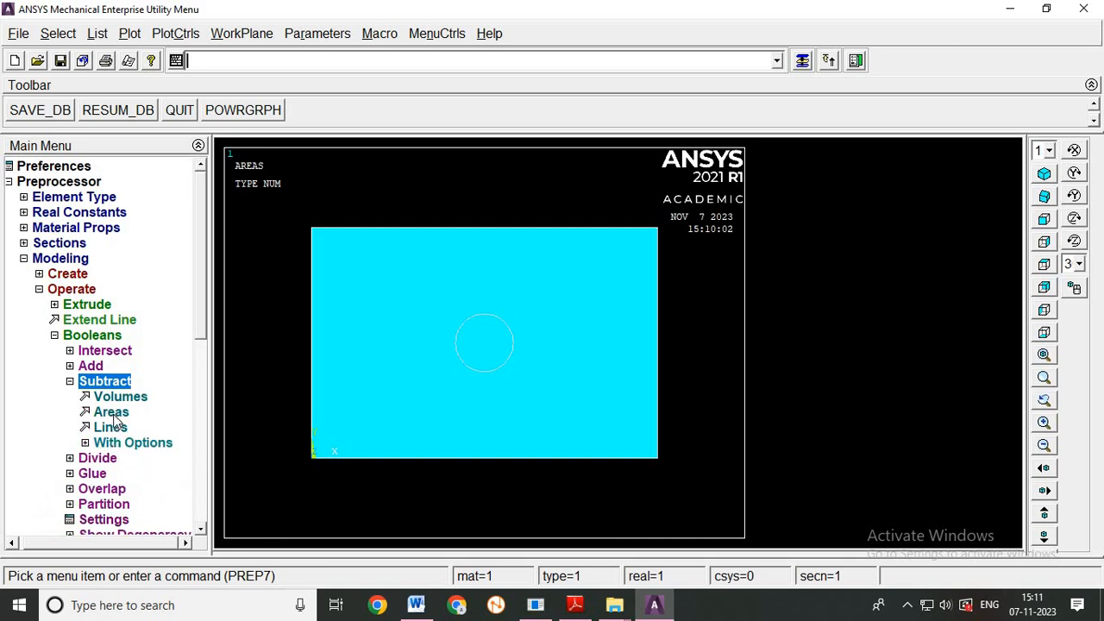
click(114, 413)
drag(81, 291, 172, 209)
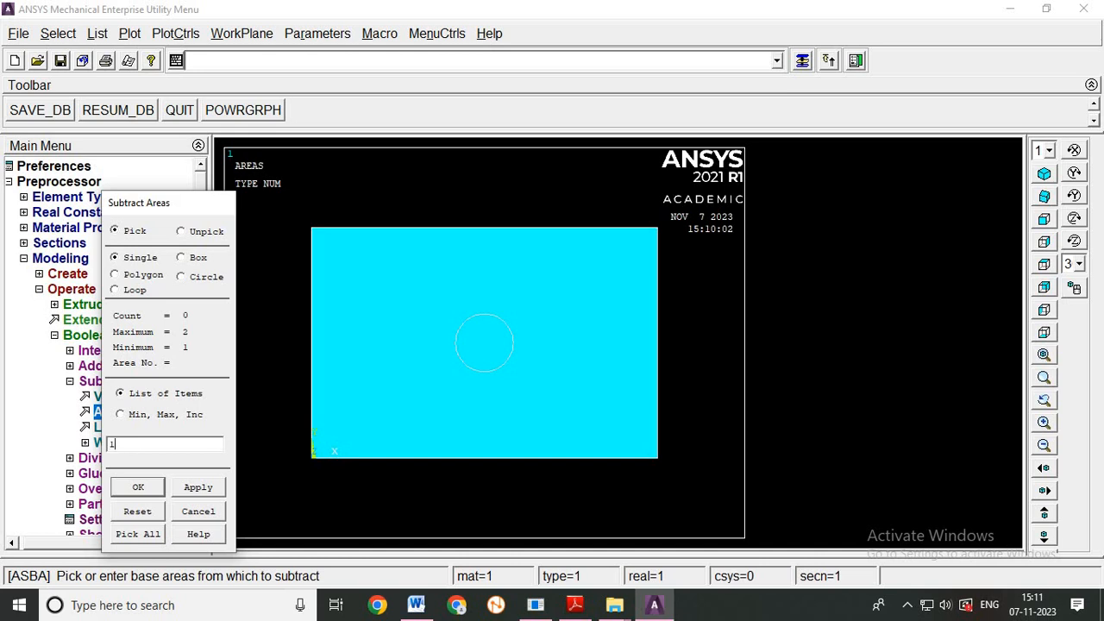
click(189, 489)
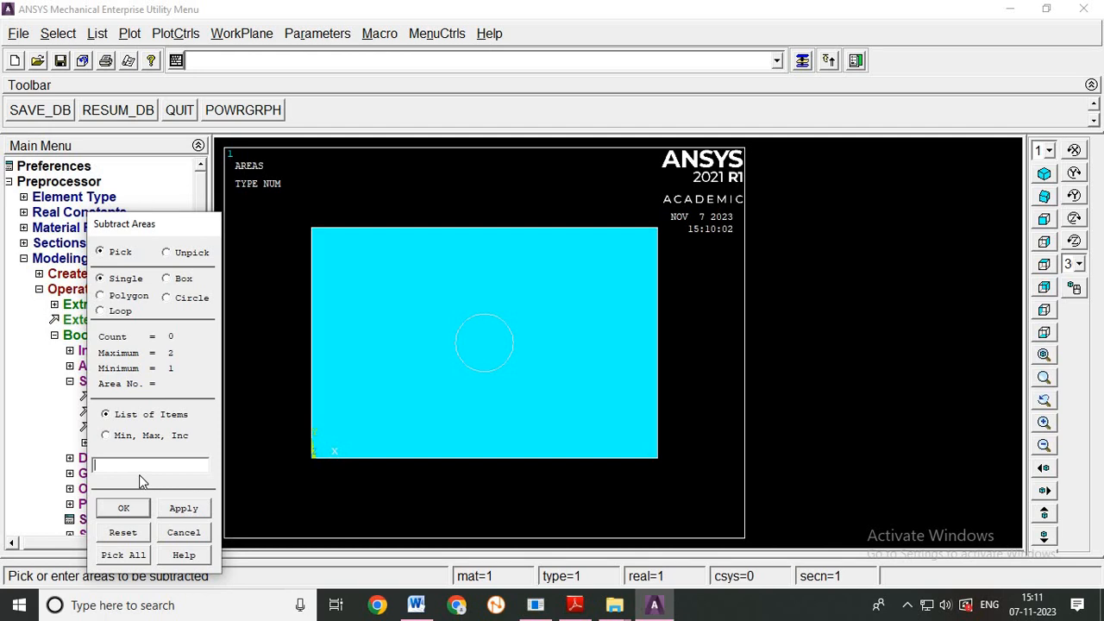
text(2)
click(121, 509)
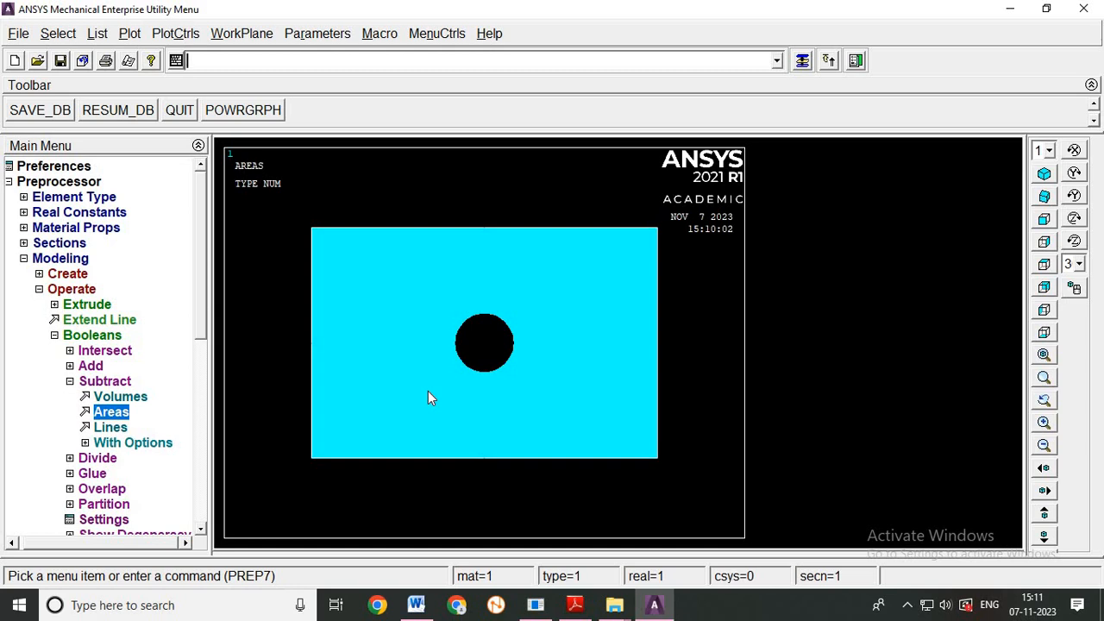
click(54, 336)
click(44, 289)
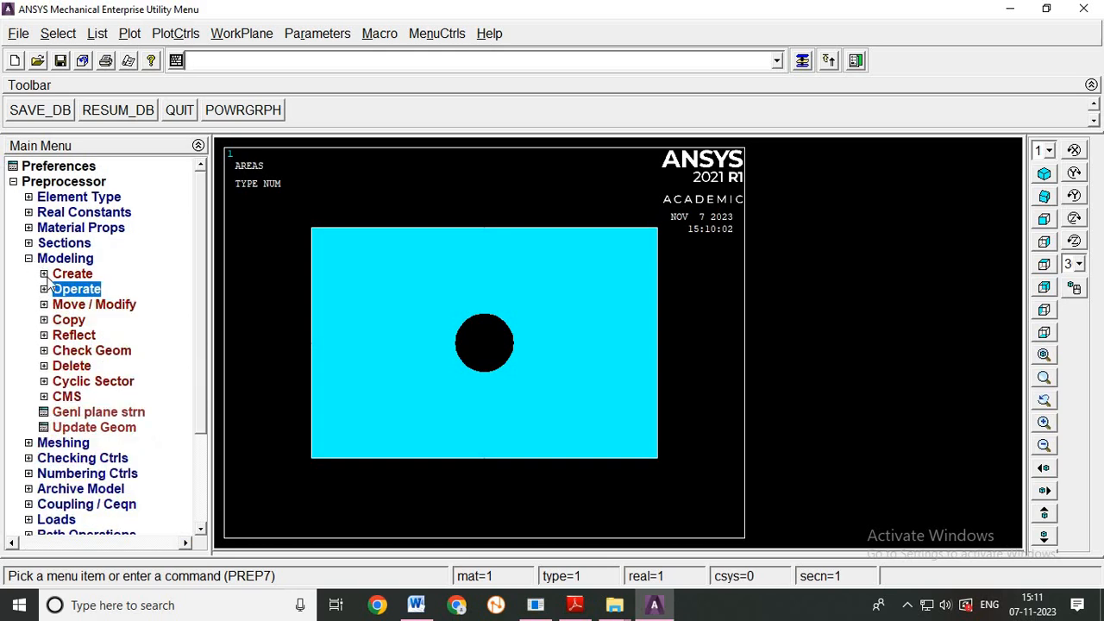
click(29, 258)
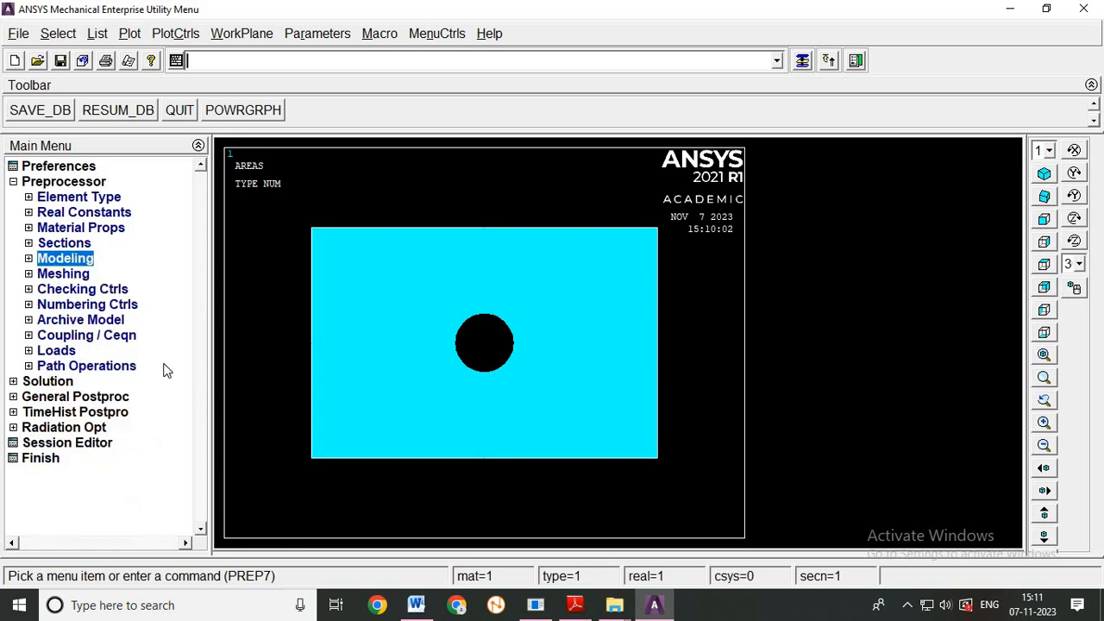
Assign material number 1, real constant set 1 and element type 1 PLANE182 to the plate area as mesh attributes
click(62, 275)
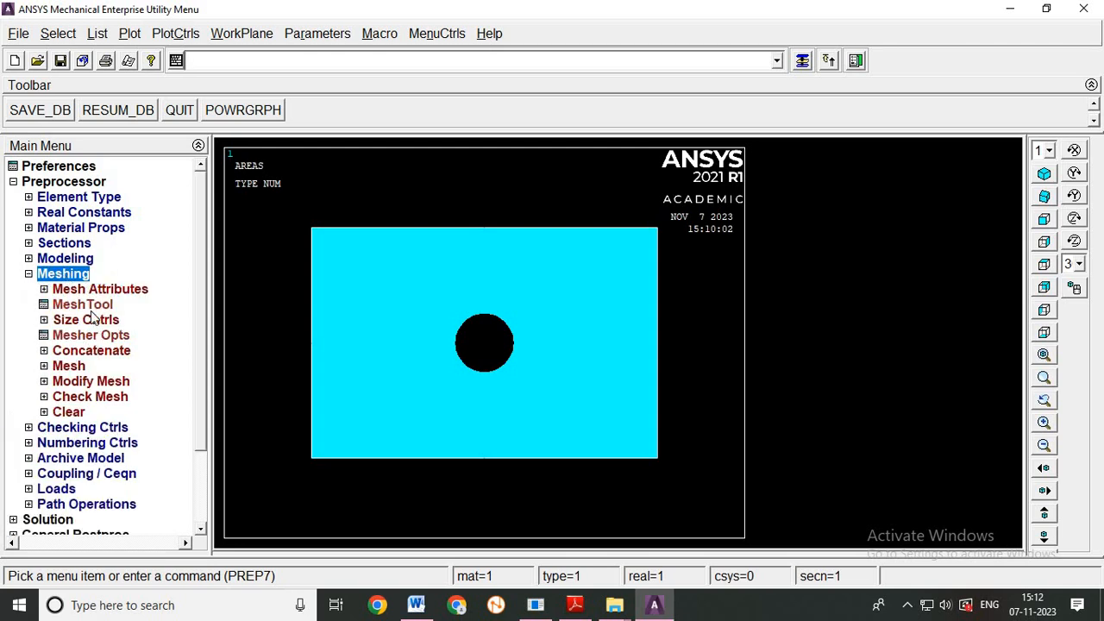
click(100, 290)
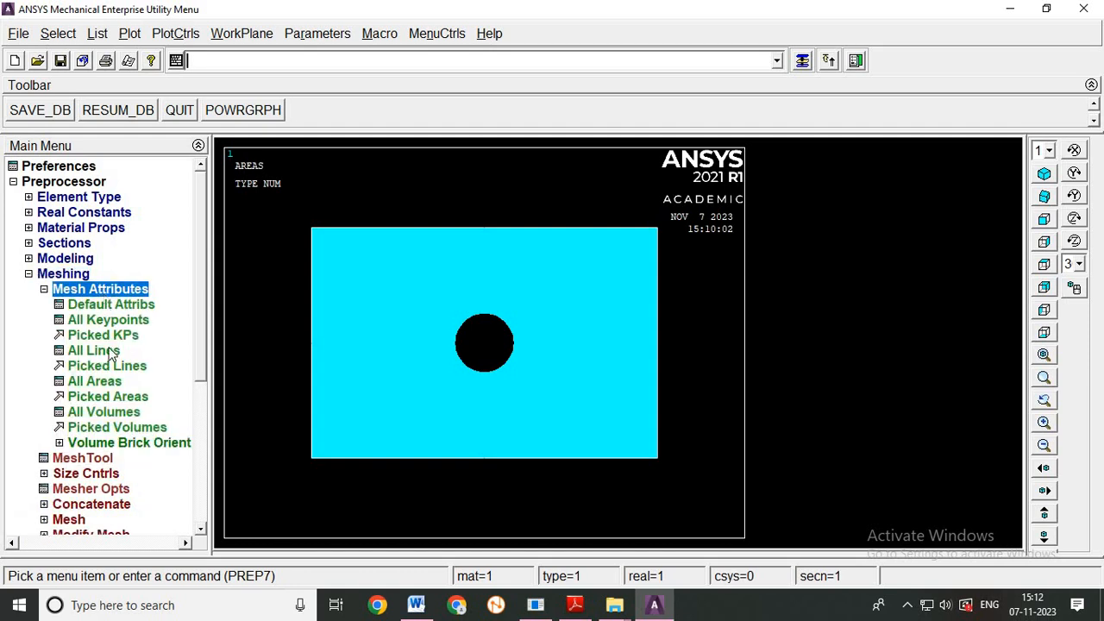
click(107, 397)
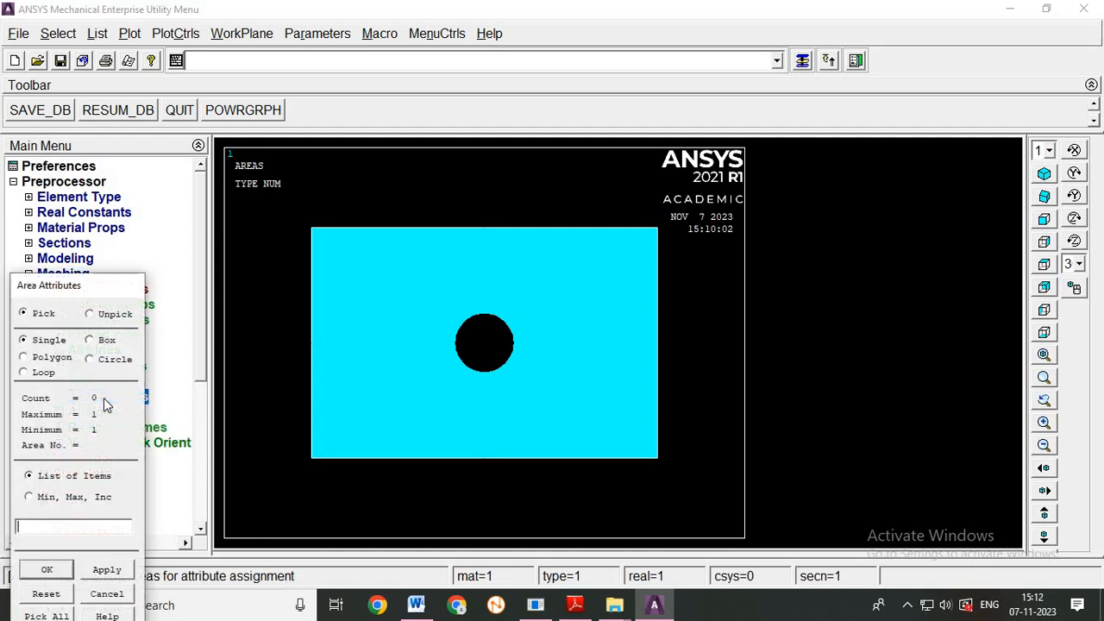
click(377, 365)
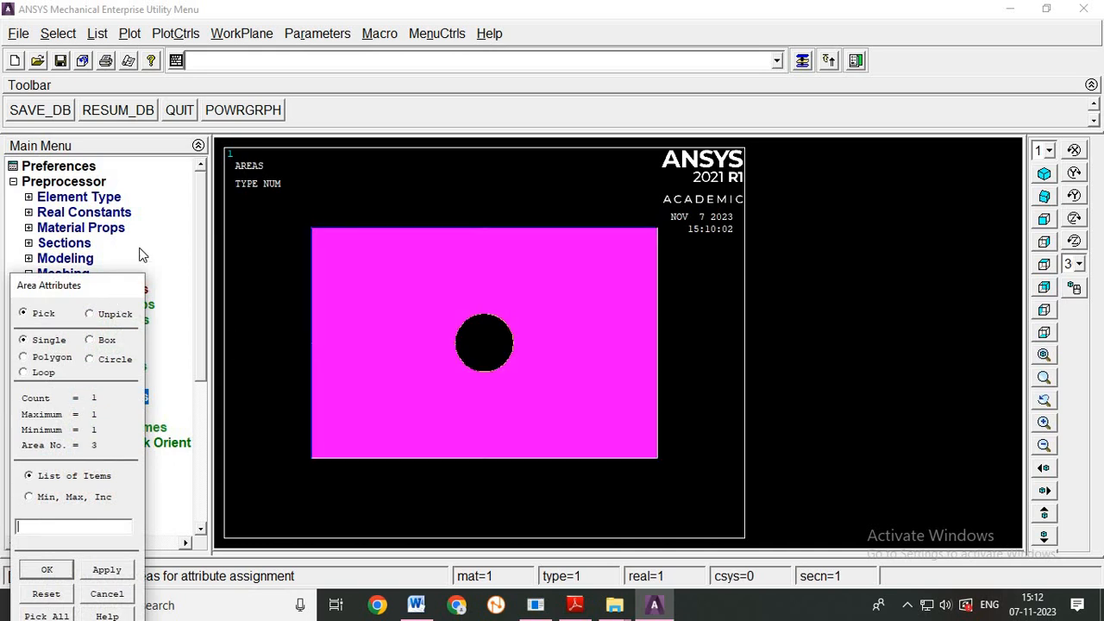
drag(113, 284, 171, 175)
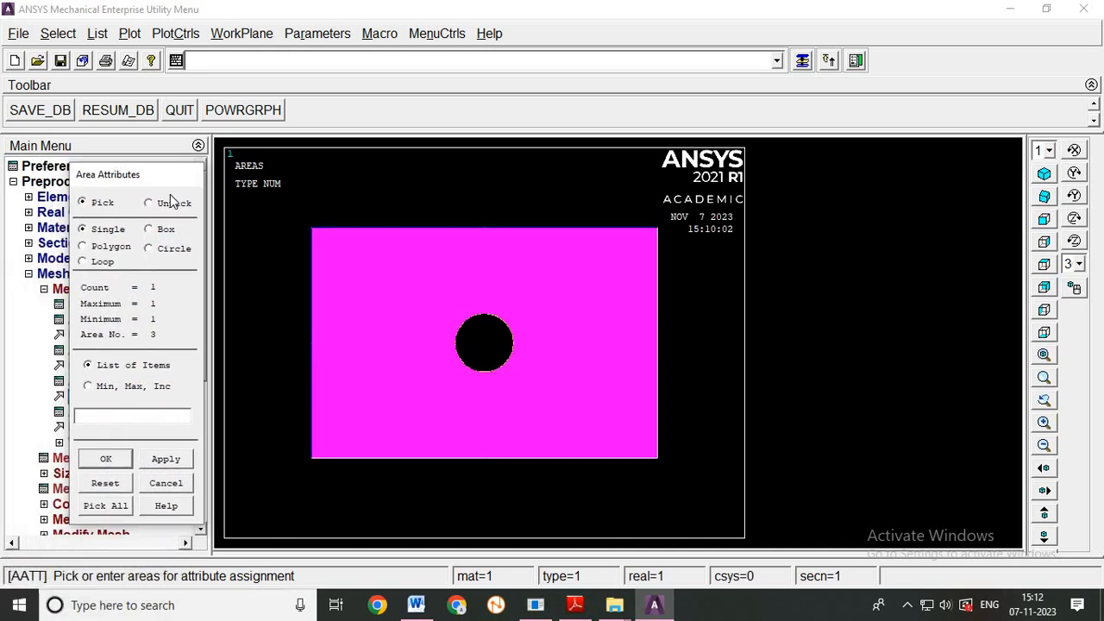
click(120, 460)
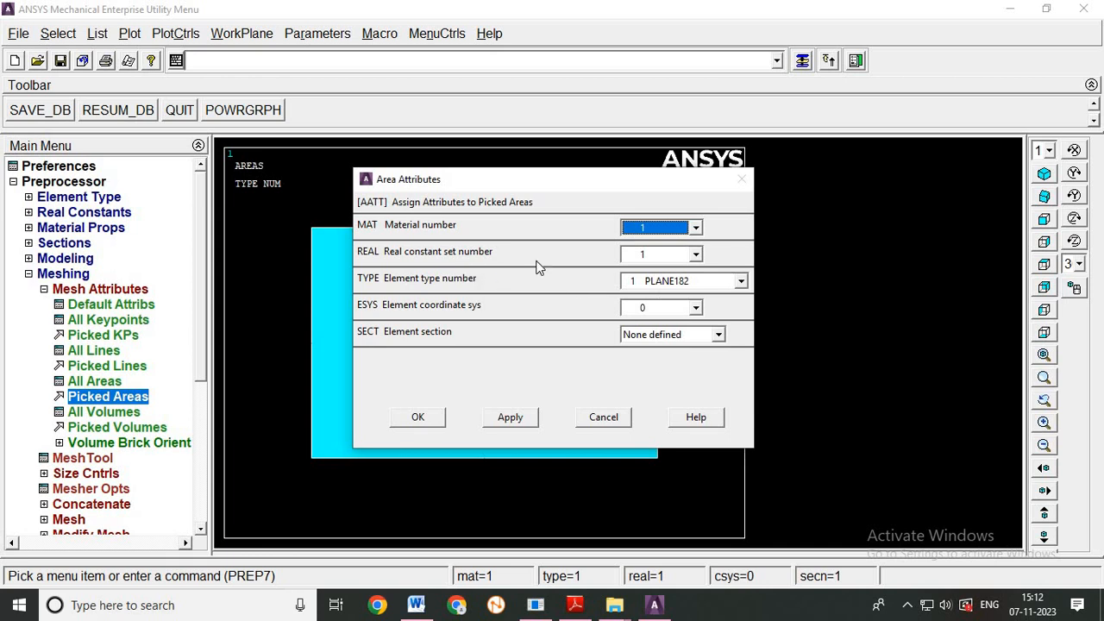
click(435, 417)
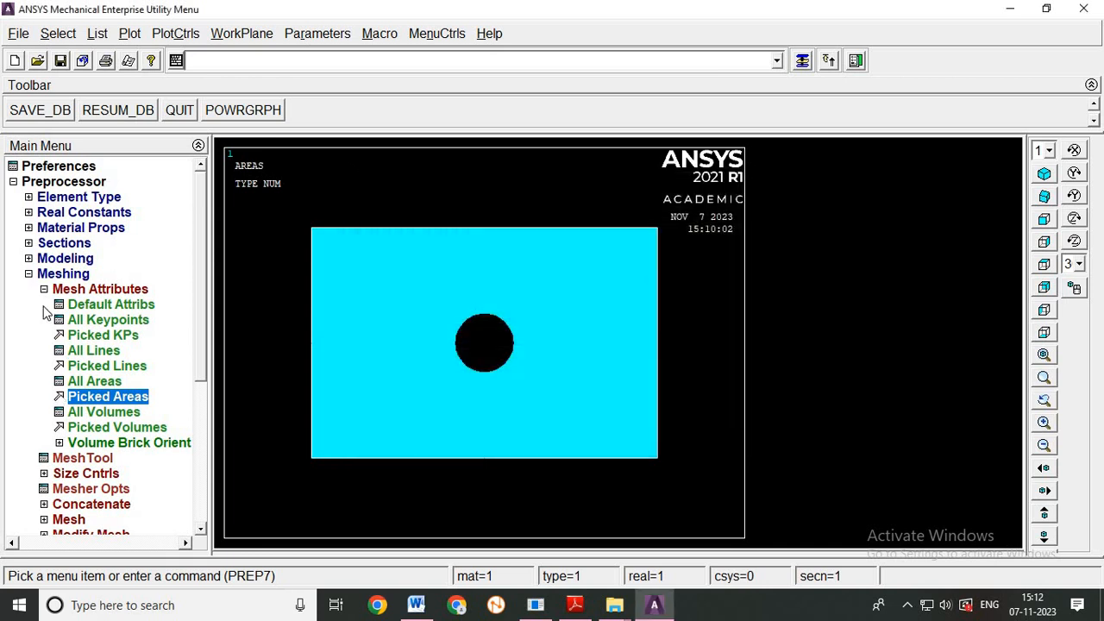
click(44, 290)
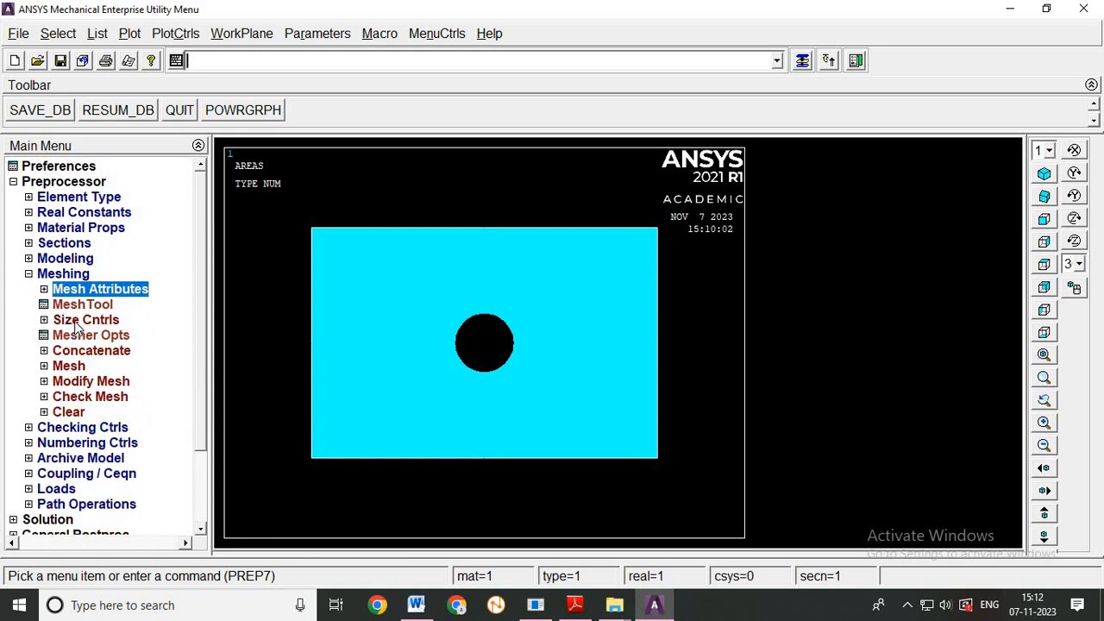
Assign a manual element edge length of 2 to the picked plate area as its mesh size control
click(71, 321)
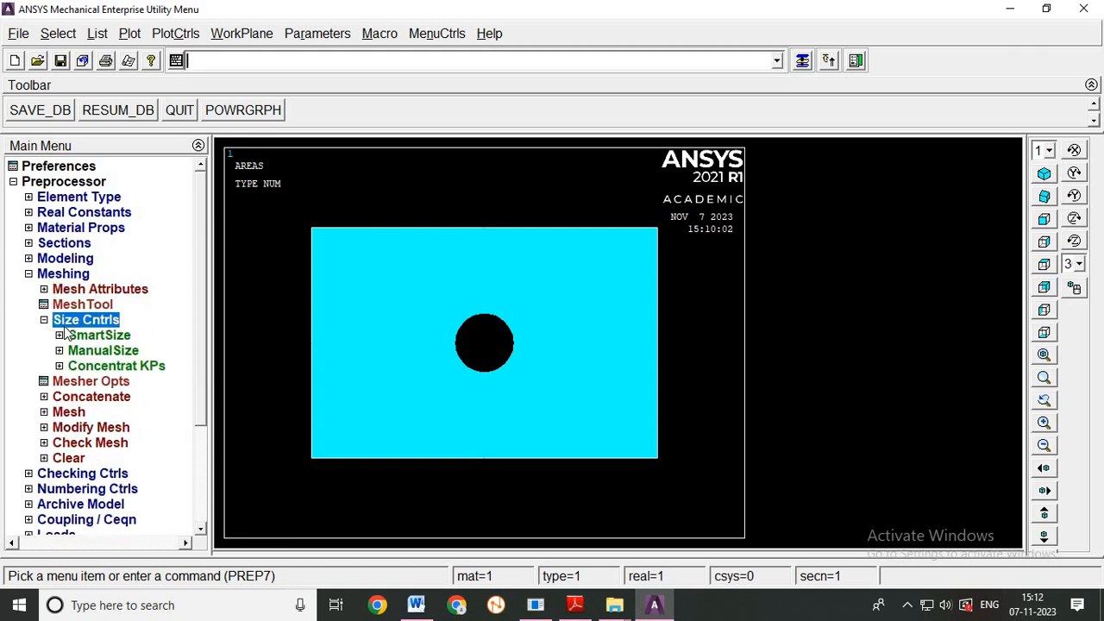
click(83, 352)
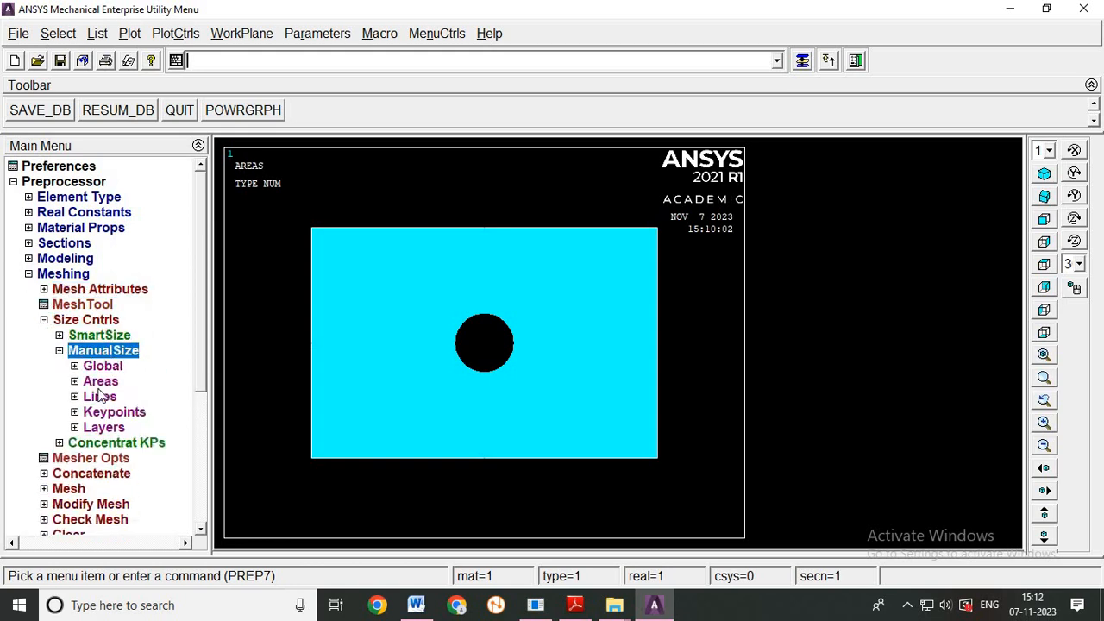
click(102, 383)
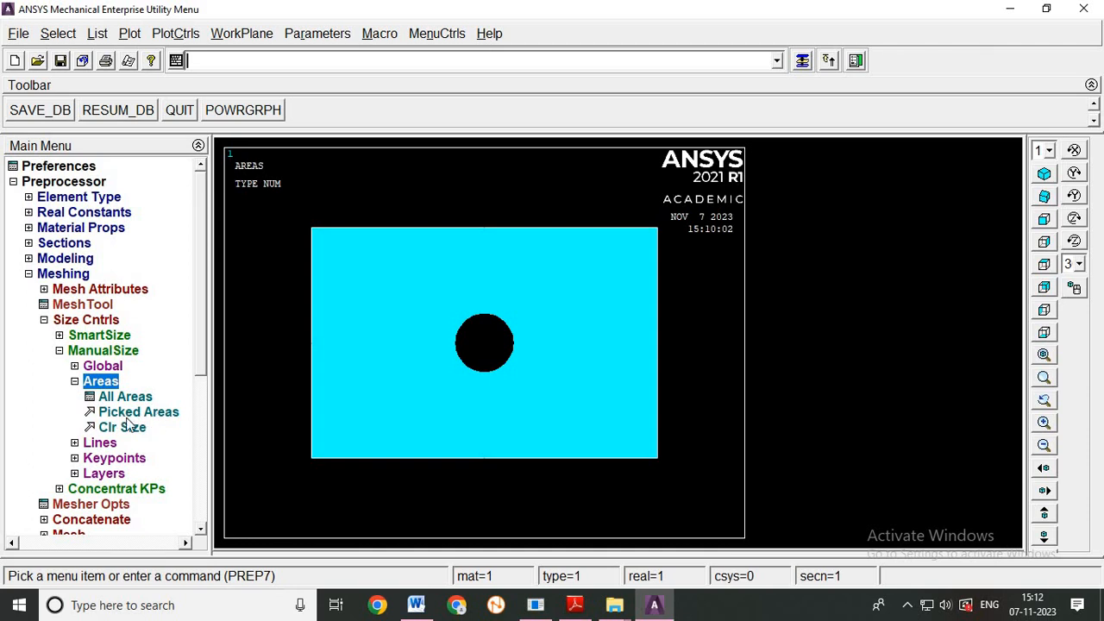
click(129, 413)
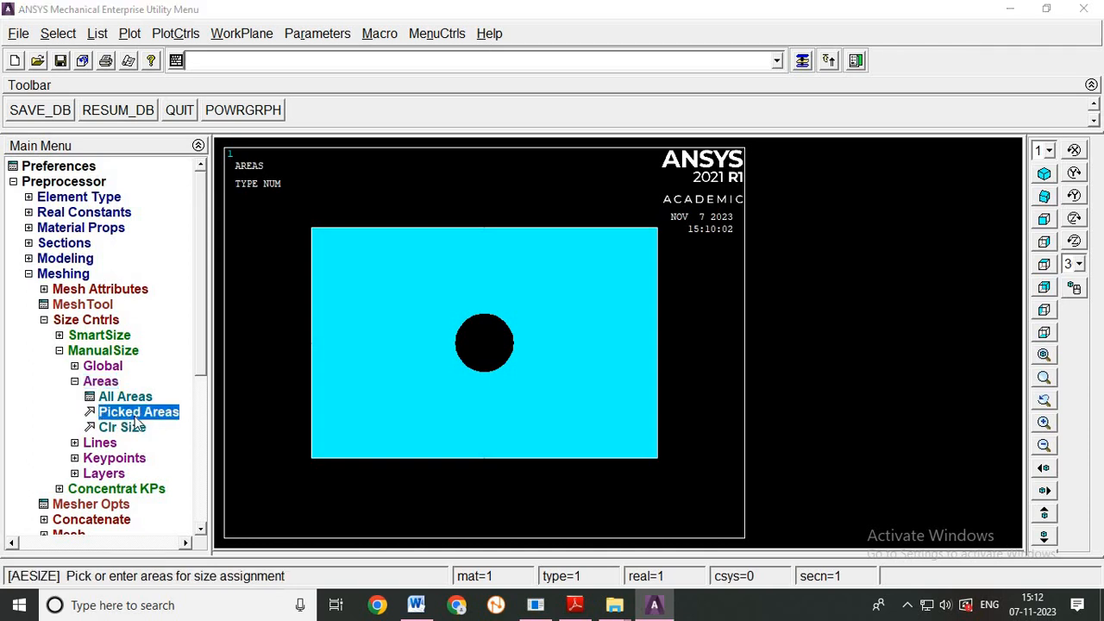
click(403, 347)
drag(128, 289, 204, 191)
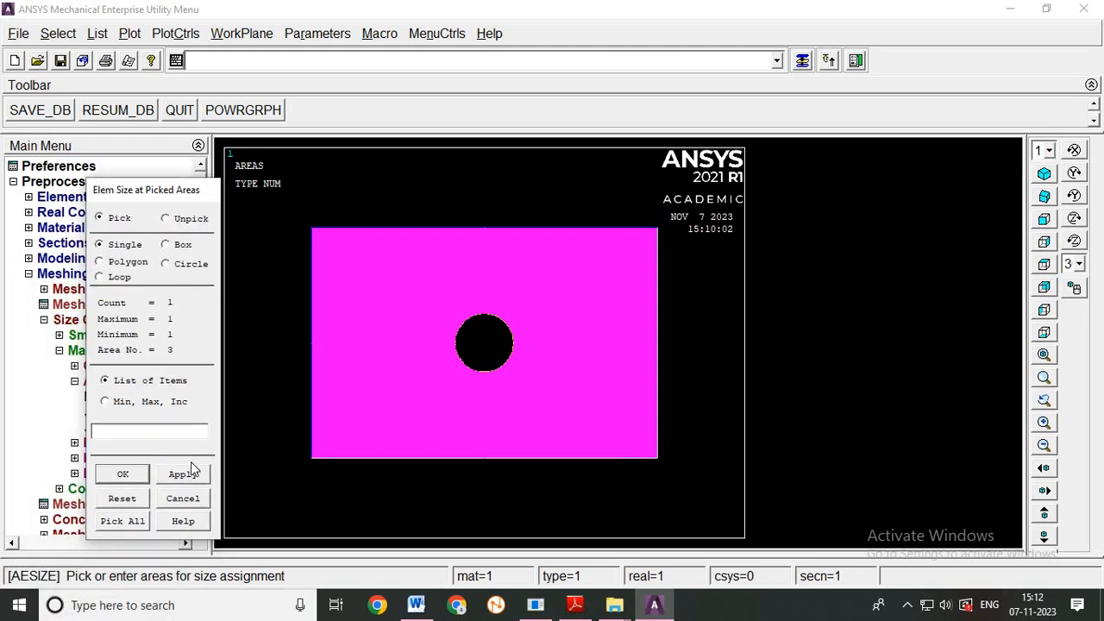
click(182, 475)
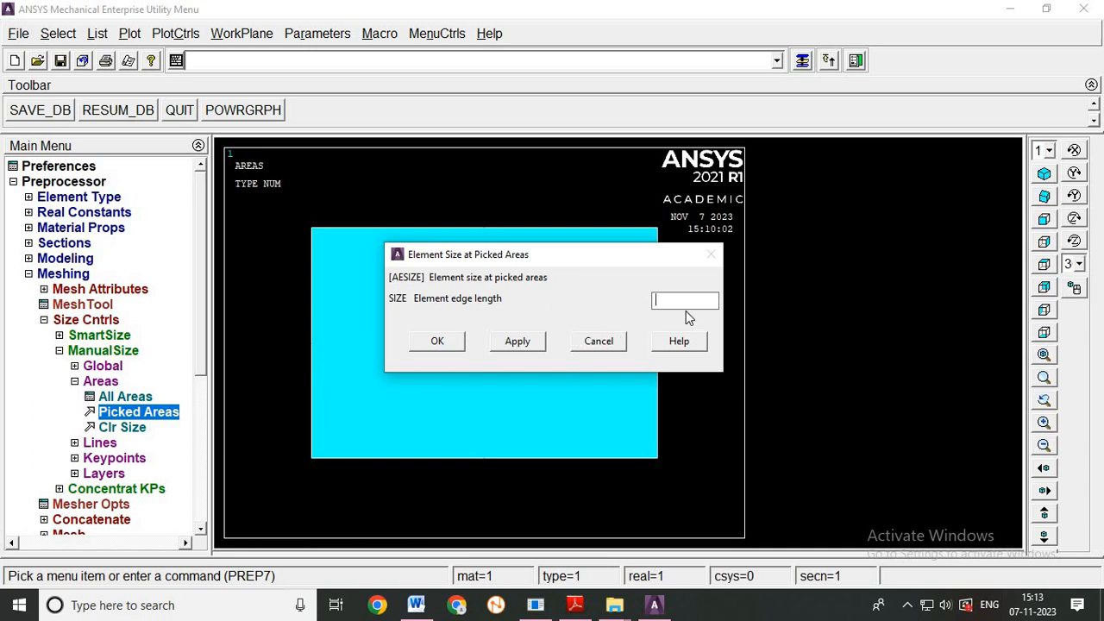
click(437, 341)
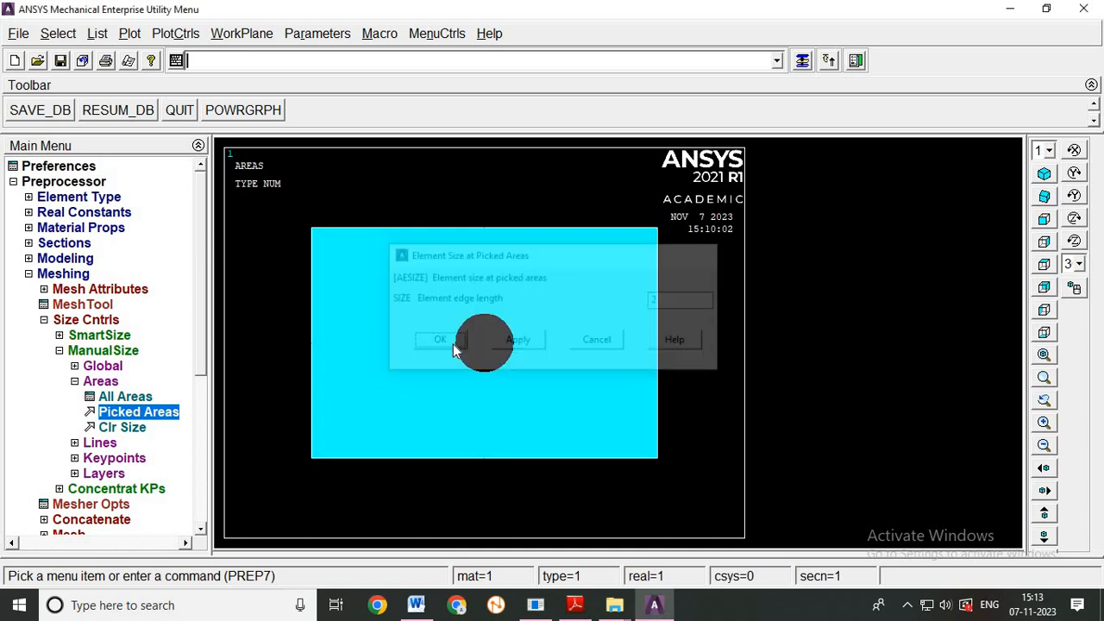
click(77, 382)
click(70, 352)
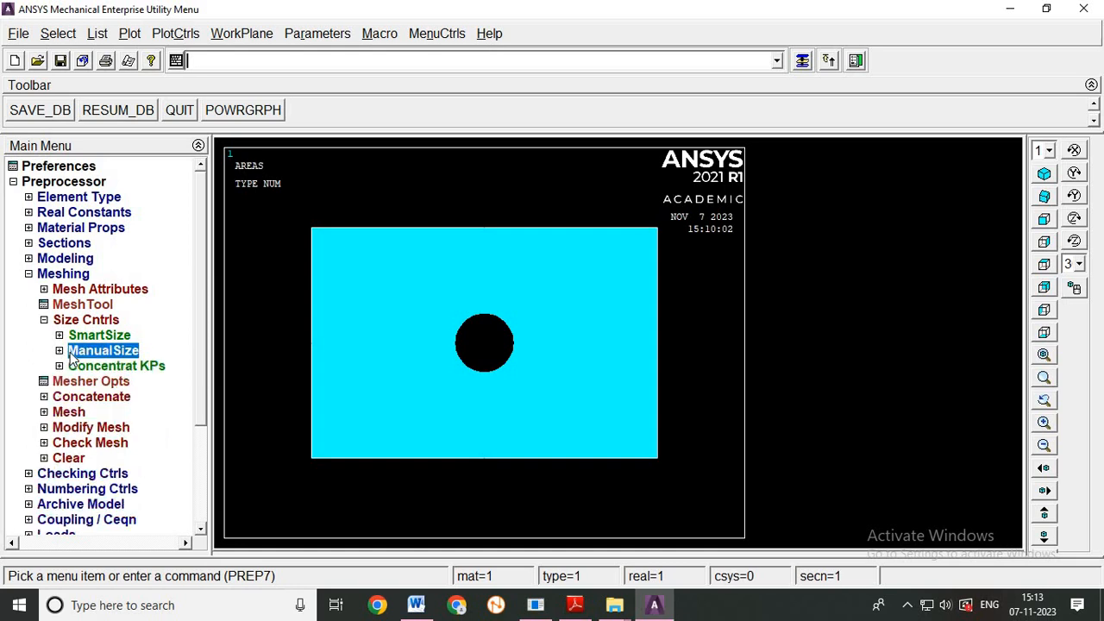
click(46, 321)
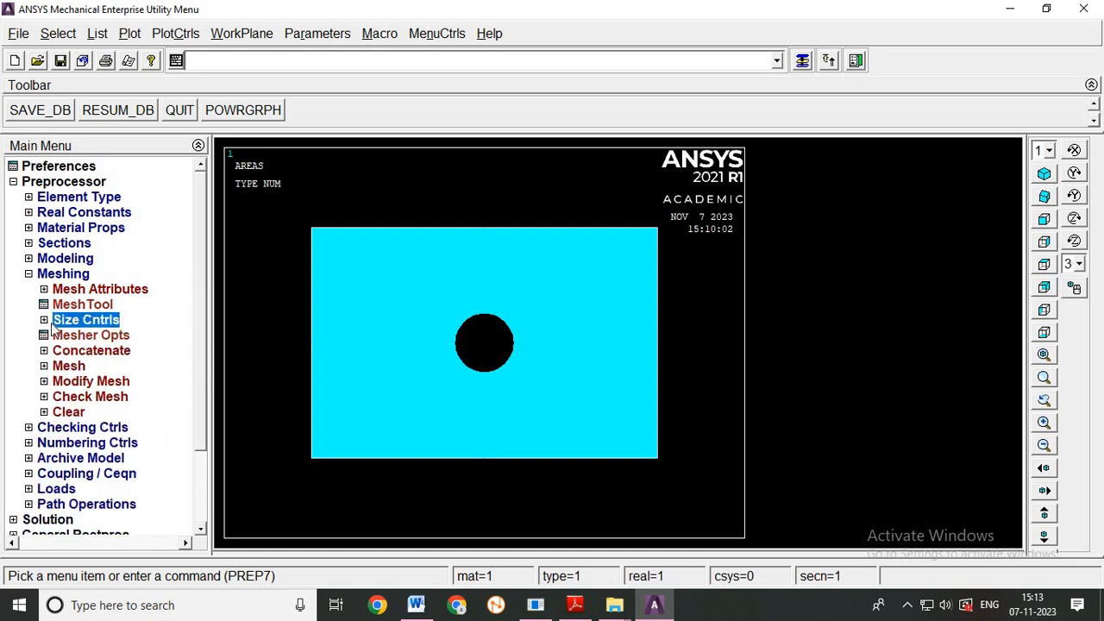
Free-mesh the plate area with the hole
click(78, 369)
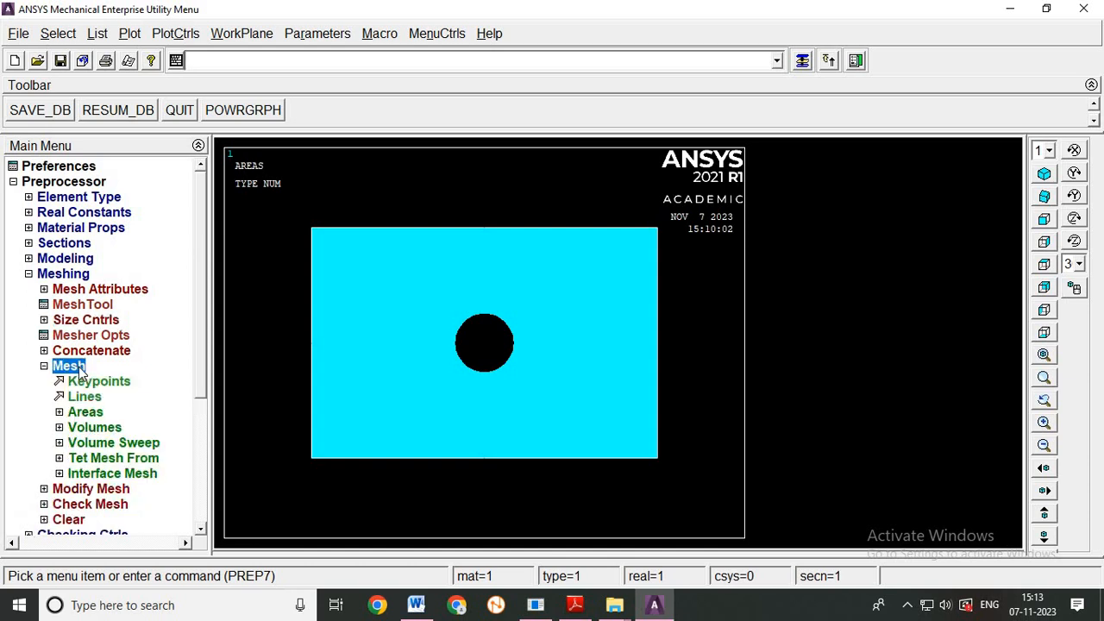
click(90, 414)
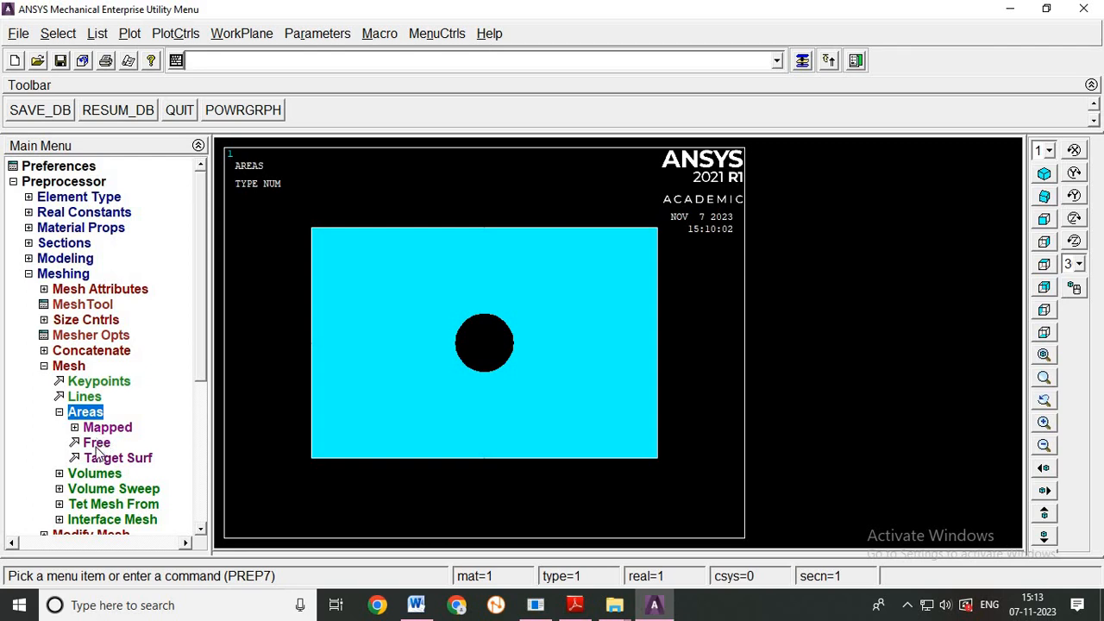
click(96, 444)
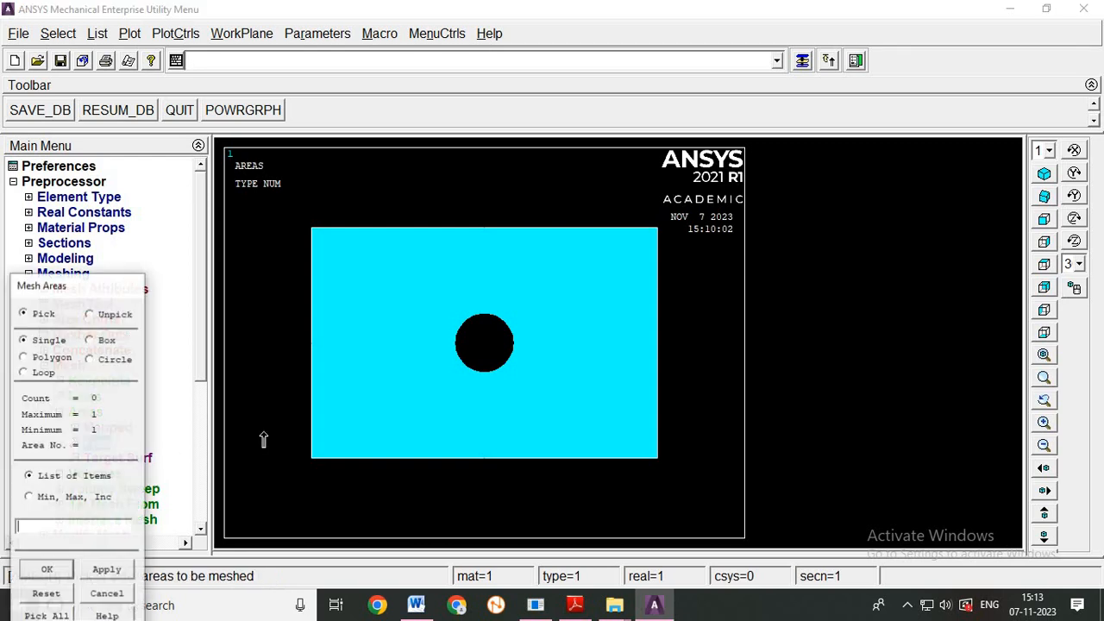
click(404, 390)
drag(129, 290, 228, 176)
click(155, 458)
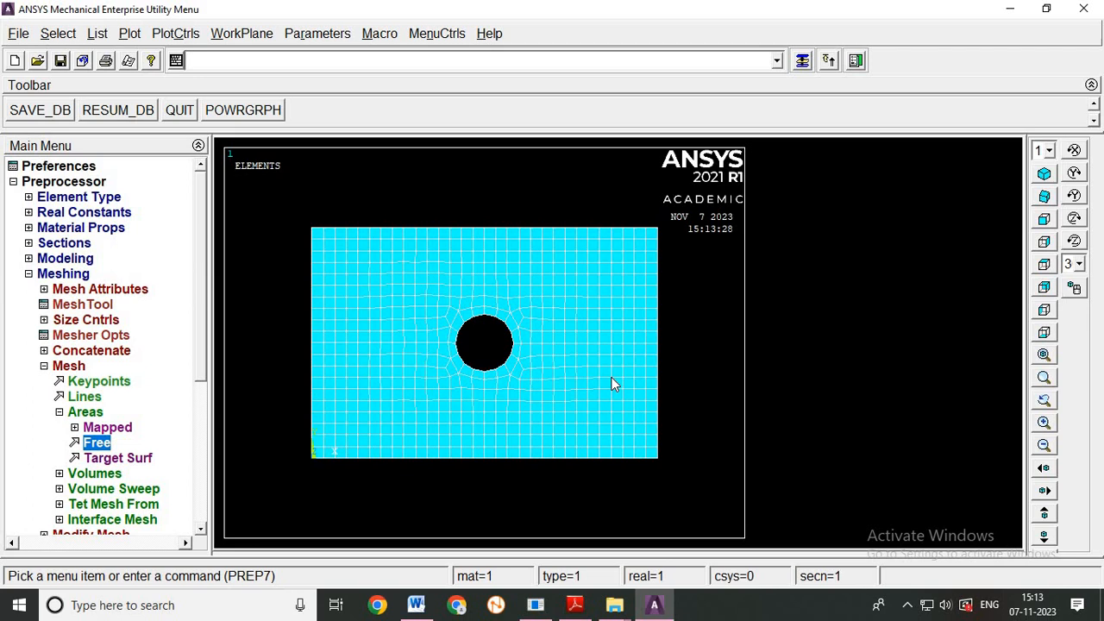
Turn on display of element shapes based on real constants, inspect the plate's thickness in isometric view and return to the front view
click(163, 36)
mouse_move(177, 141)
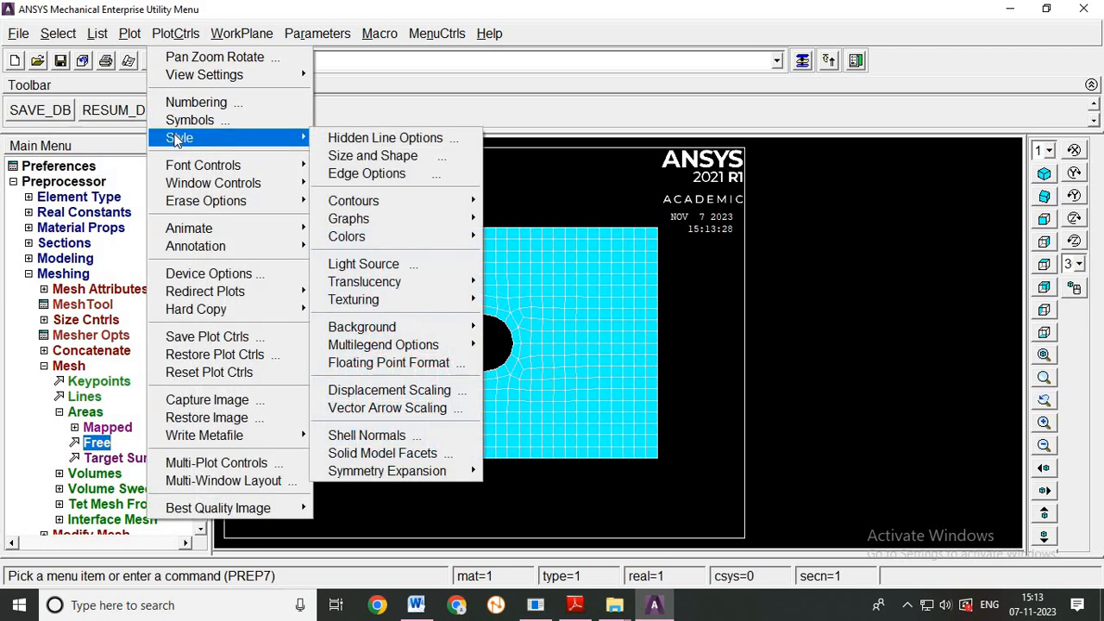
click(373, 156)
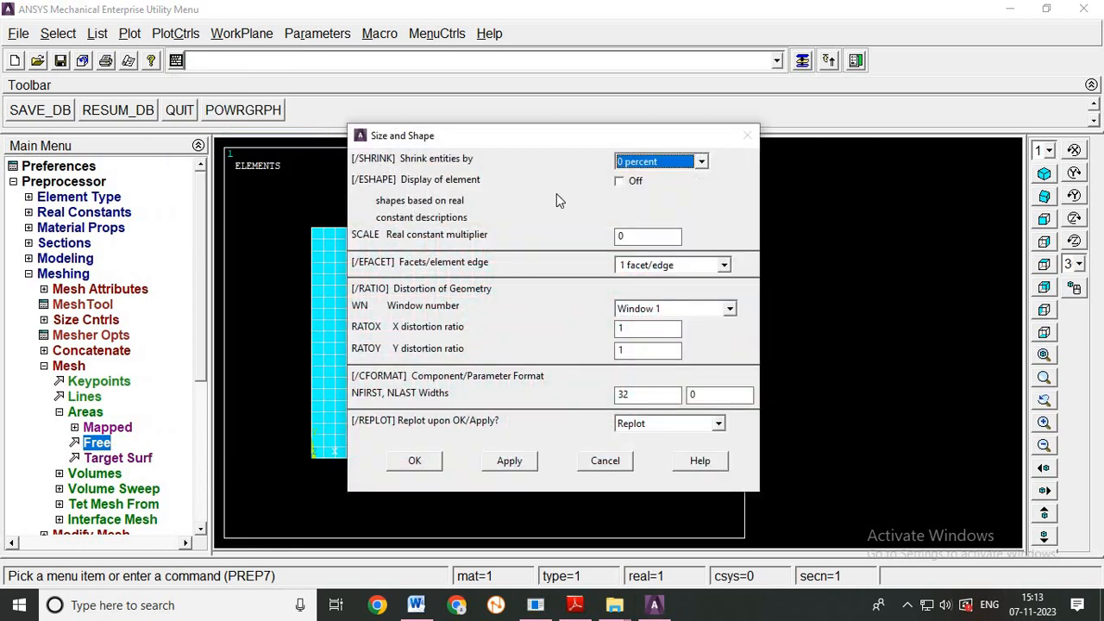
click(620, 182)
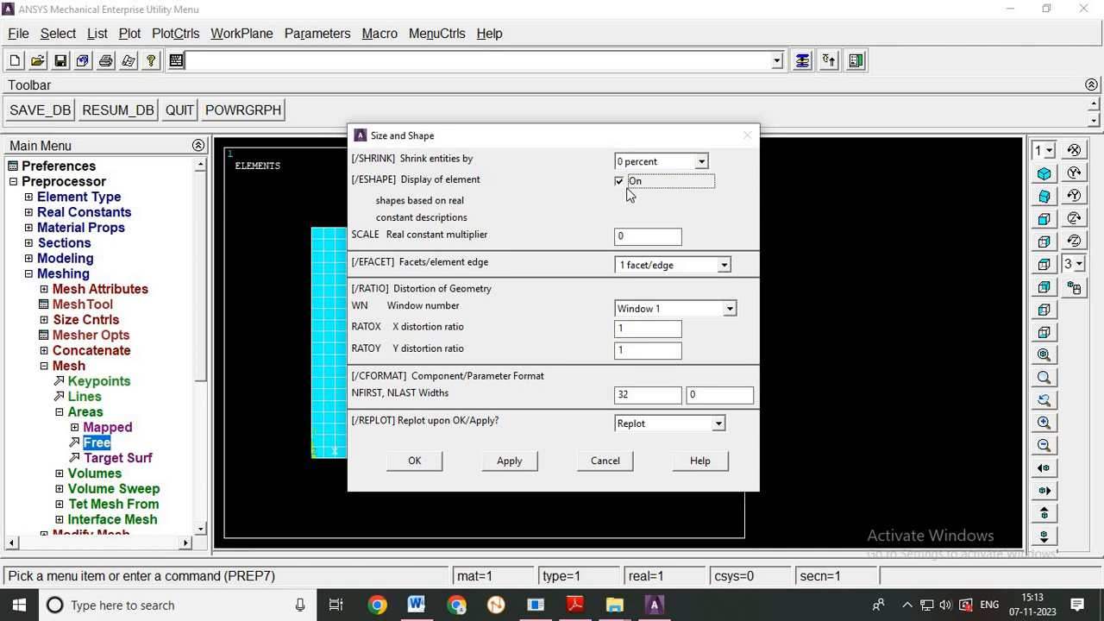
click(434, 463)
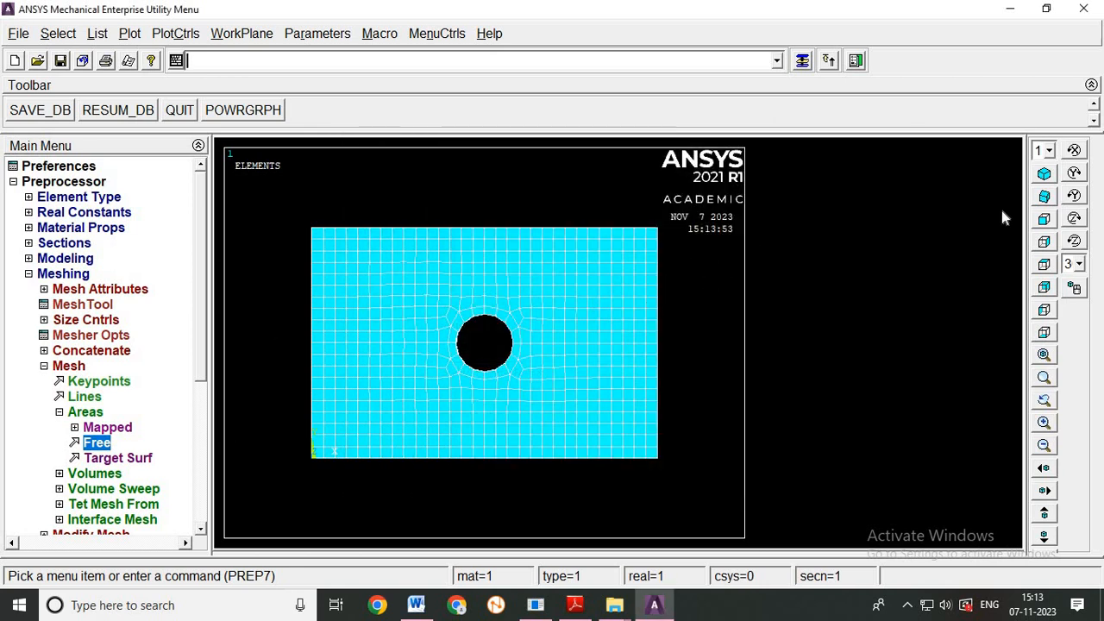
click(1044, 175)
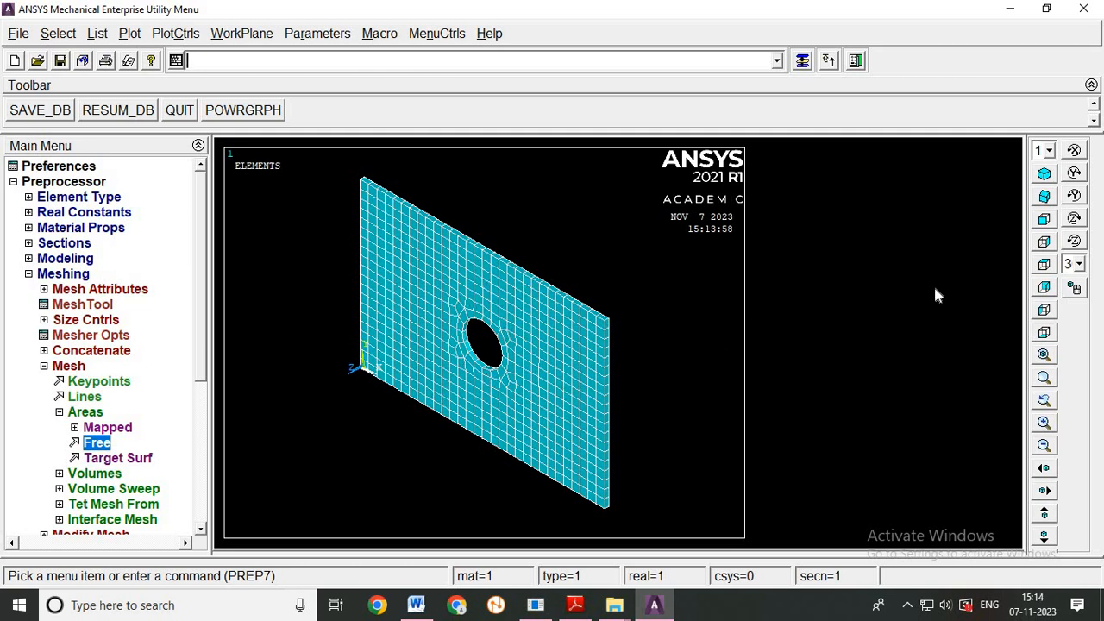
click(1044, 219)
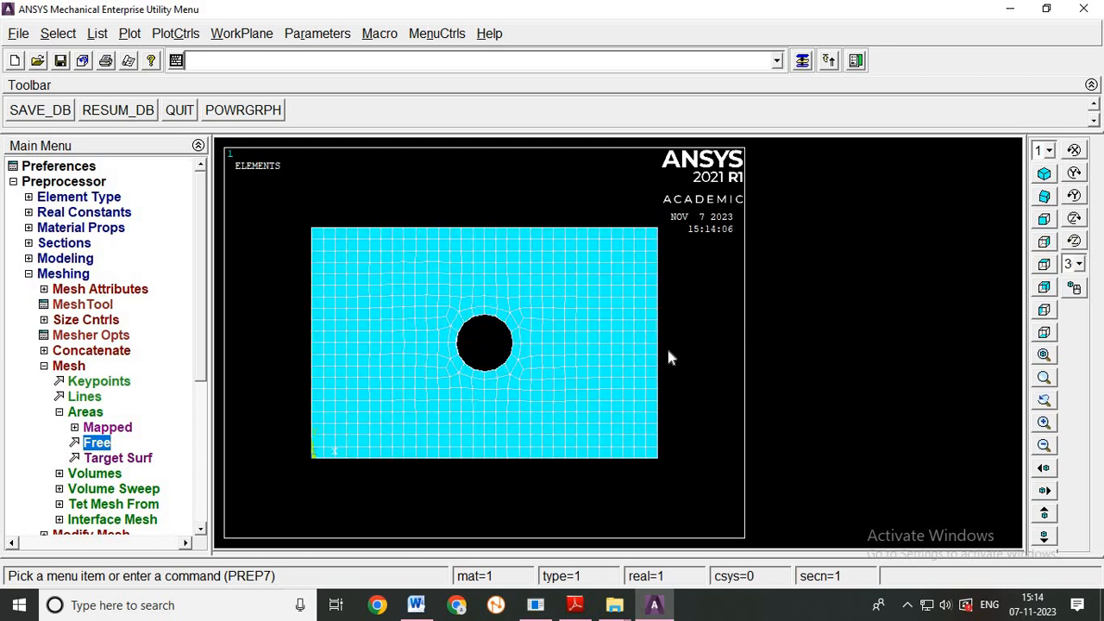
Refine the mesh at the elements around the hole with MeshTool, using a circular selection centred on the hole and refinement level 2
click(47, 368)
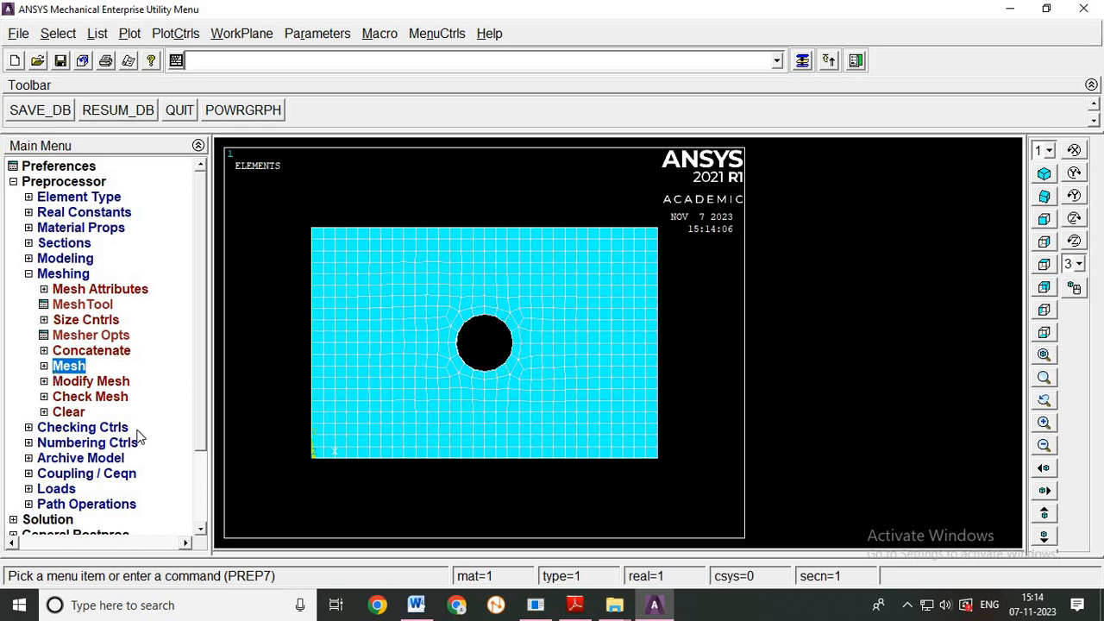
click(82, 305)
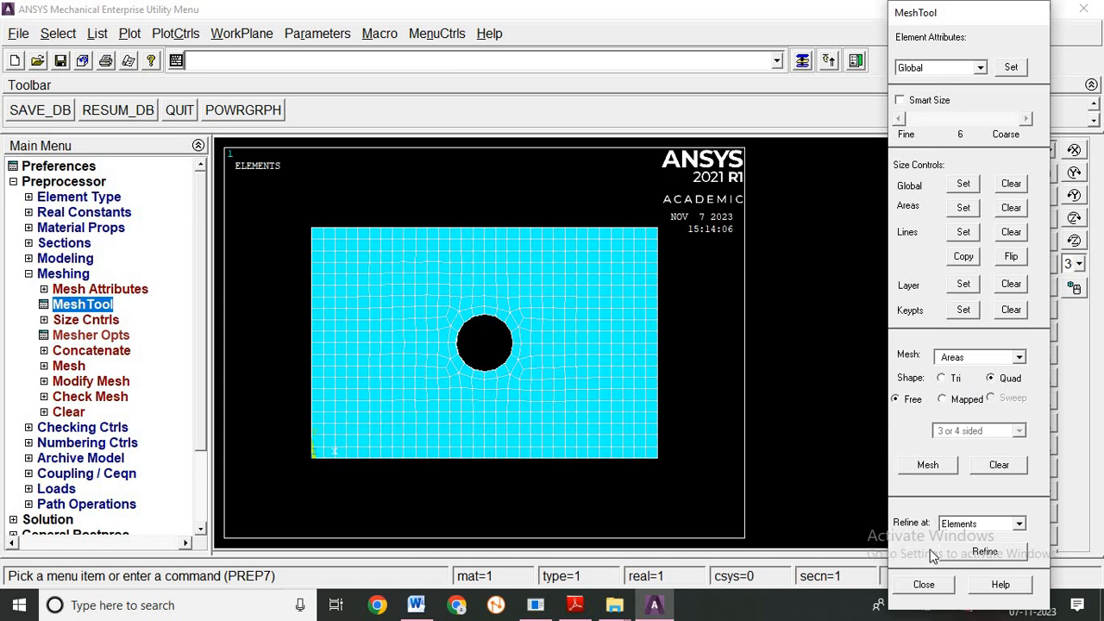
click(974, 525)
click(962, 537)
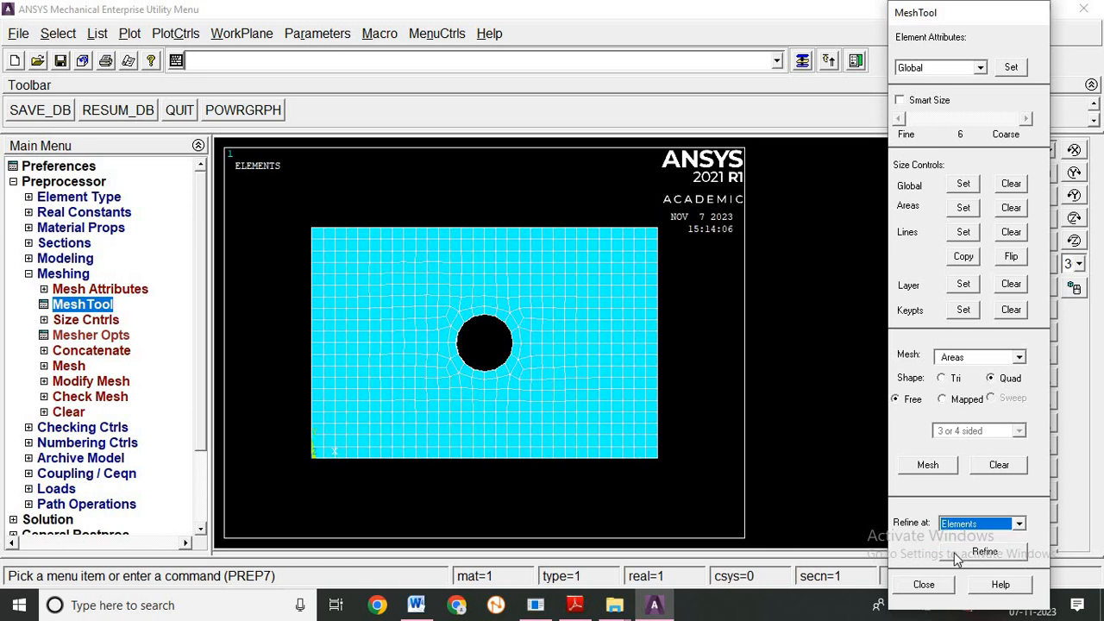
click(954, 557)
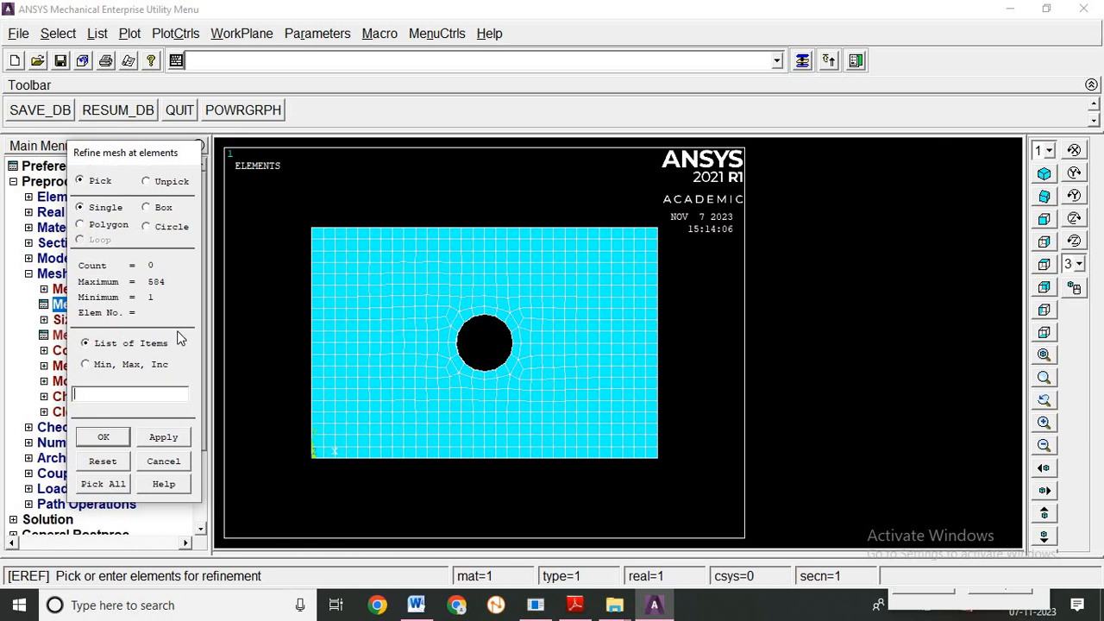
click(147, 229)
drag(484, 348, 498, 398)
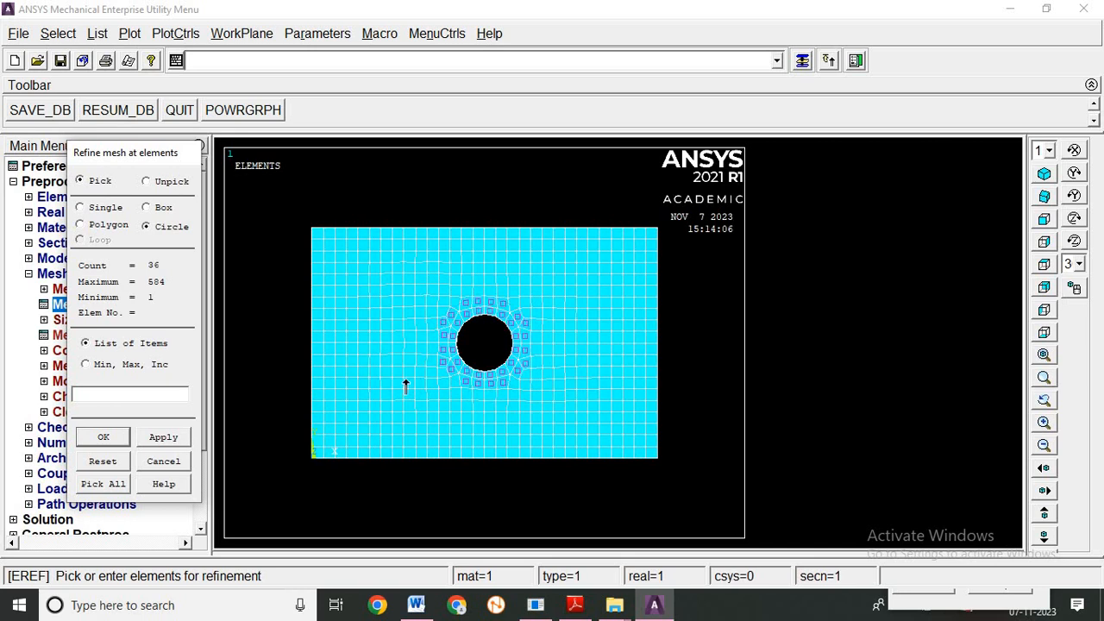
click(169, 436)
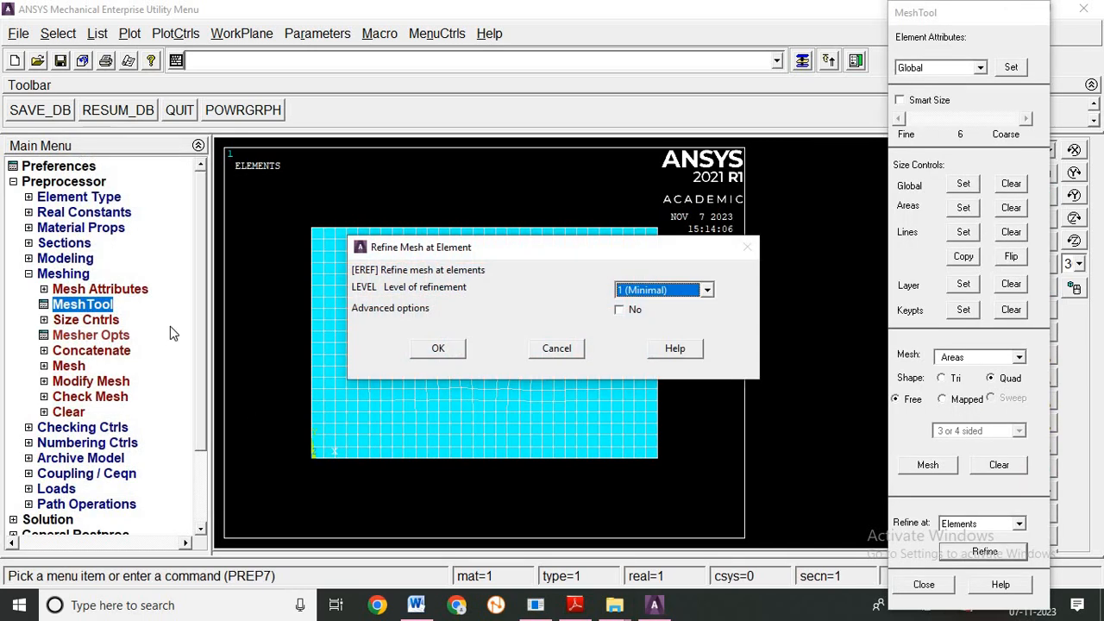
click(684, 296)
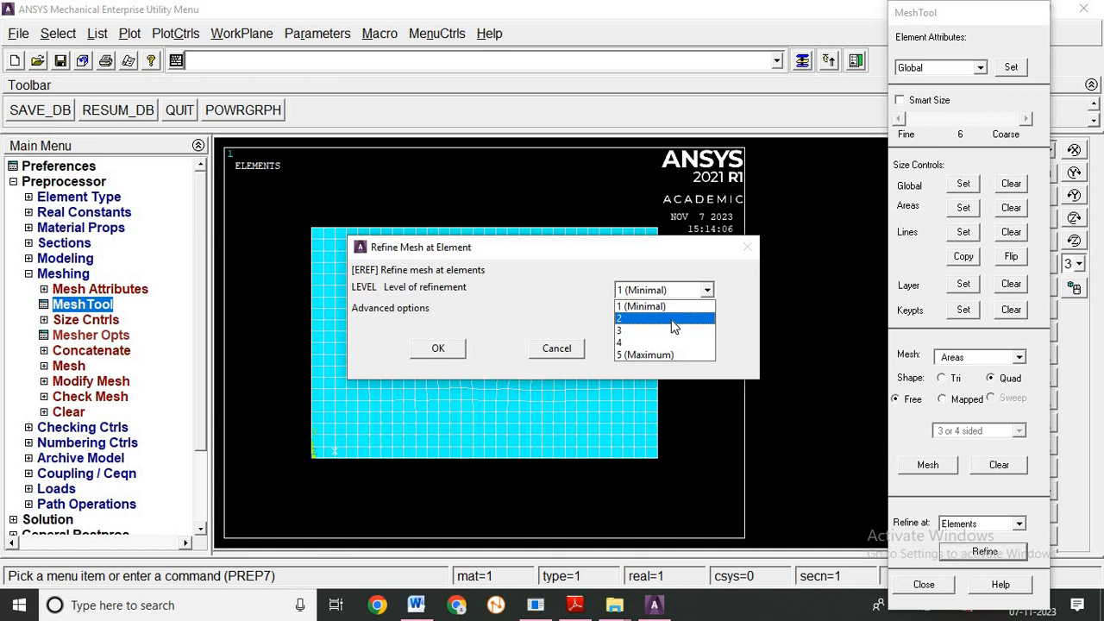
click(673, 320)
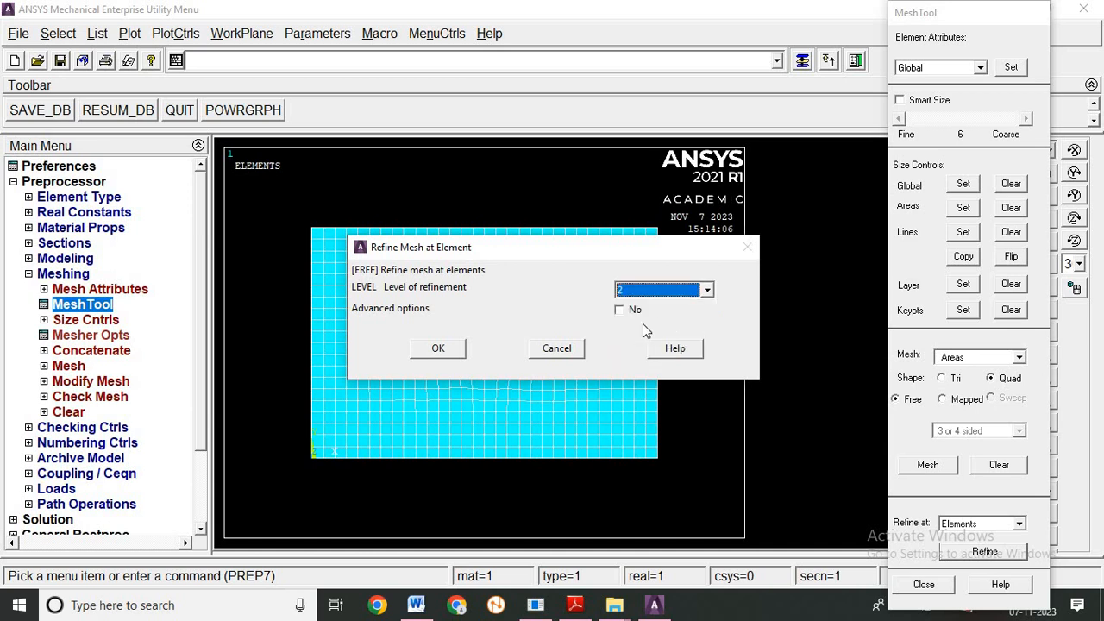
click(437, 349)
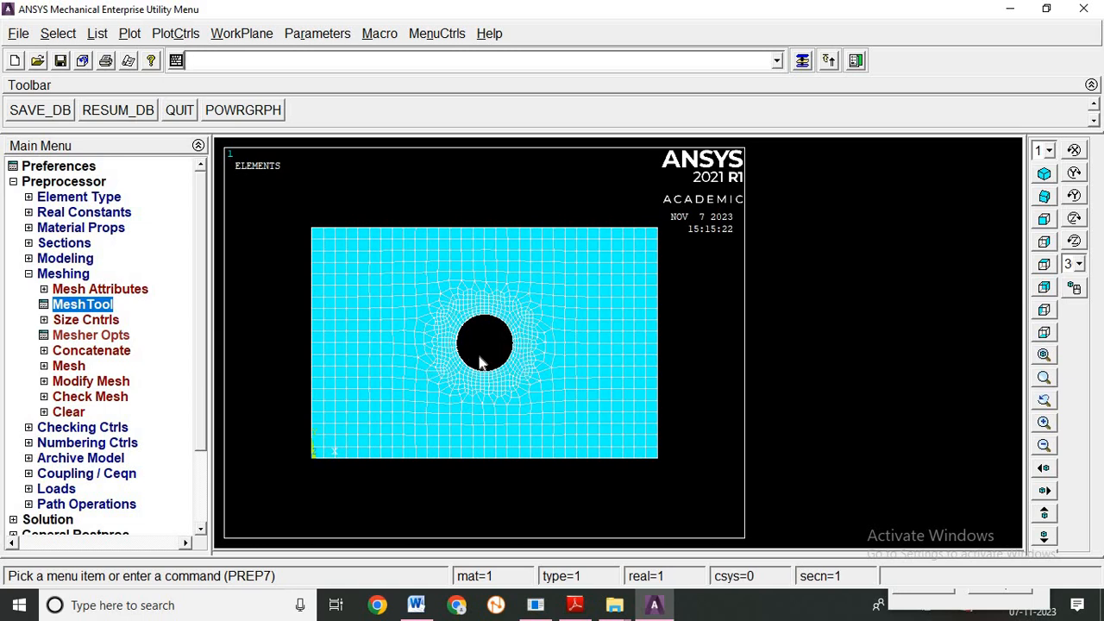
click(29, 274)
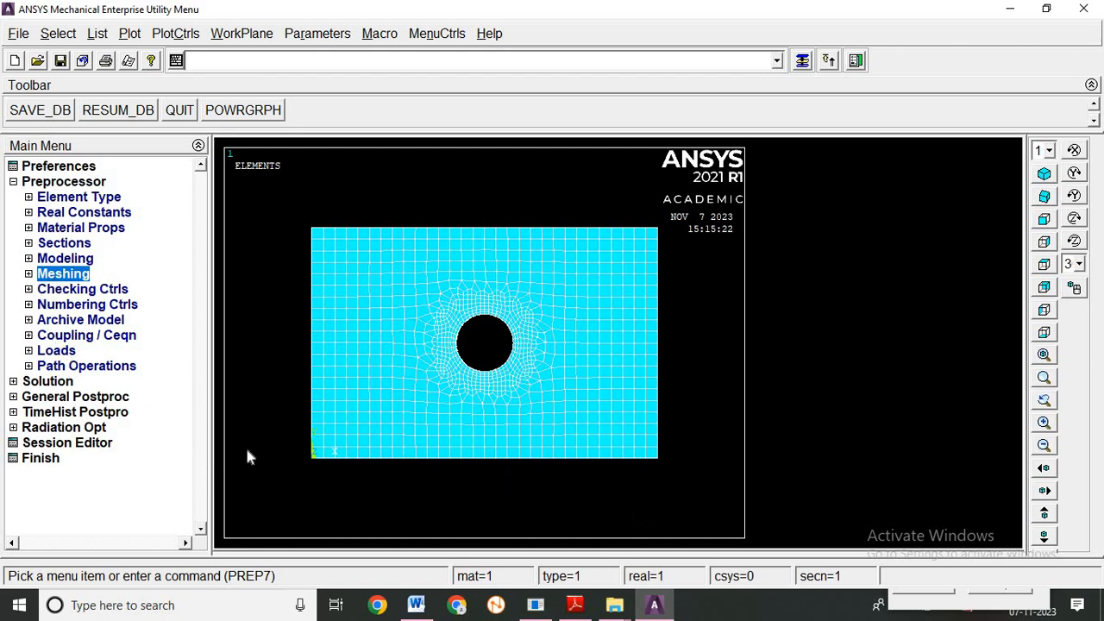
Apply a constant-value displacement constraint on all DOF to the plate's upper and lower edge lines
click(56, 350)
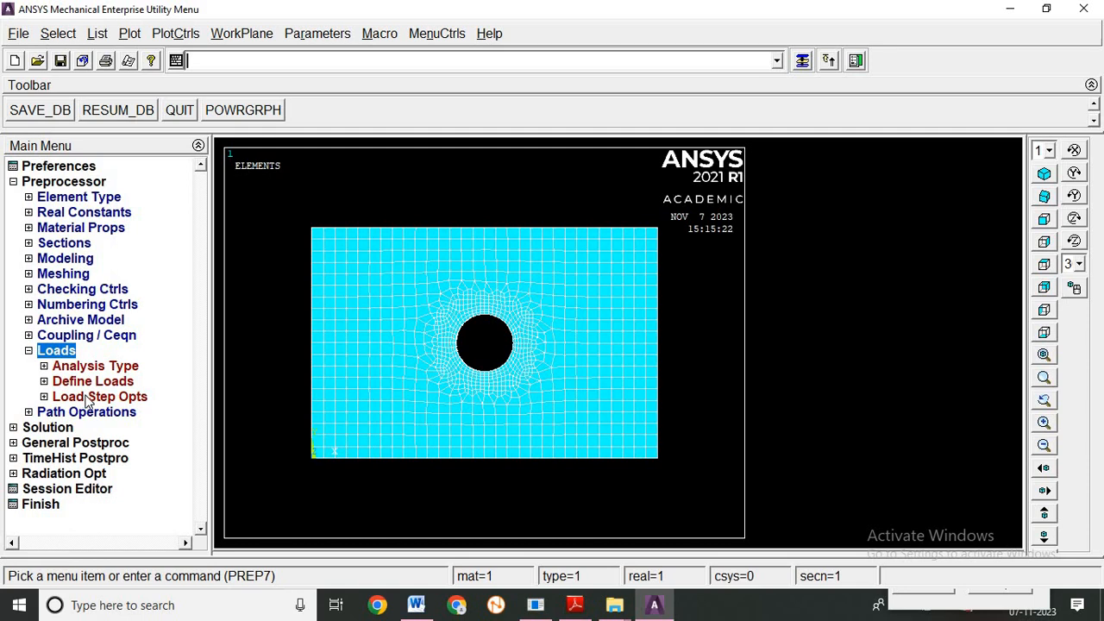
click(101, 382)
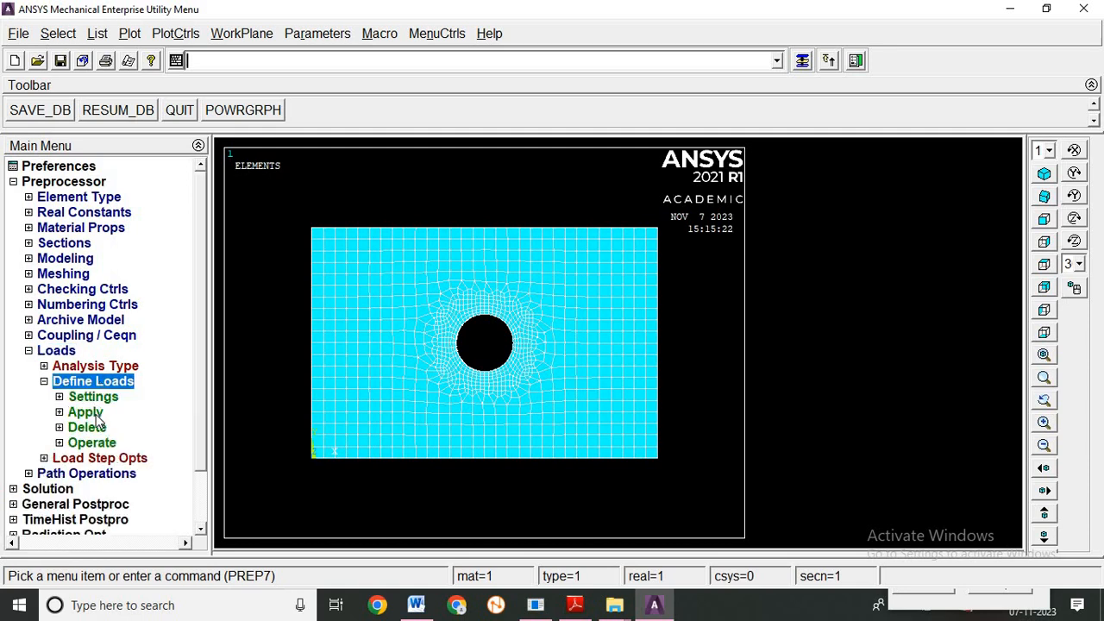
click(87, 412)
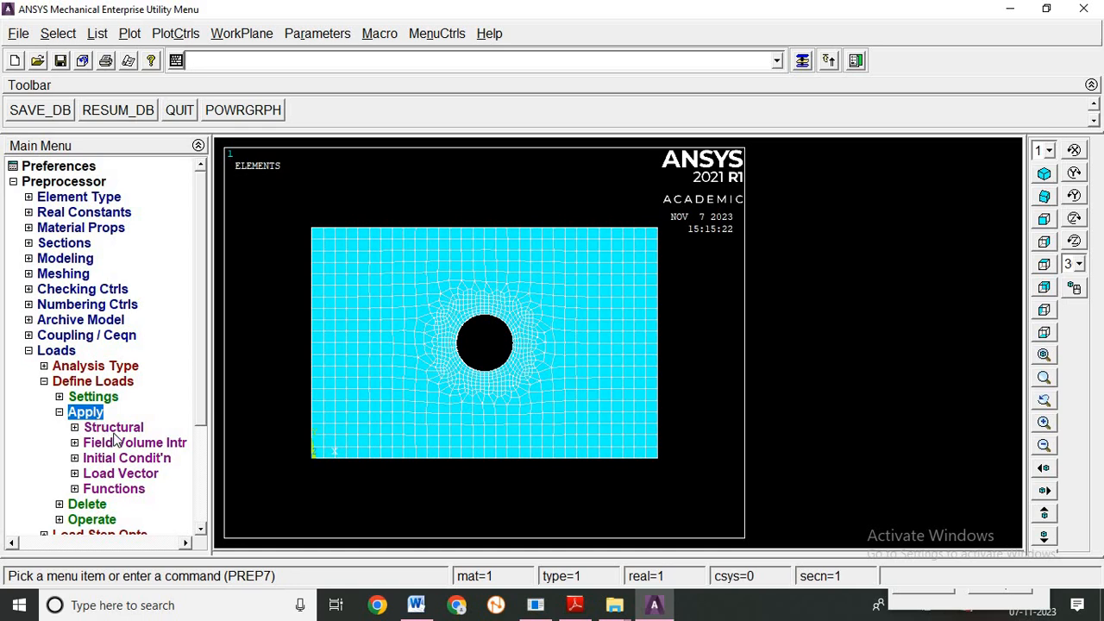
click(112, 428)
click(117, 444)
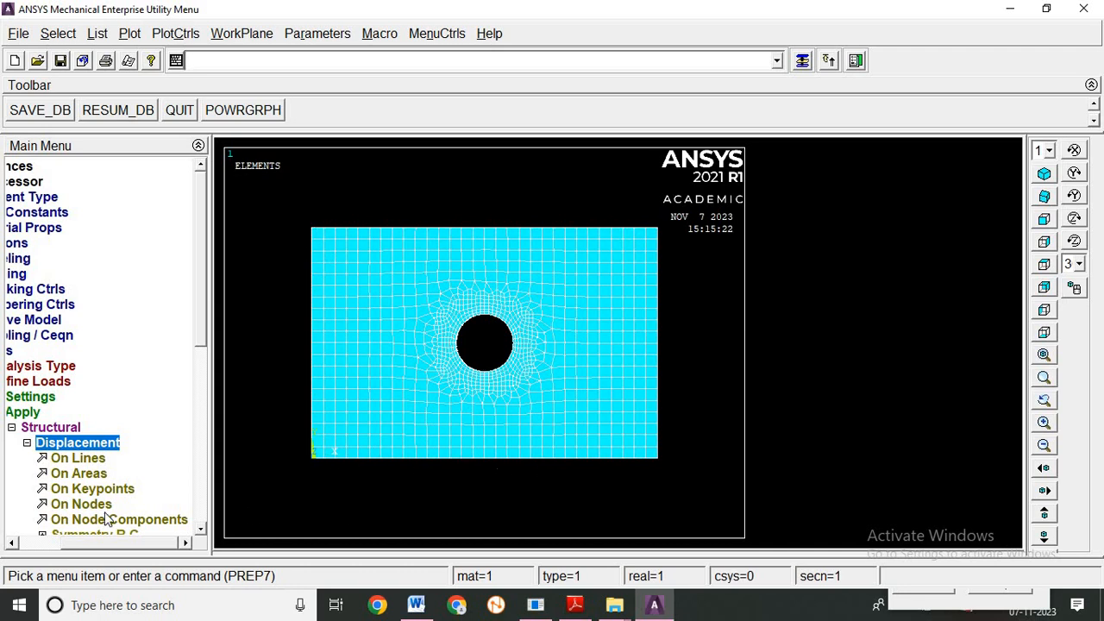
click(93, 461)
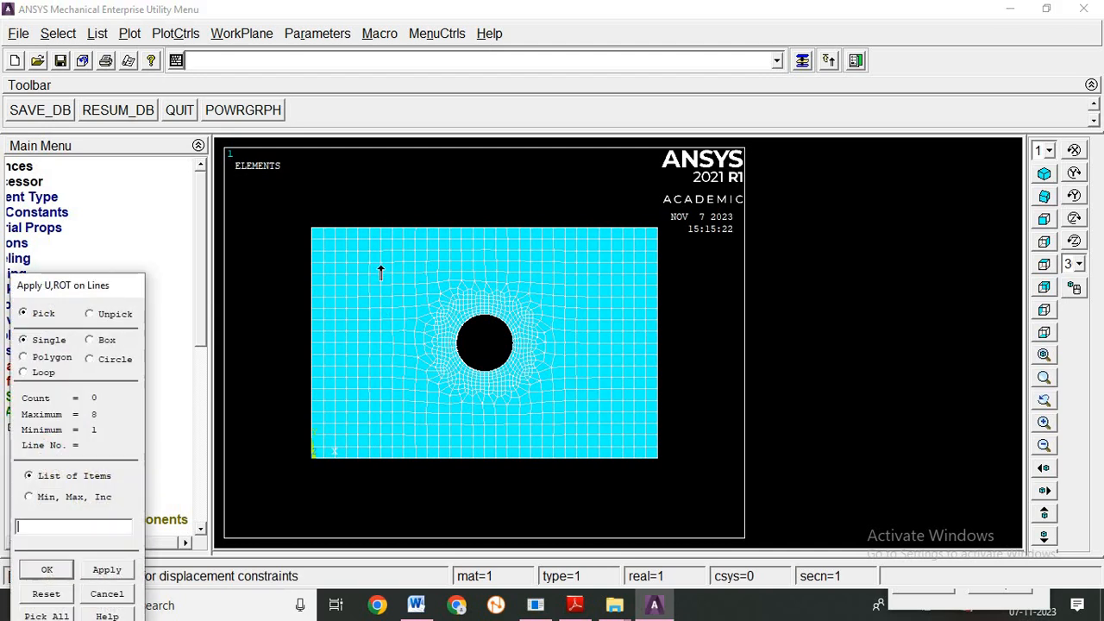
click(403, 229)
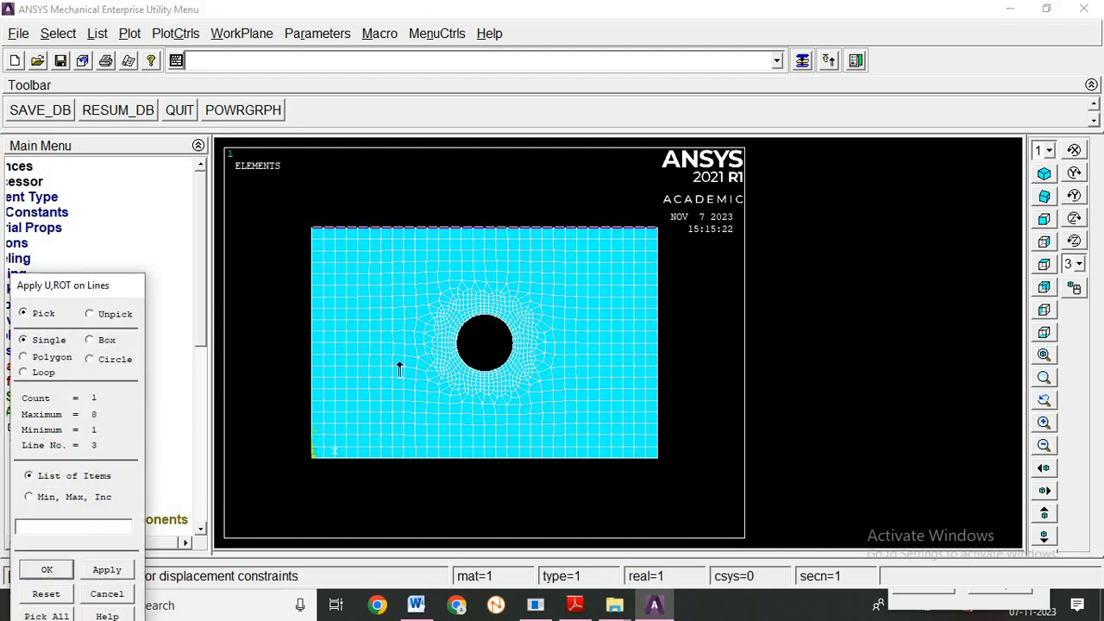
click(407, 466)
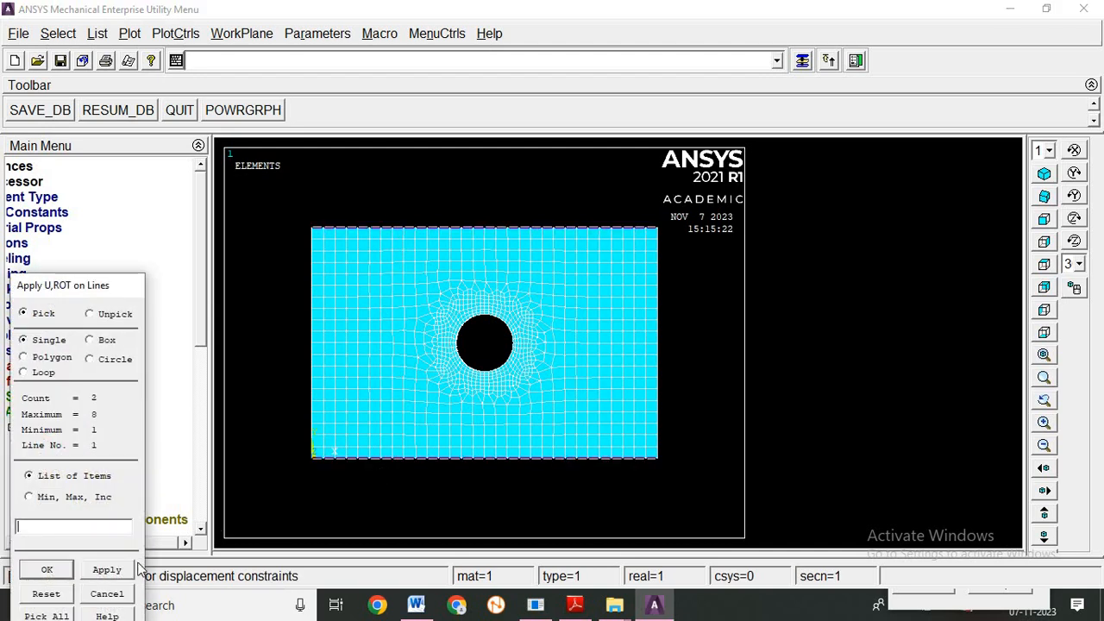
click(106, 571)
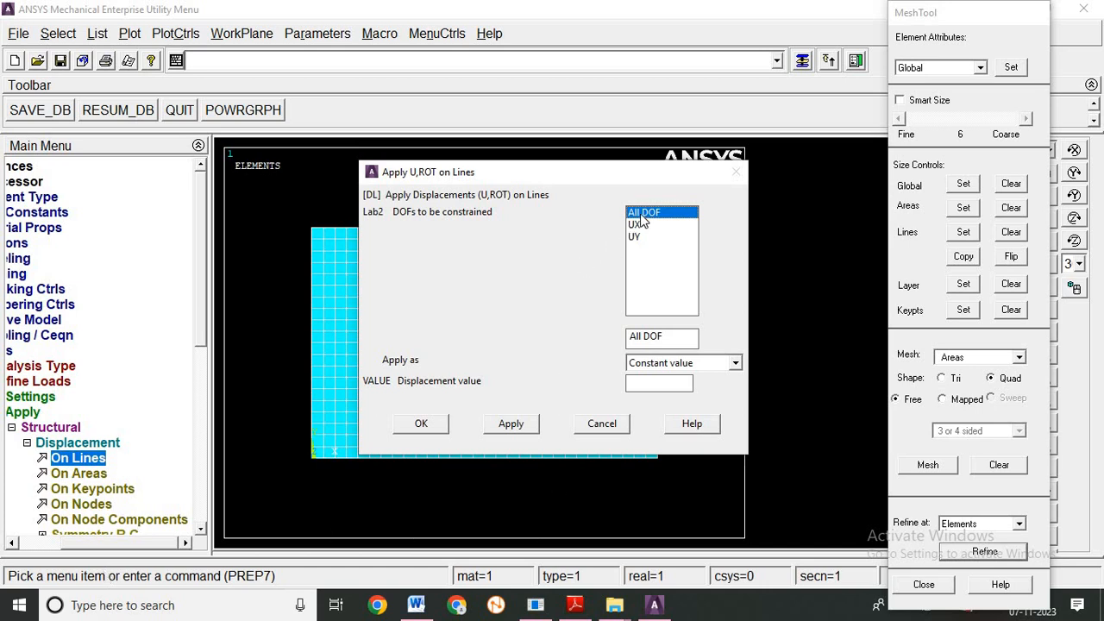
click(647, 385)
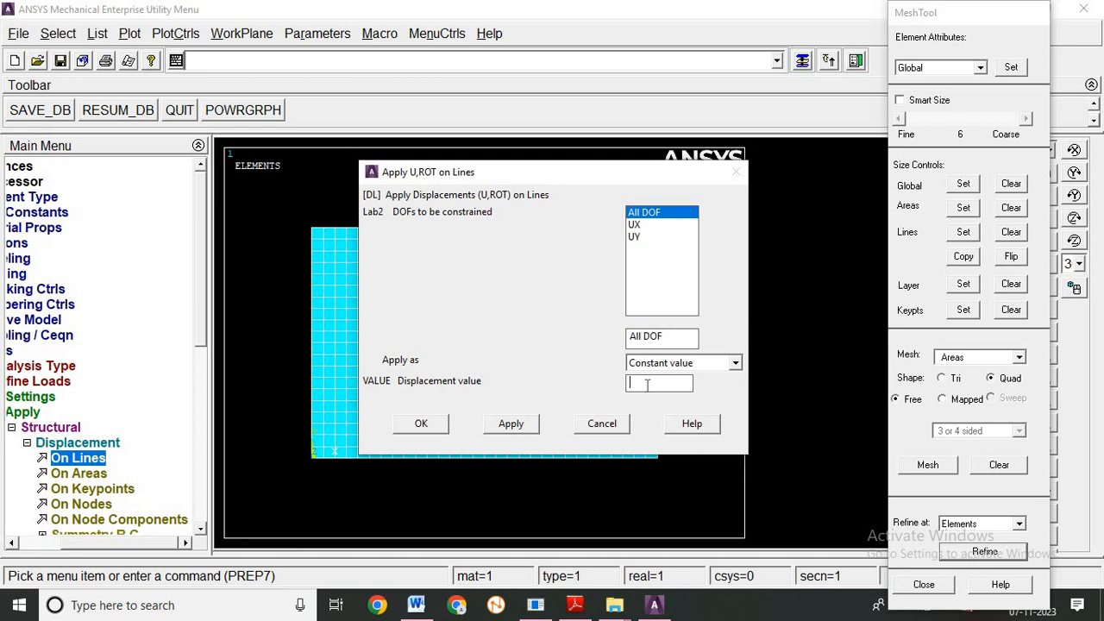
click(419, 424)
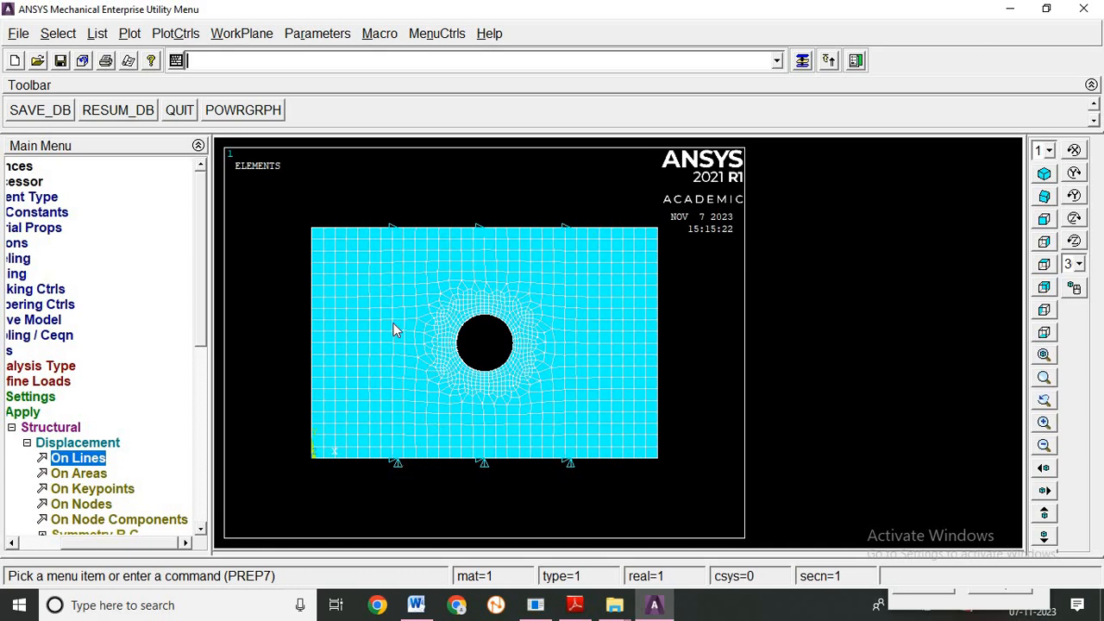
Apply a constant pressure of -500 to the plate's left edge line
click(27, 442)
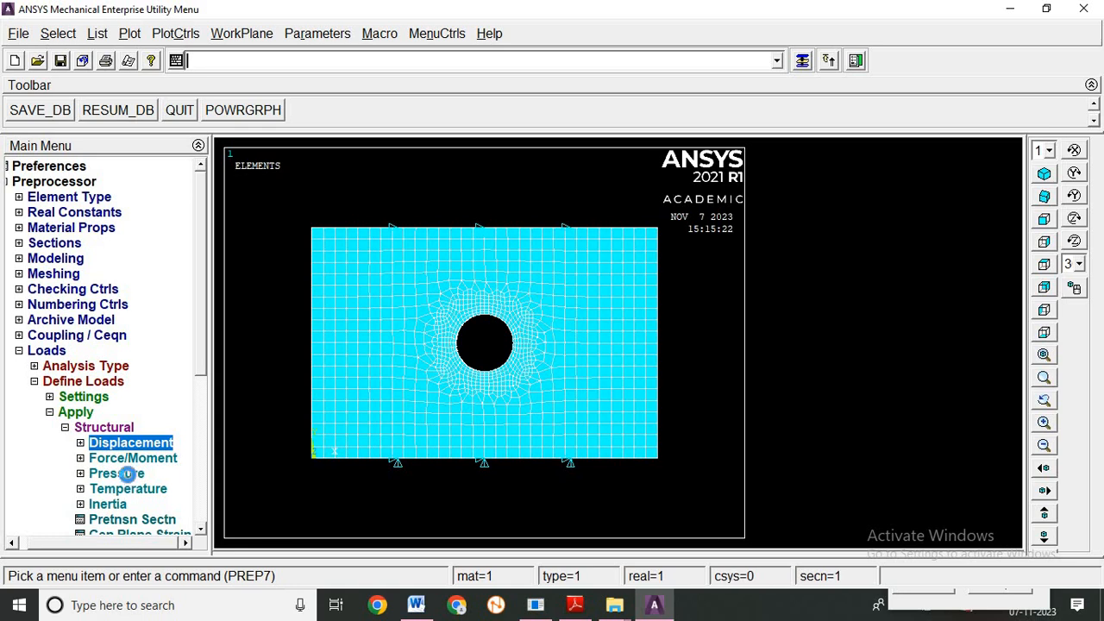
click(127, 476)
scroll(190, 370, down, 2)
scroll(190, 369, down, 1)
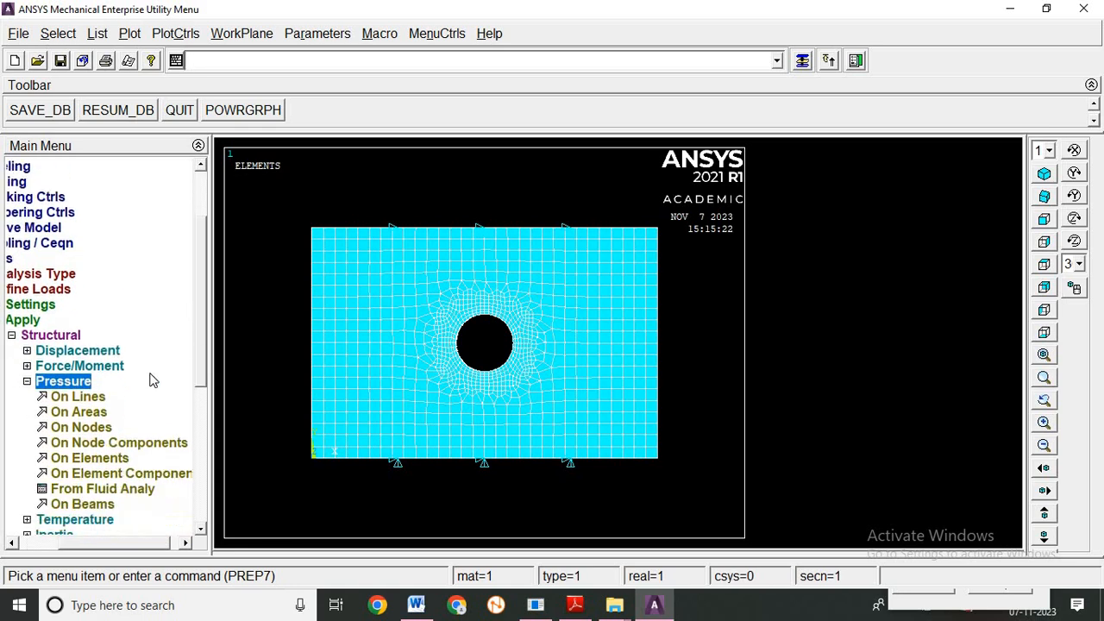
click(84, 399)
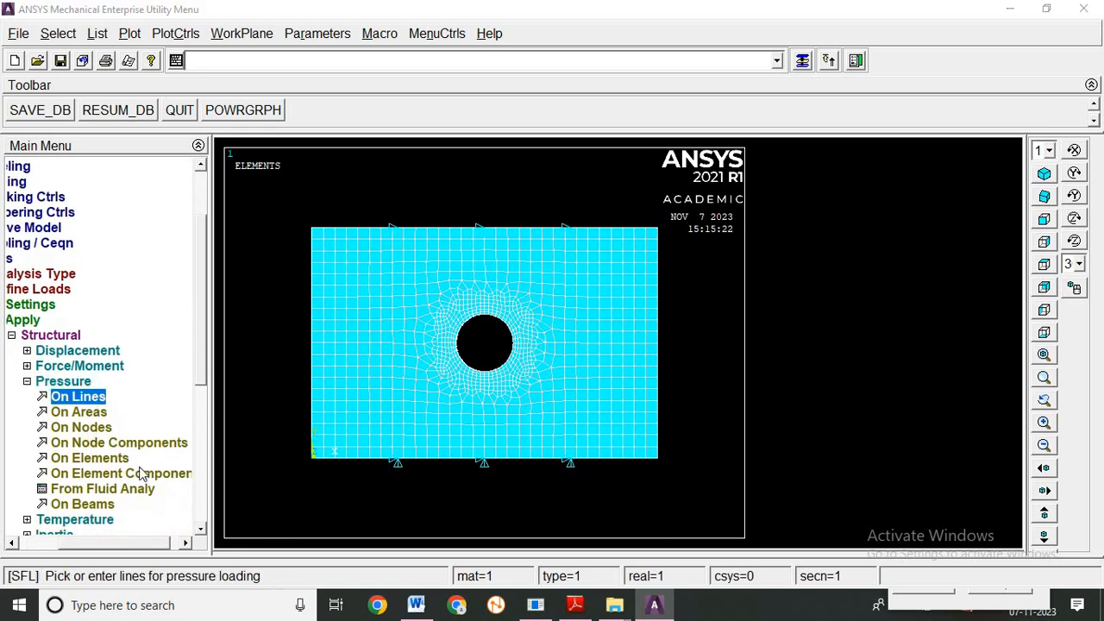
click(312, 414)
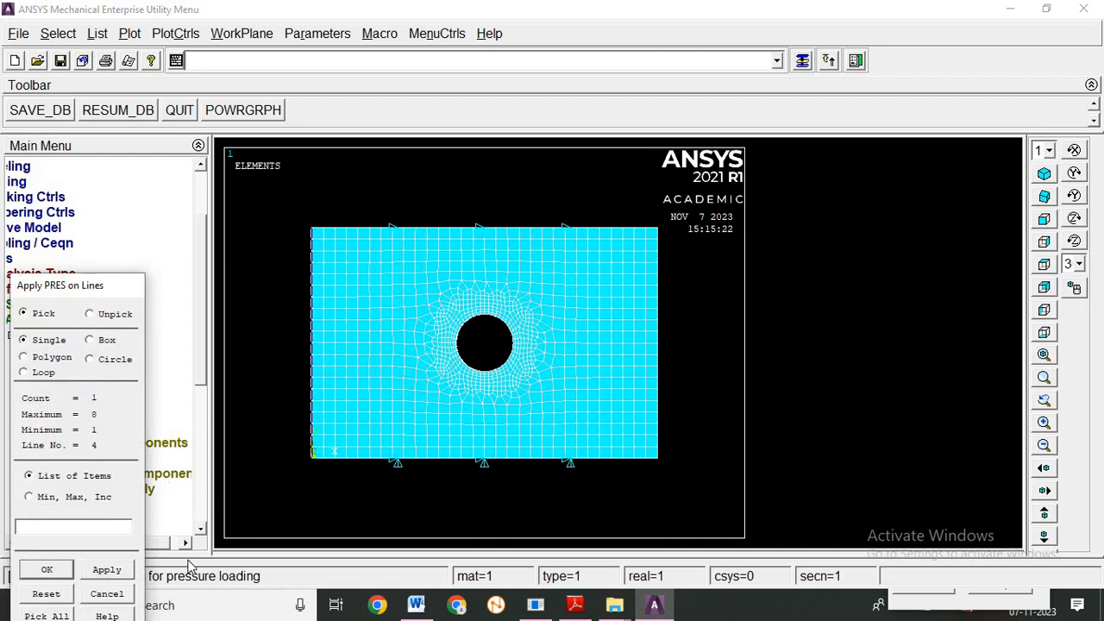
click(121, 573)
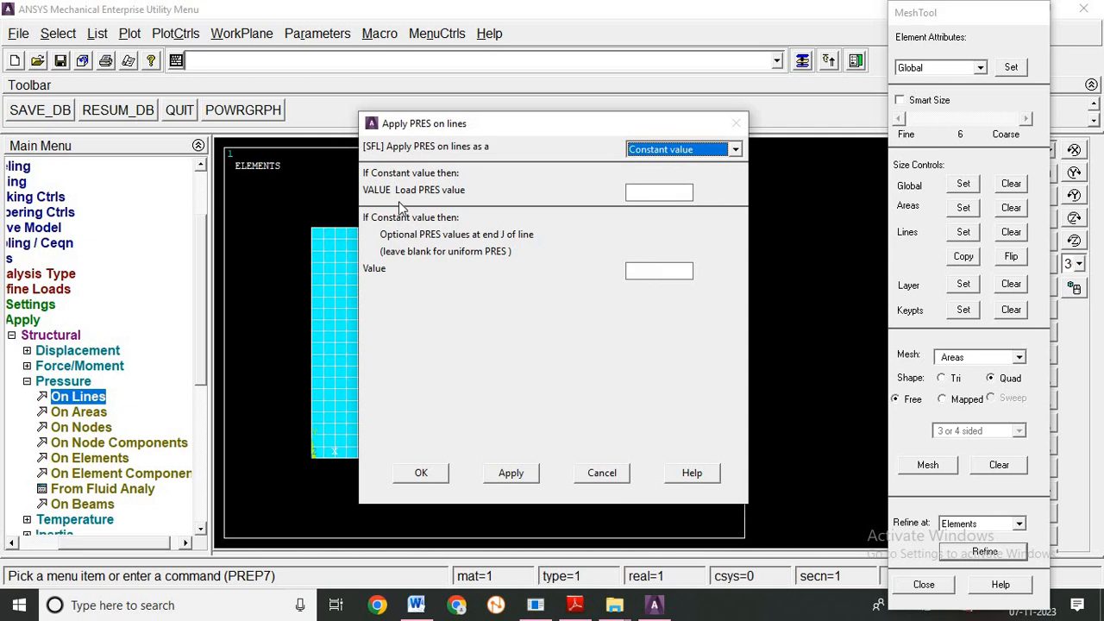
click(643, 190)
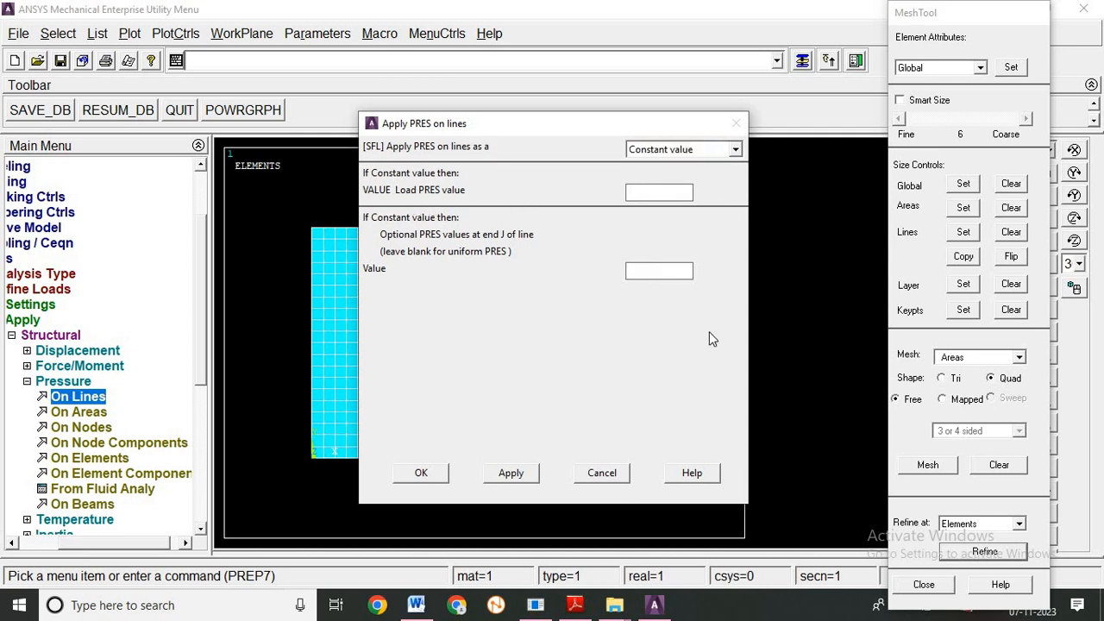
click(414, 475)
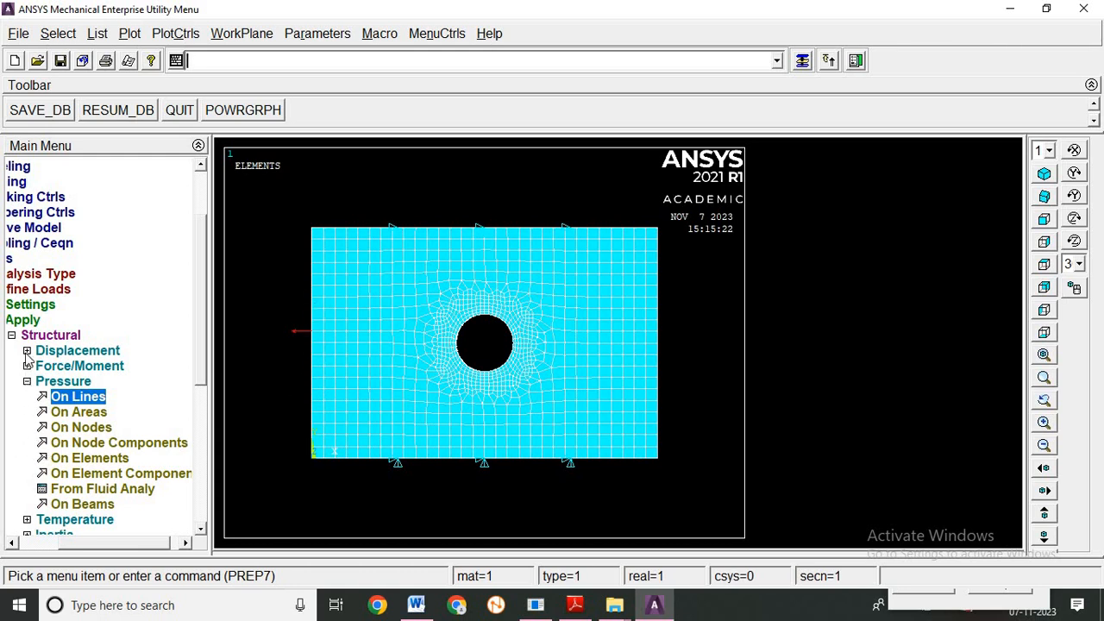
Apply a constant pressure of -500 to the plate's right edge line
drag(108, 552, 70, 552)
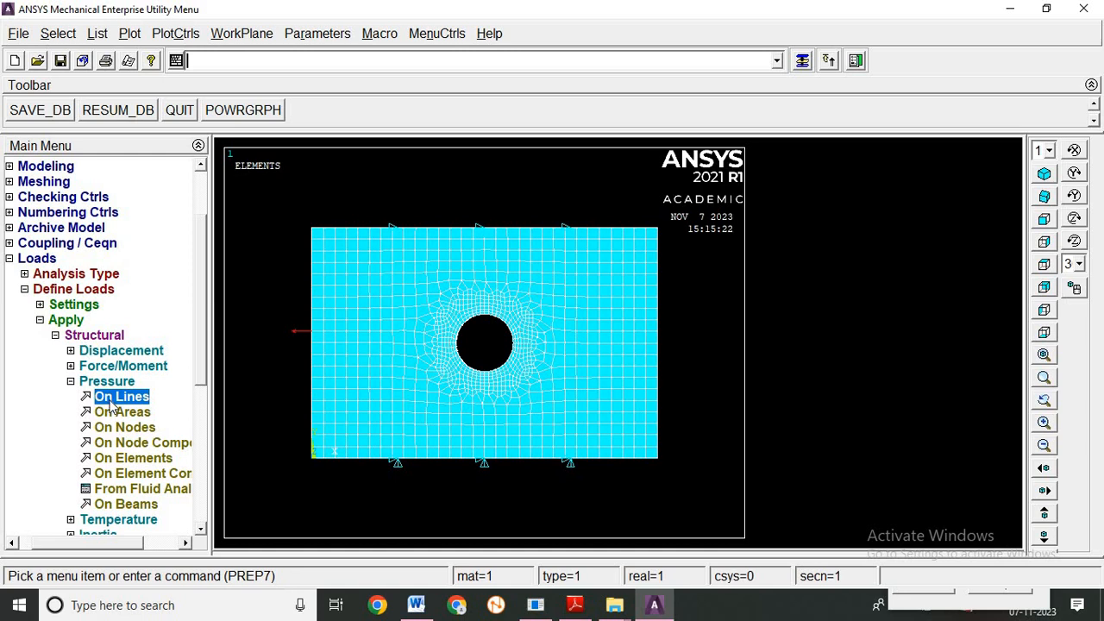
click(656, 417)
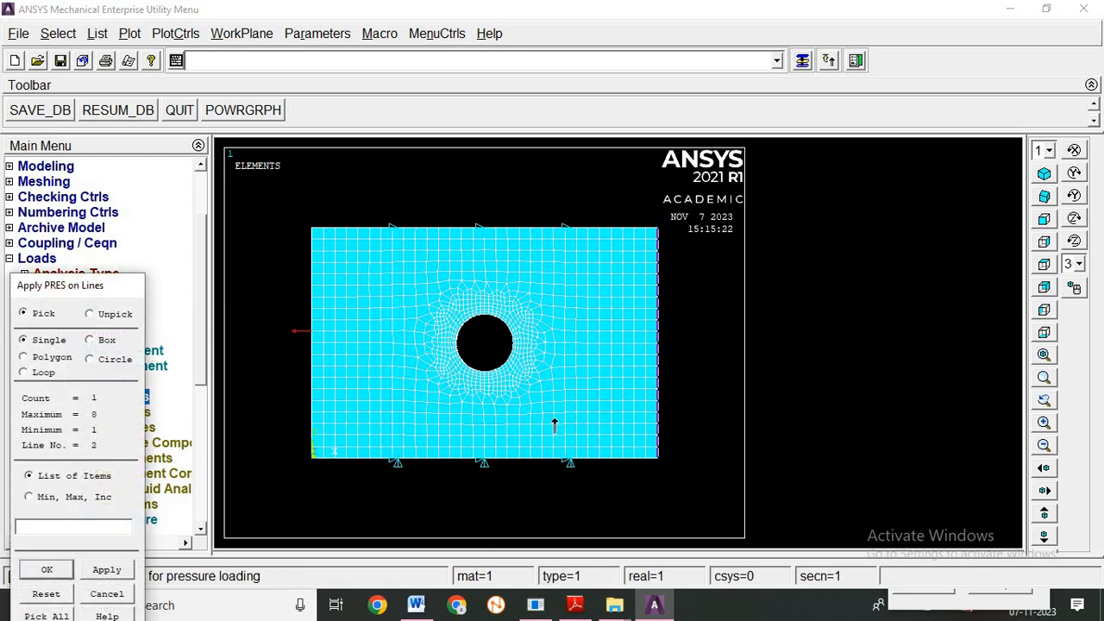
click(107, 571)
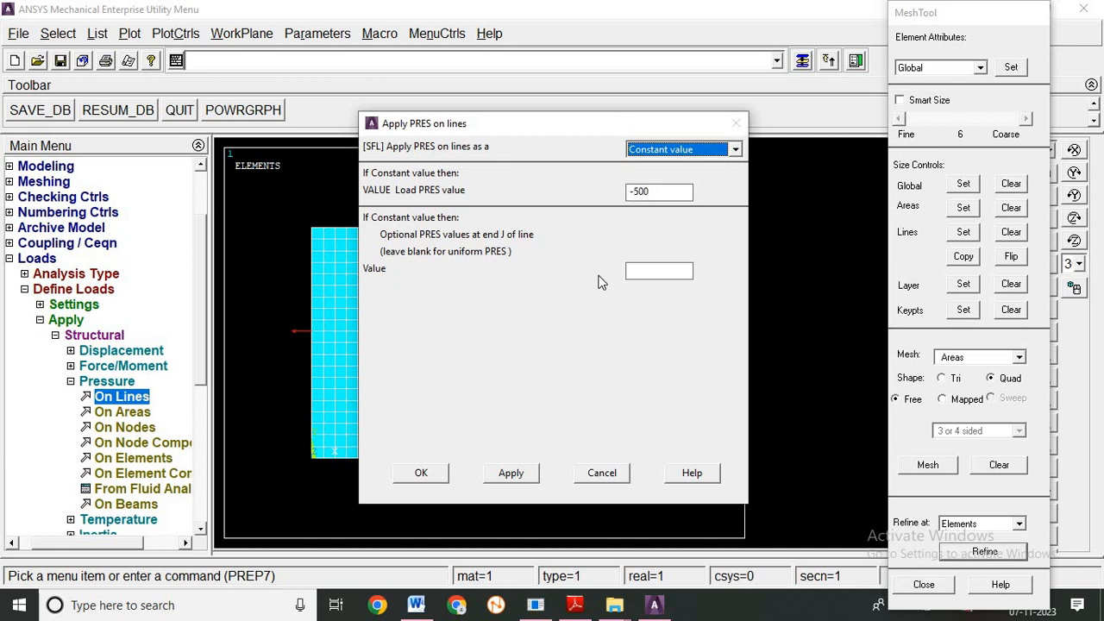
click(439, 476)
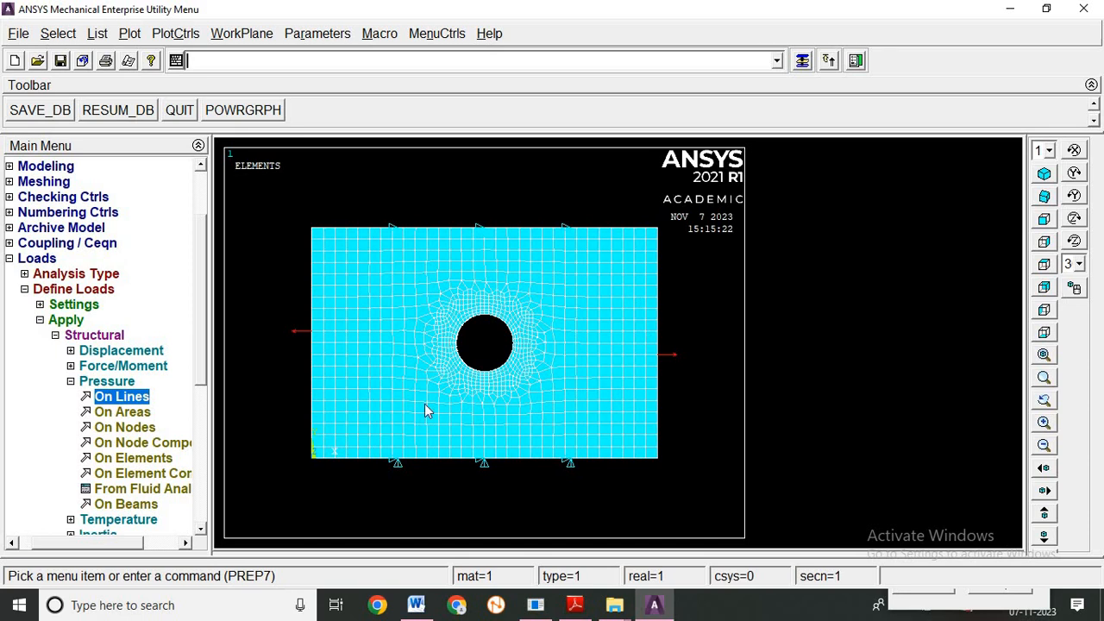
Solve the current load step and dismiss the completion note and the solution status listing
click(40, 318)
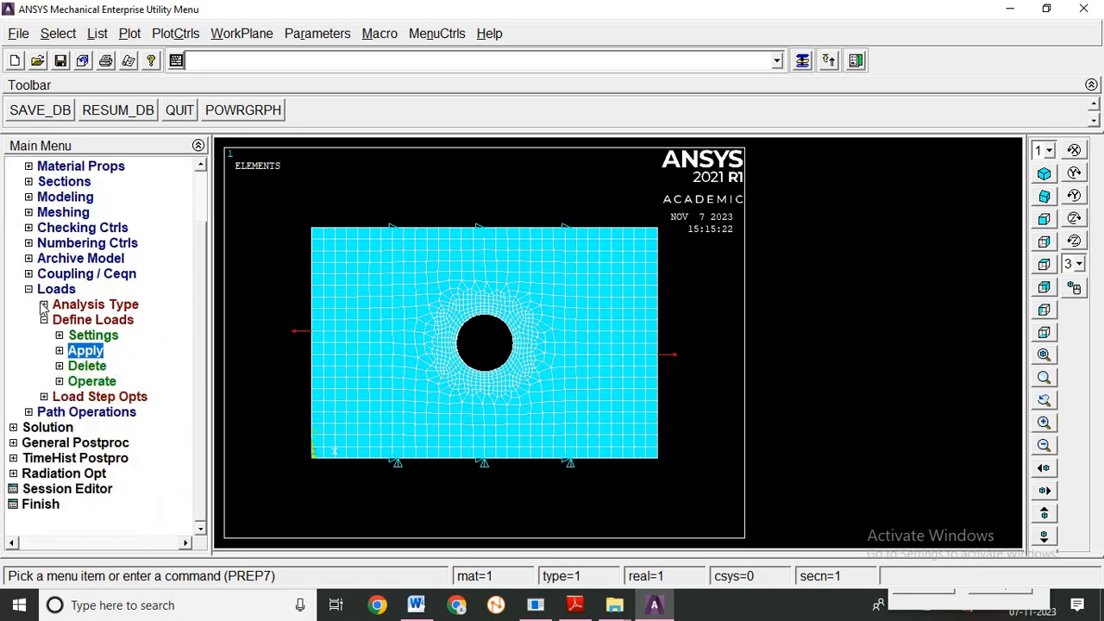
click(28, 289)
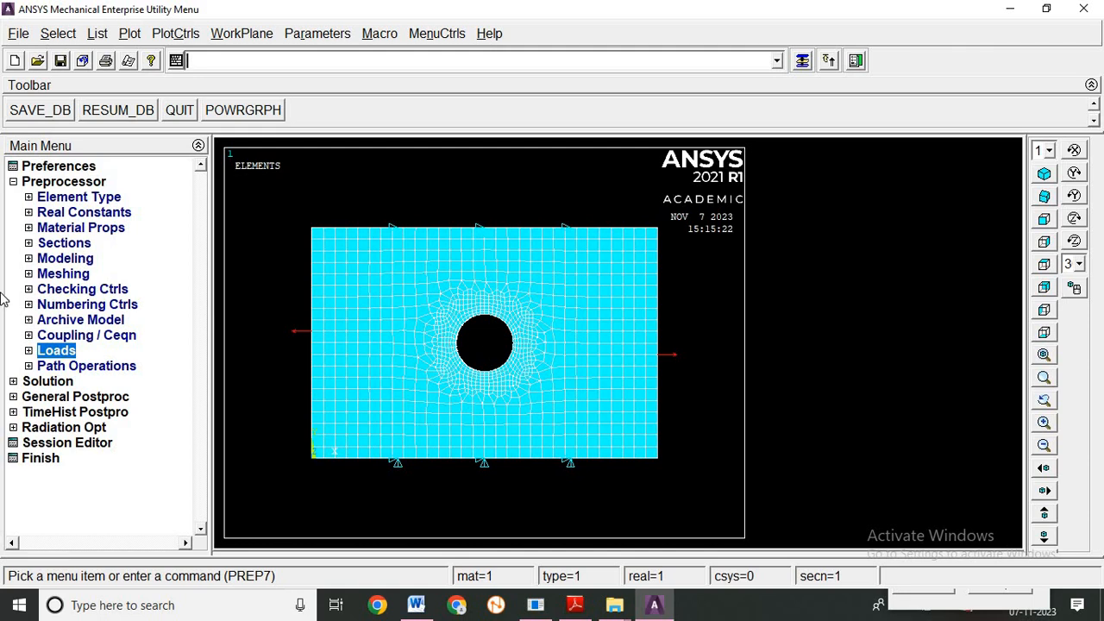
click(14, 182)
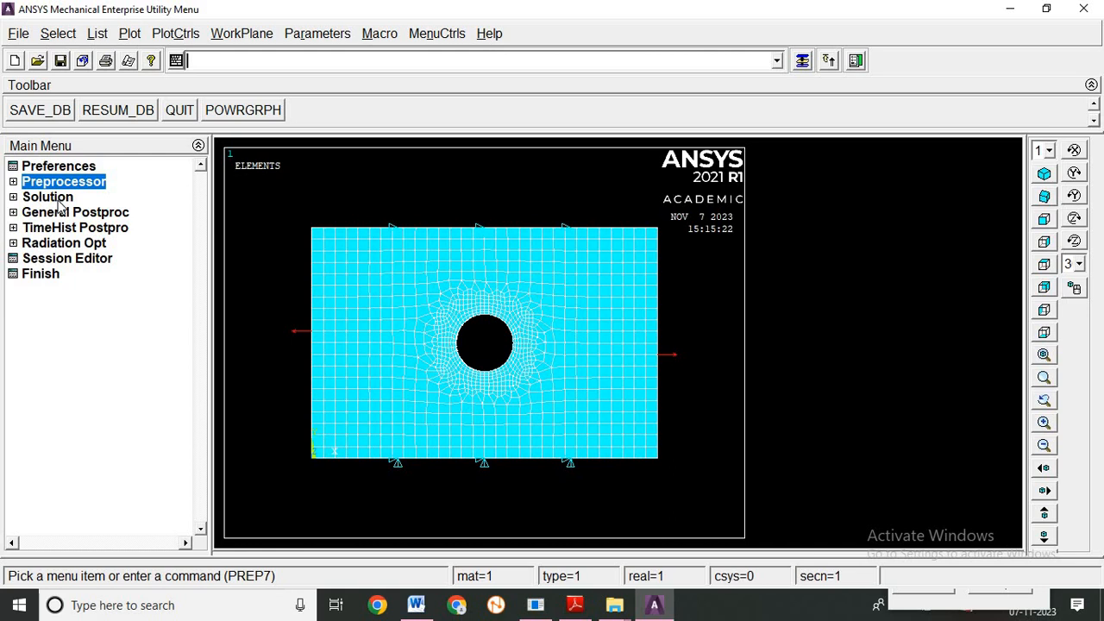
click(56, 199)
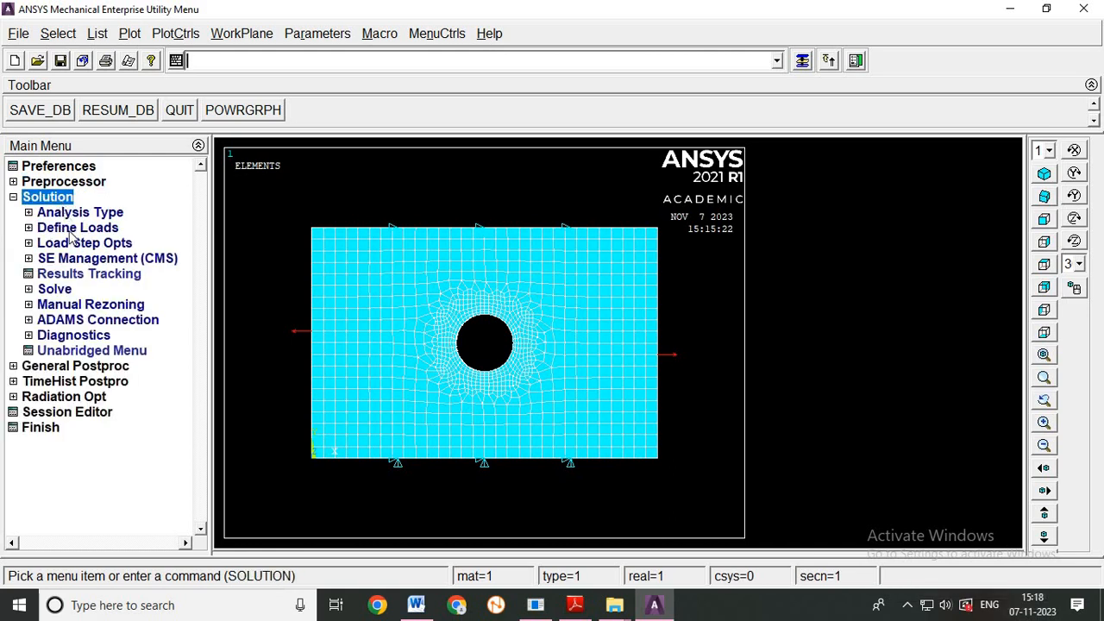
click(55, 291)
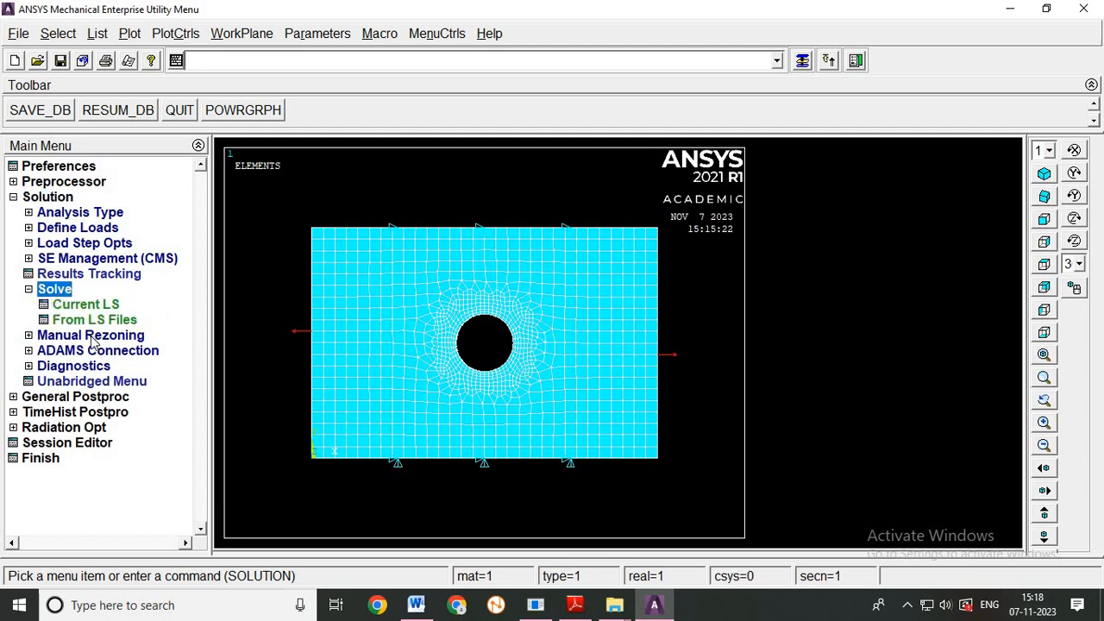
click(93, 307)
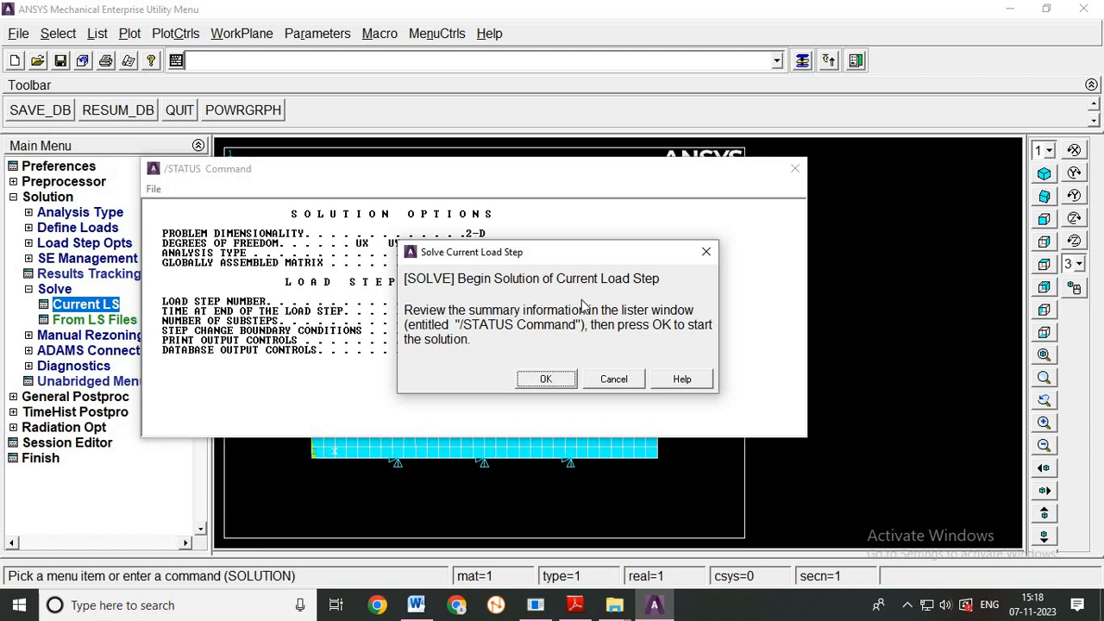
click(545, 380)
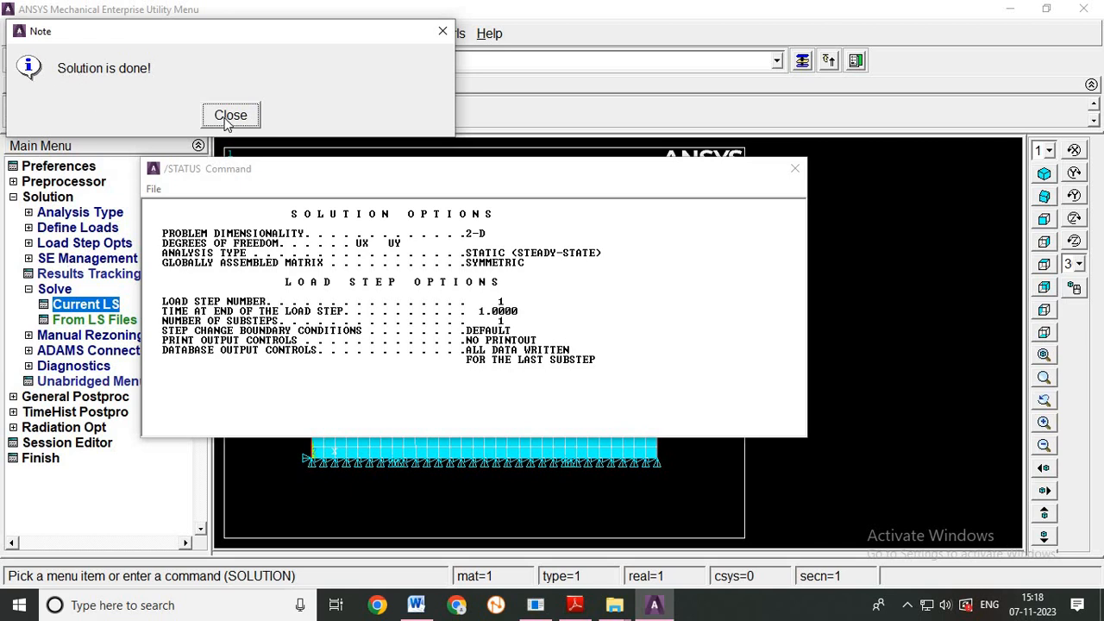
click(230, 116)
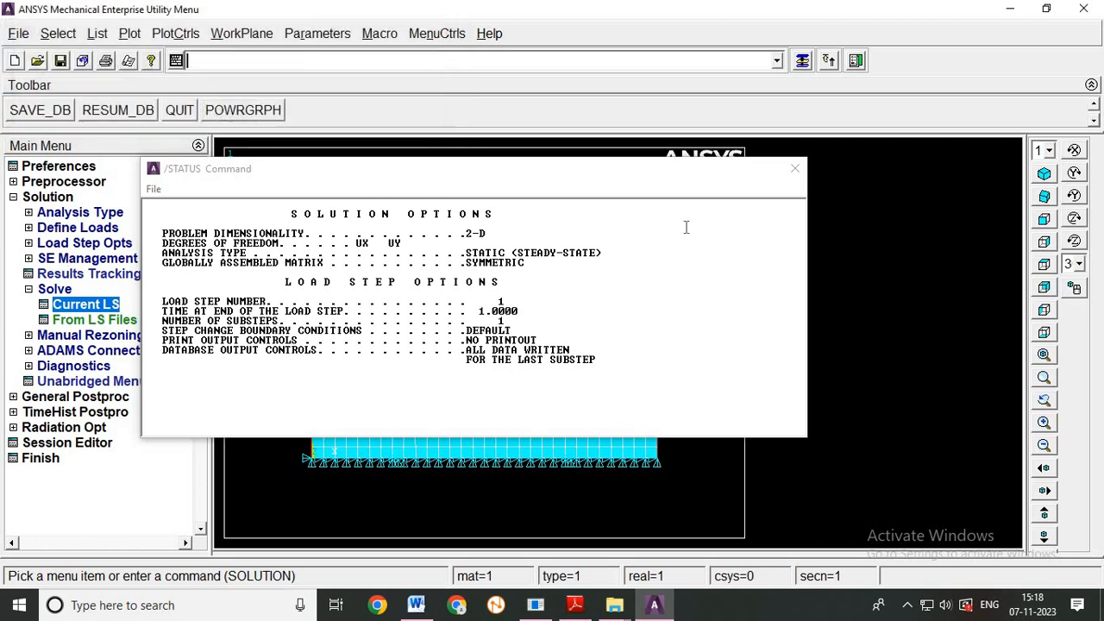
click(795, 168)
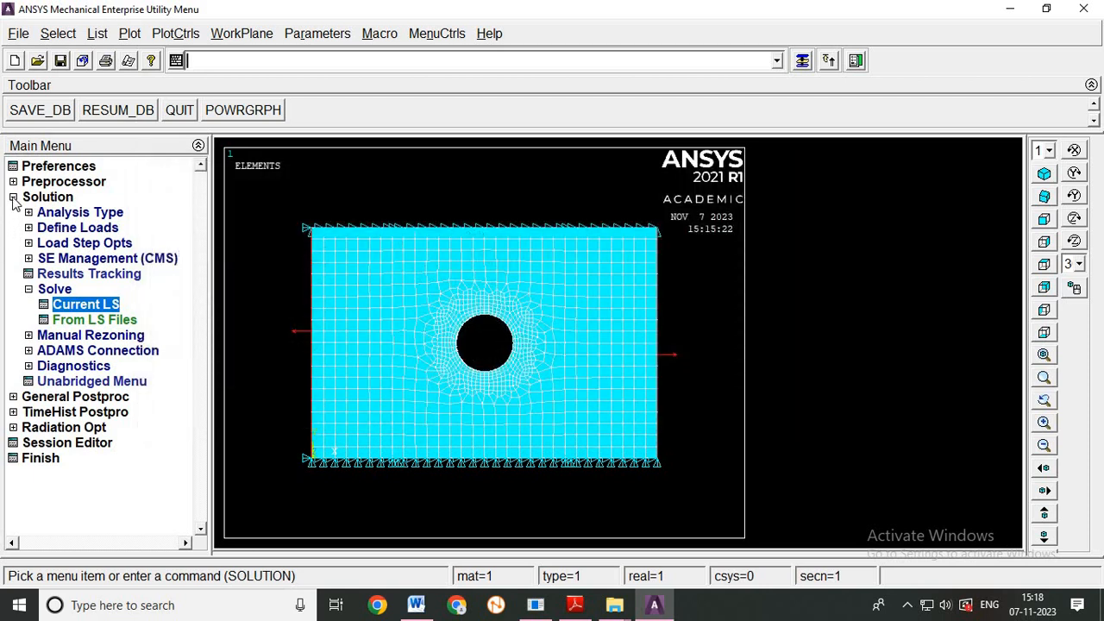
click(31, 199)
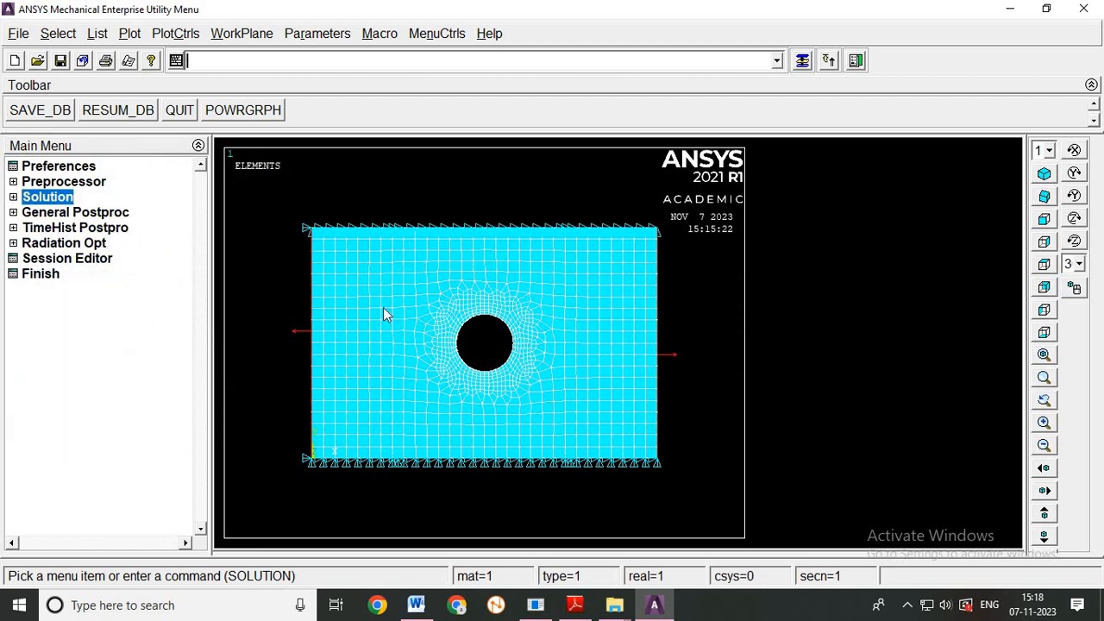
Read the first and last result sets of the solution into the general postprocessor
click(1045, 175)
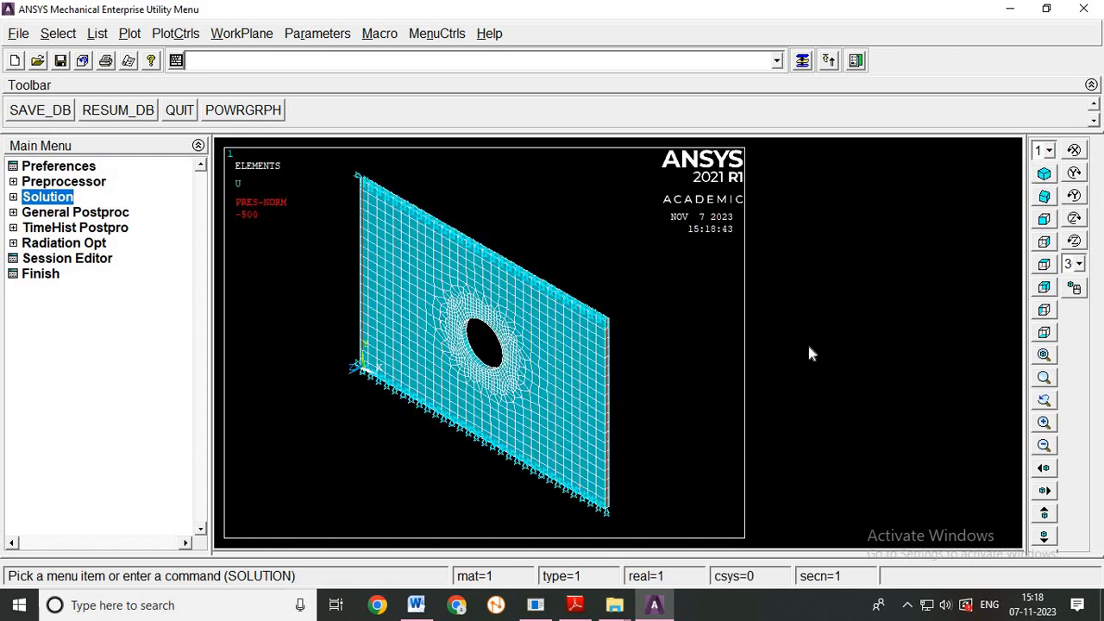
click(74, 213)
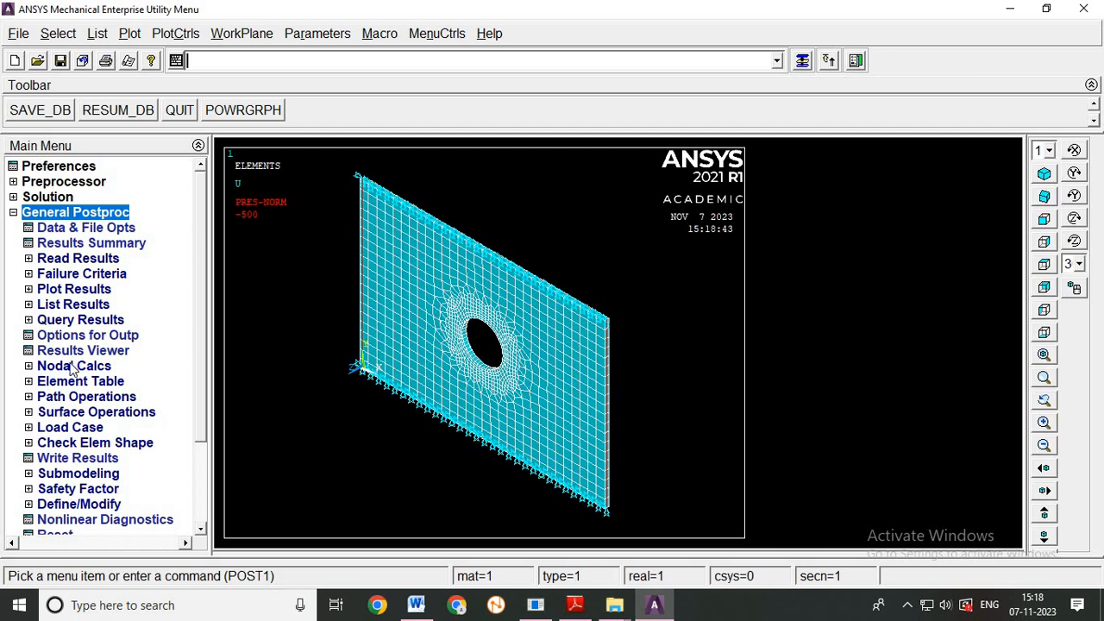
click(74, 261)
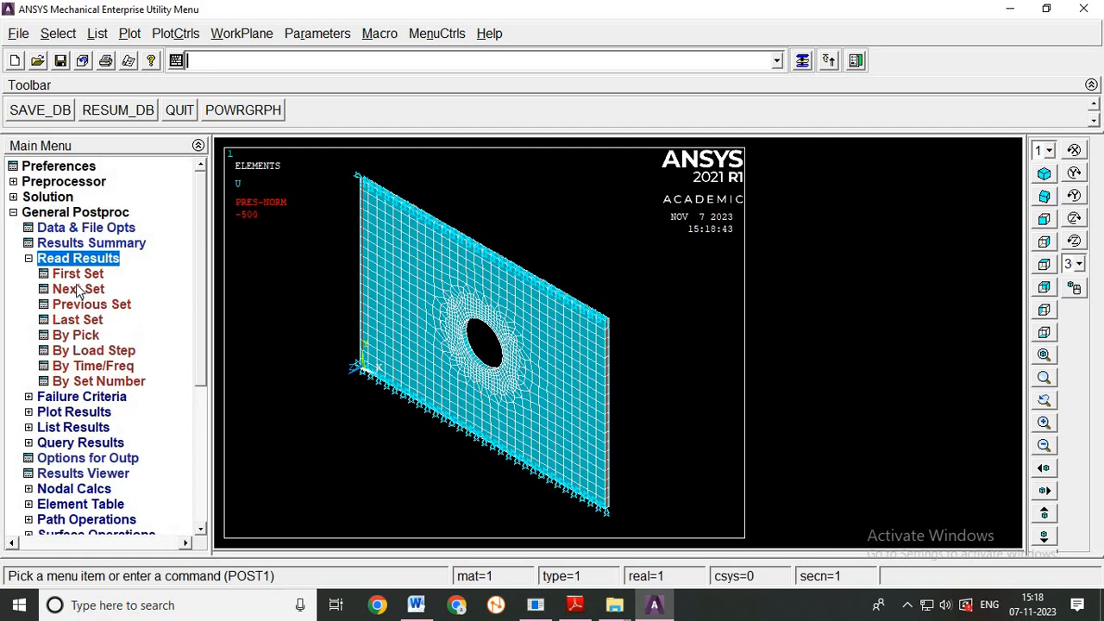
click(77, 274)
click(76, 320)
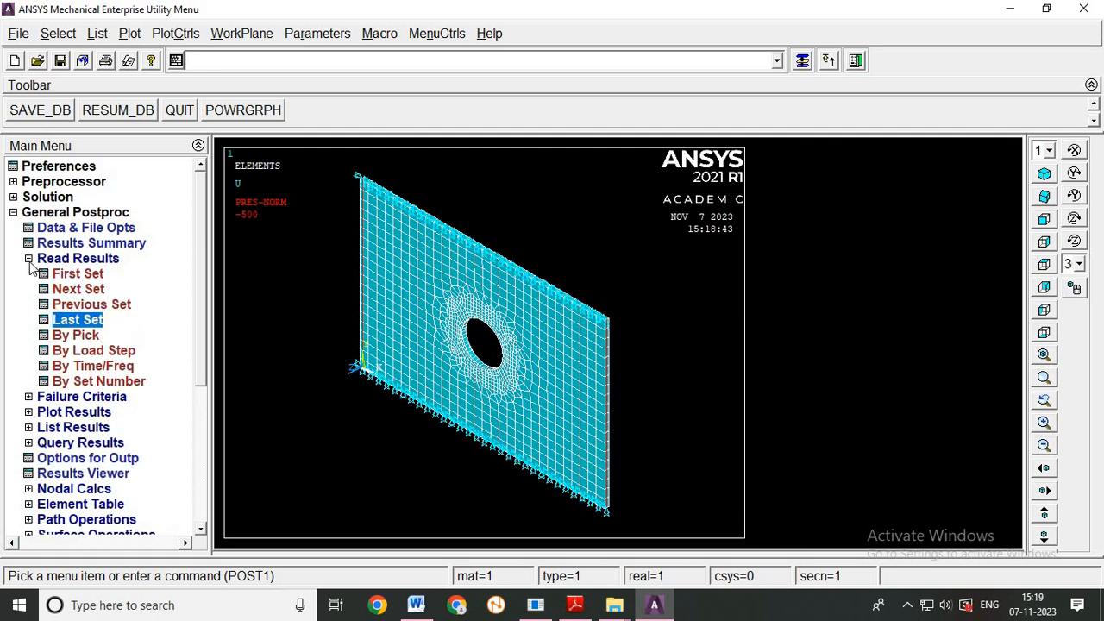
Plot the nodal solution contour of the X-component of displacement on the deformed shape only
click(29, 258)
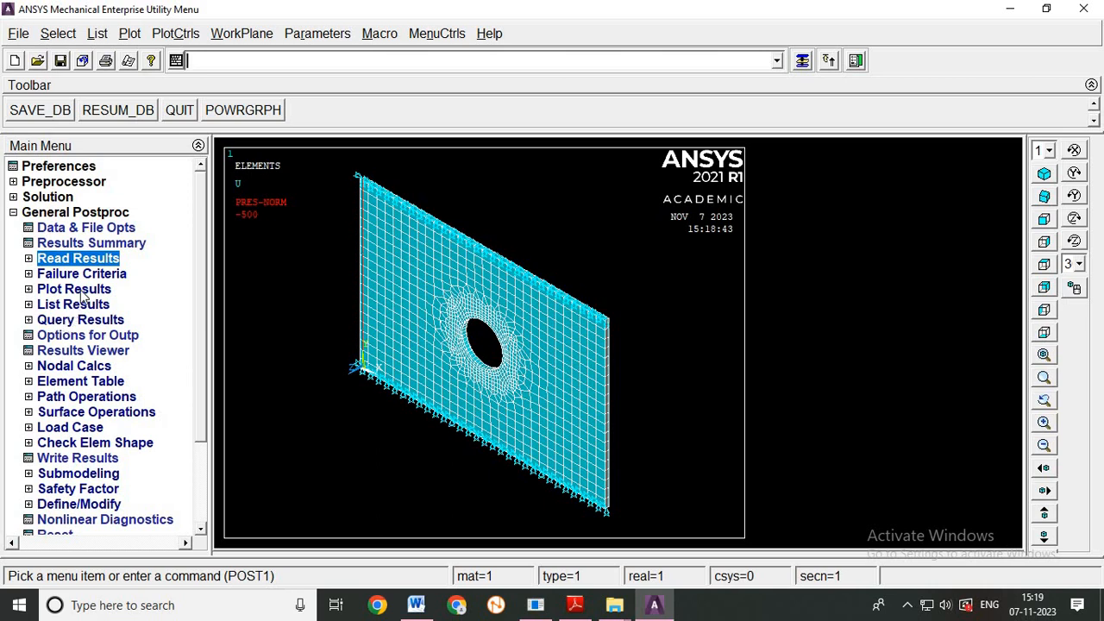
click(83, 293)
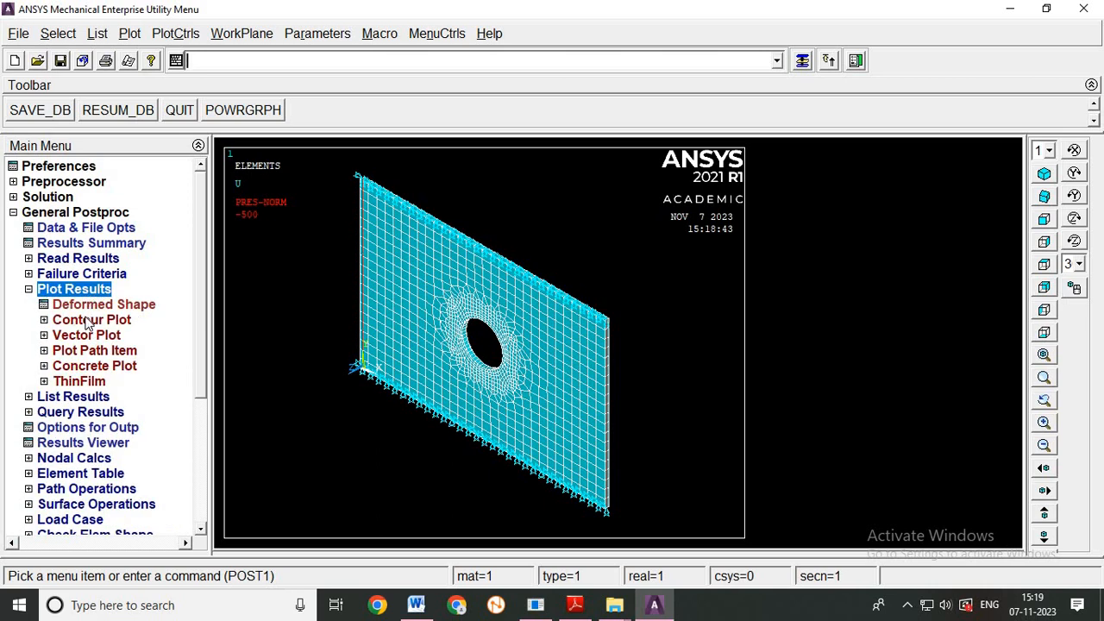
click(88, 321)
click(92, 337)
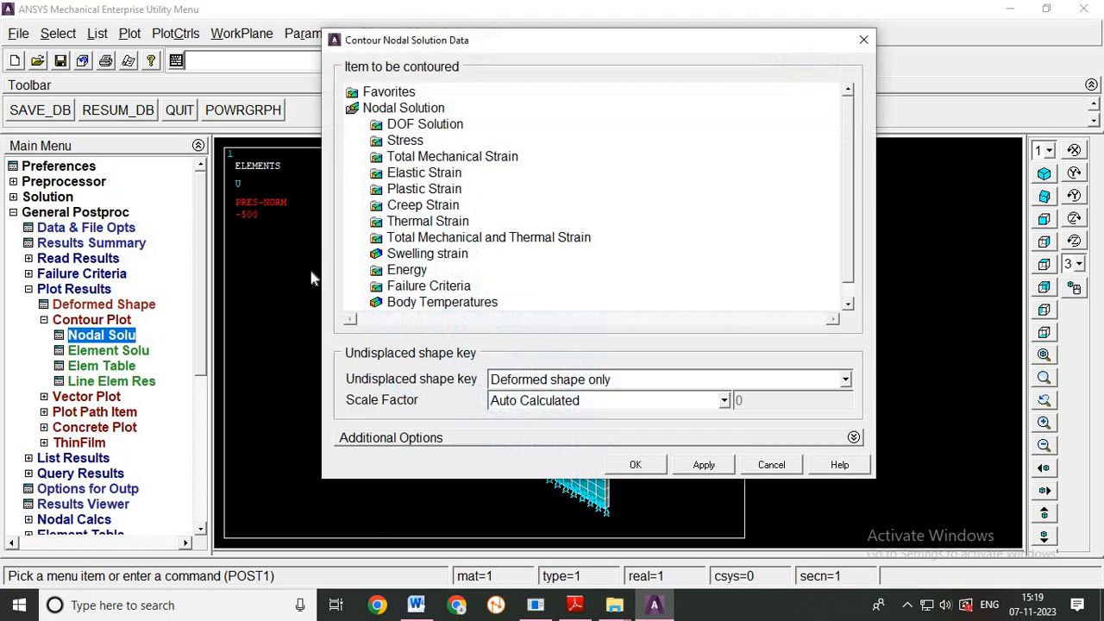
double_click(411, 126)
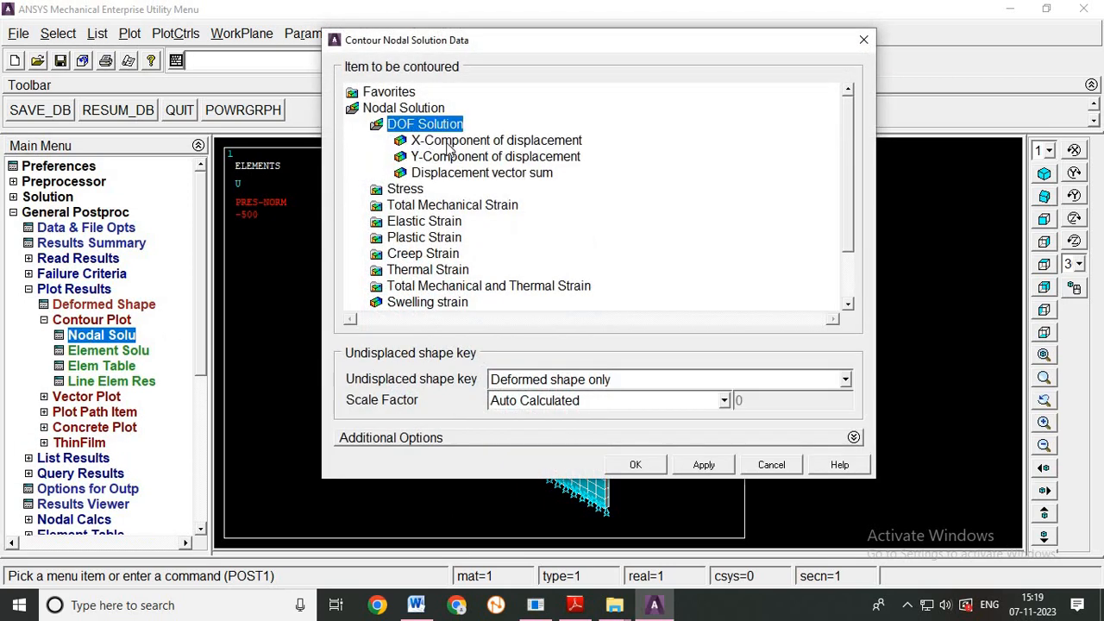
click(446, 142)
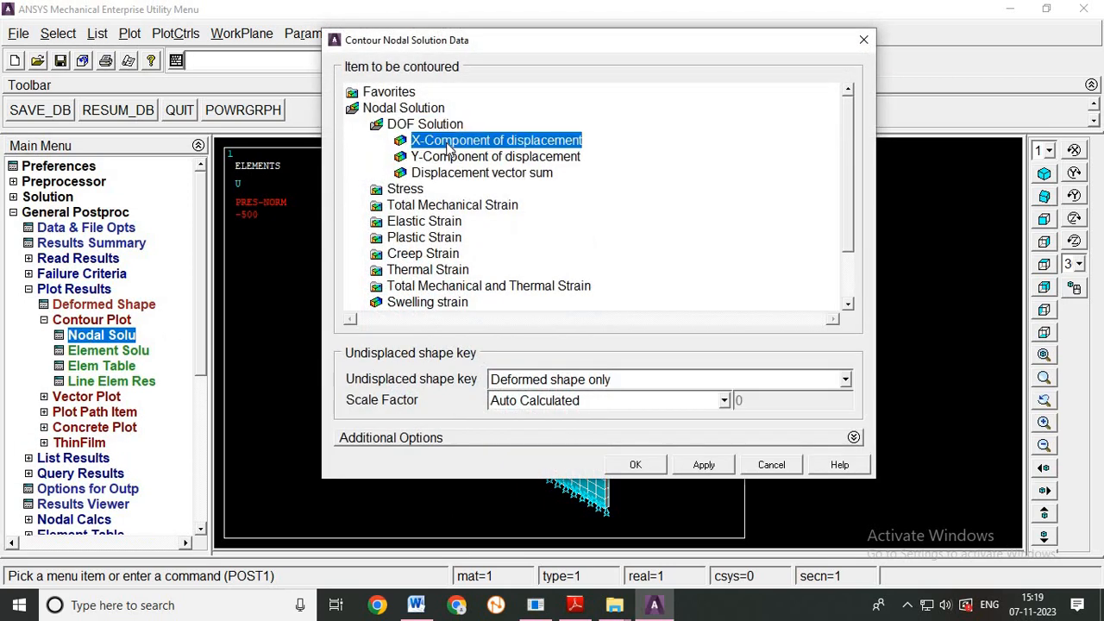
click(633, 465)
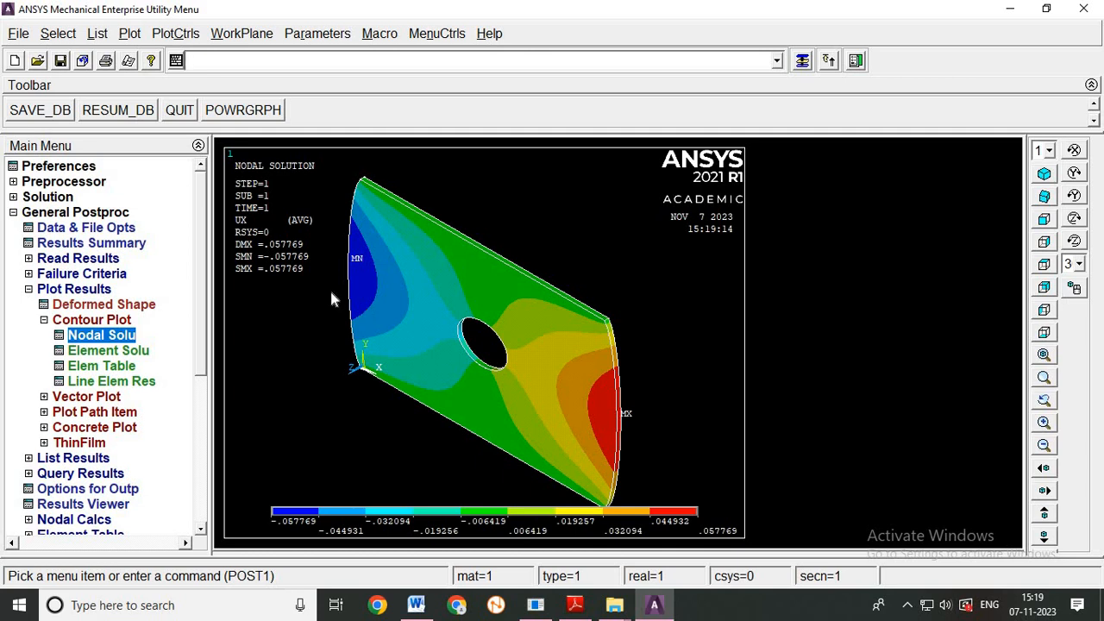
scroll(332, 293, down, 1)
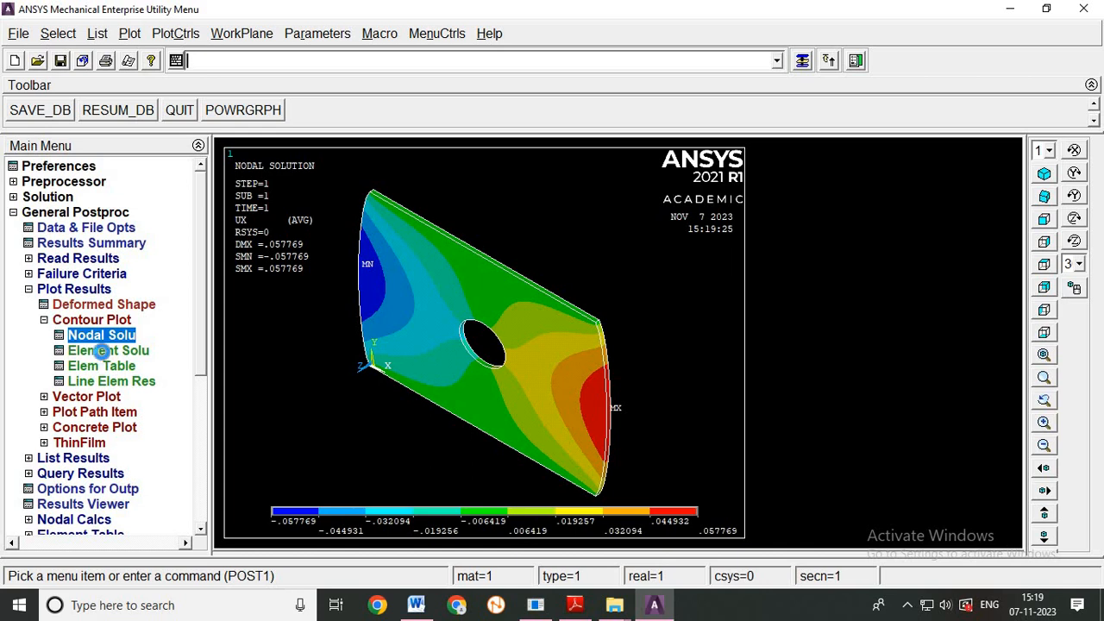
Plot the element solution contour of von Mises stress on the deformed shape only
click(104, 351)
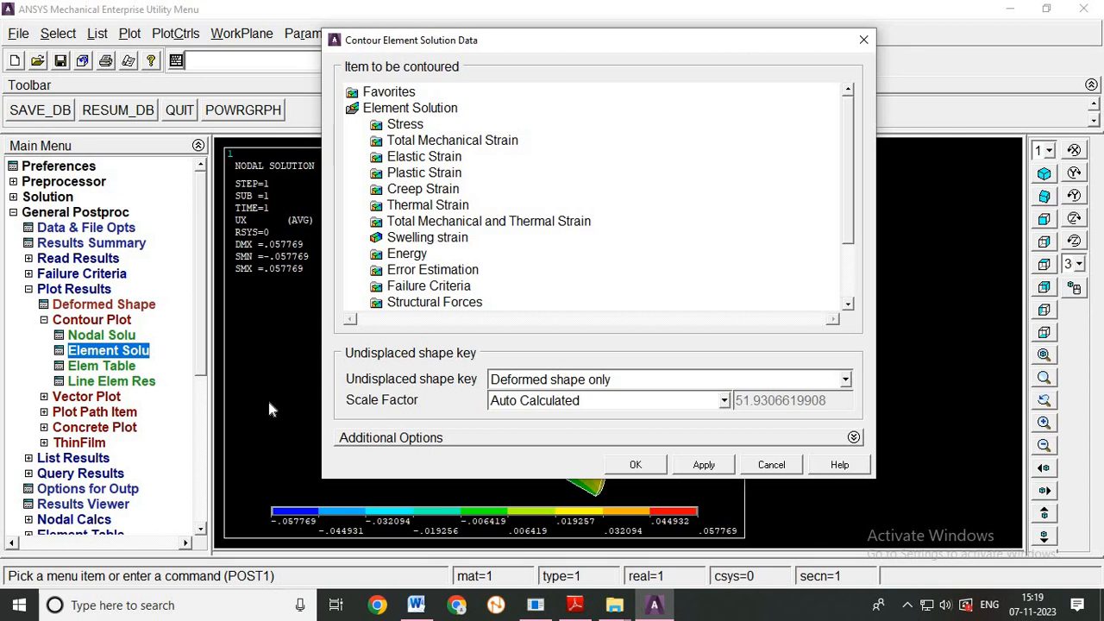
click(384, 128)
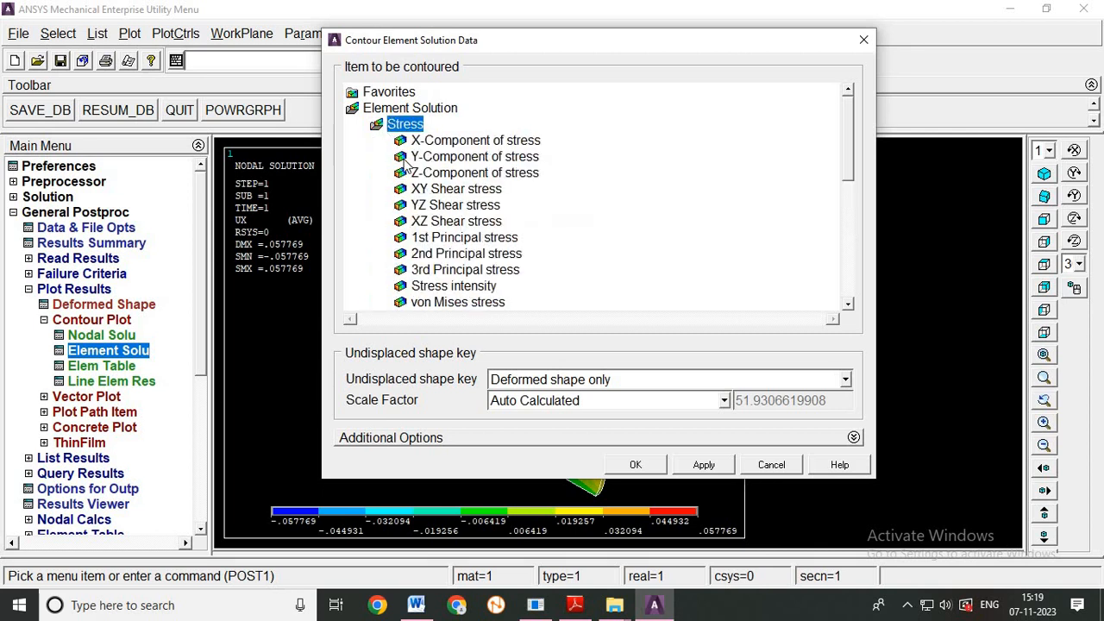
click(446, 302)
click(635, 465)
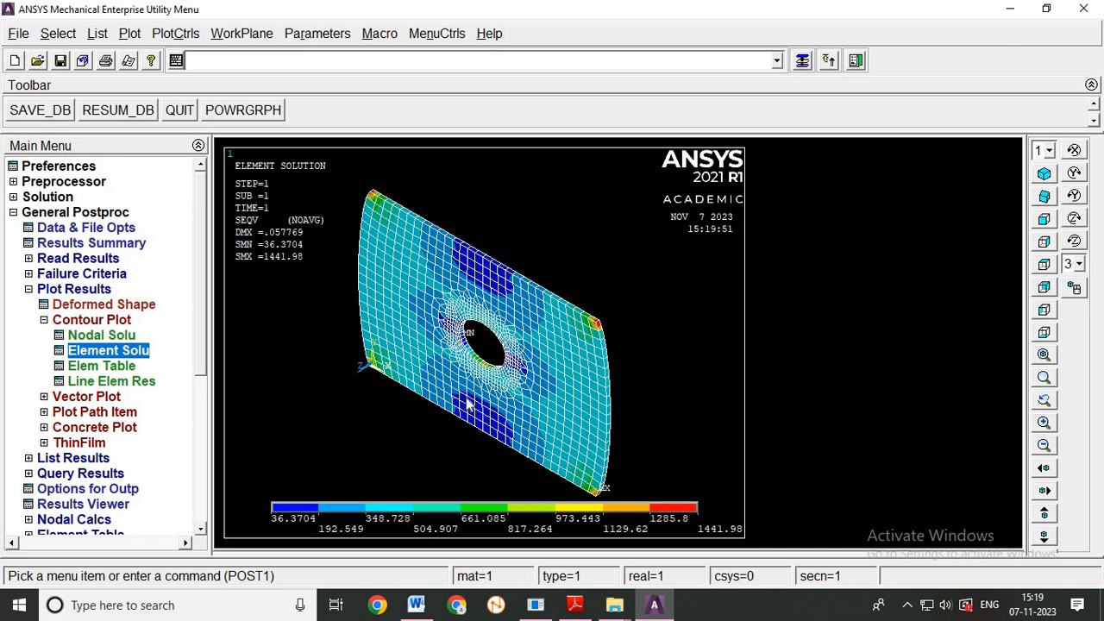
click(44, 321)
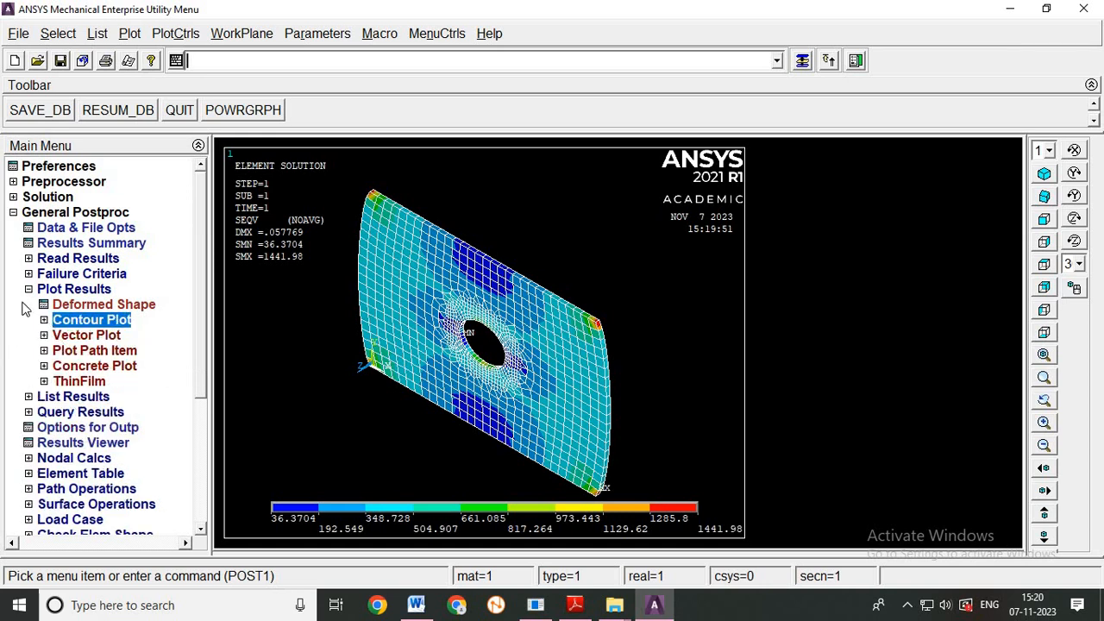
click(28, 290)
List the nodal solution for the X-component of displacement
click(28, 305)
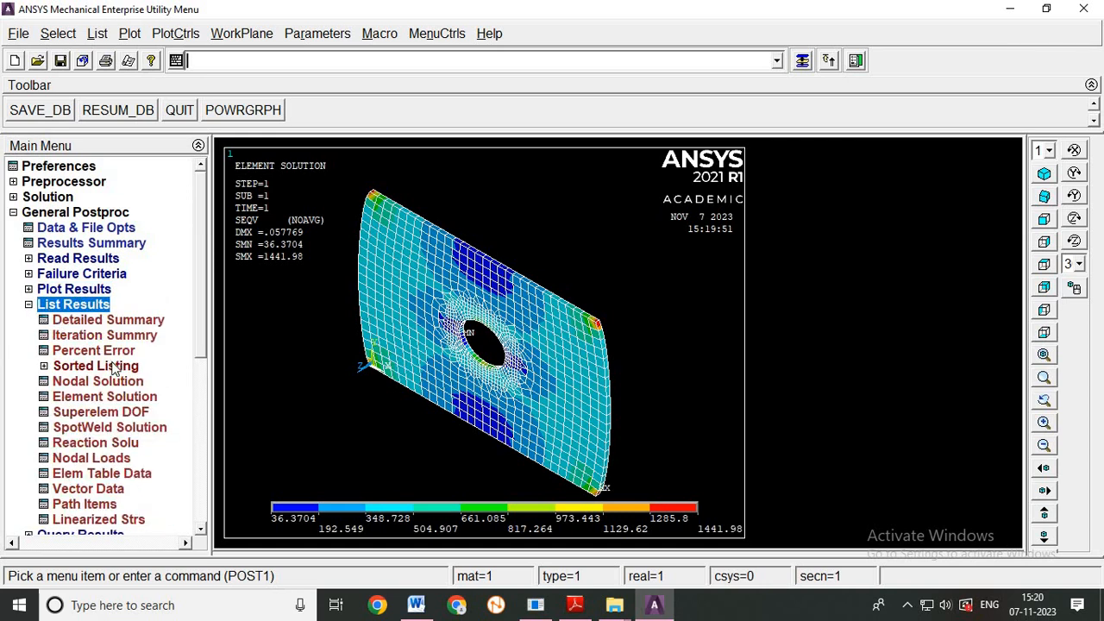
click(93, 382)
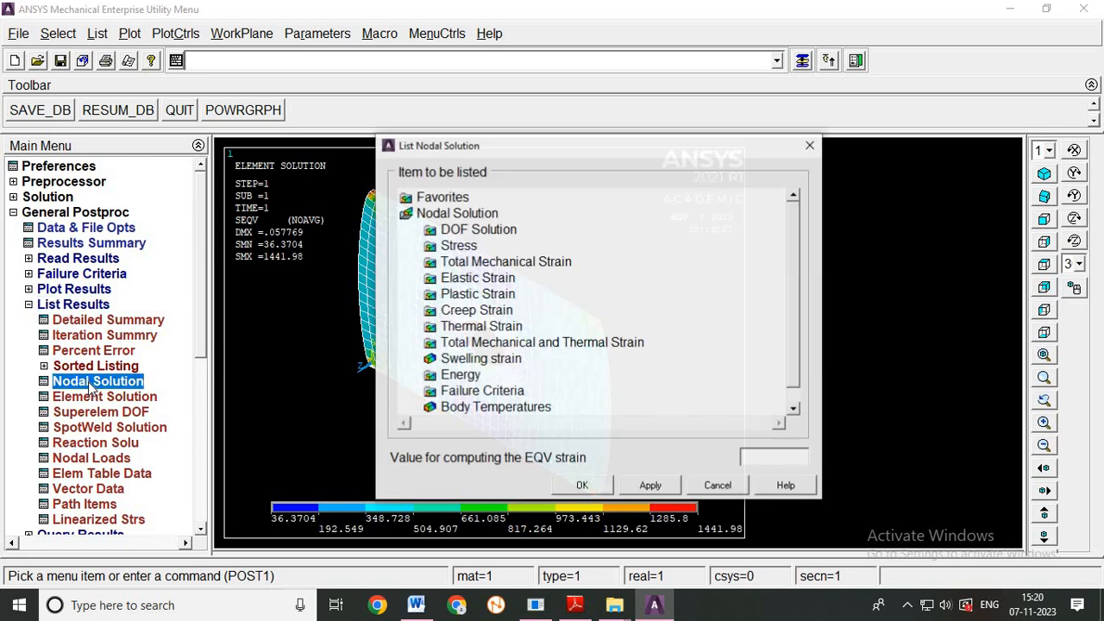
click(429, 230)
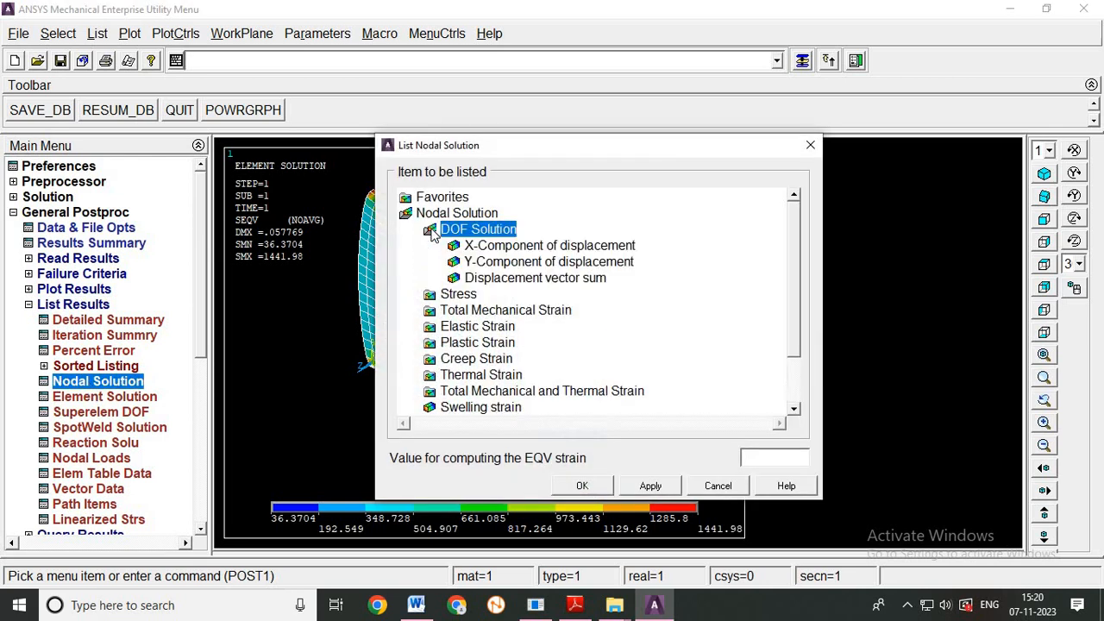
click(477, 246)
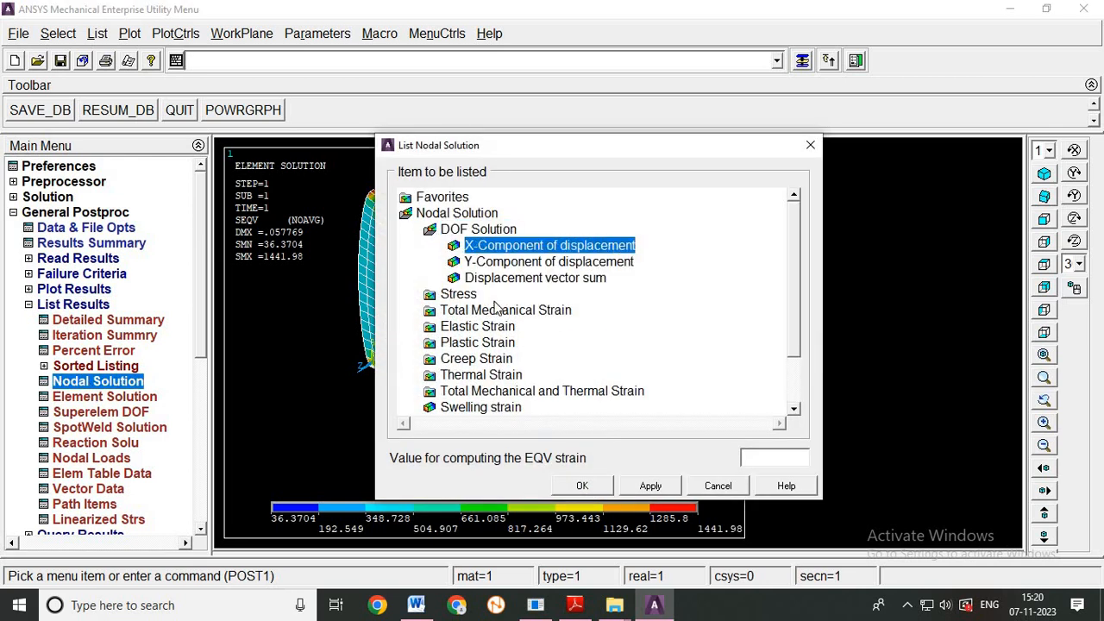
click(582, 486)
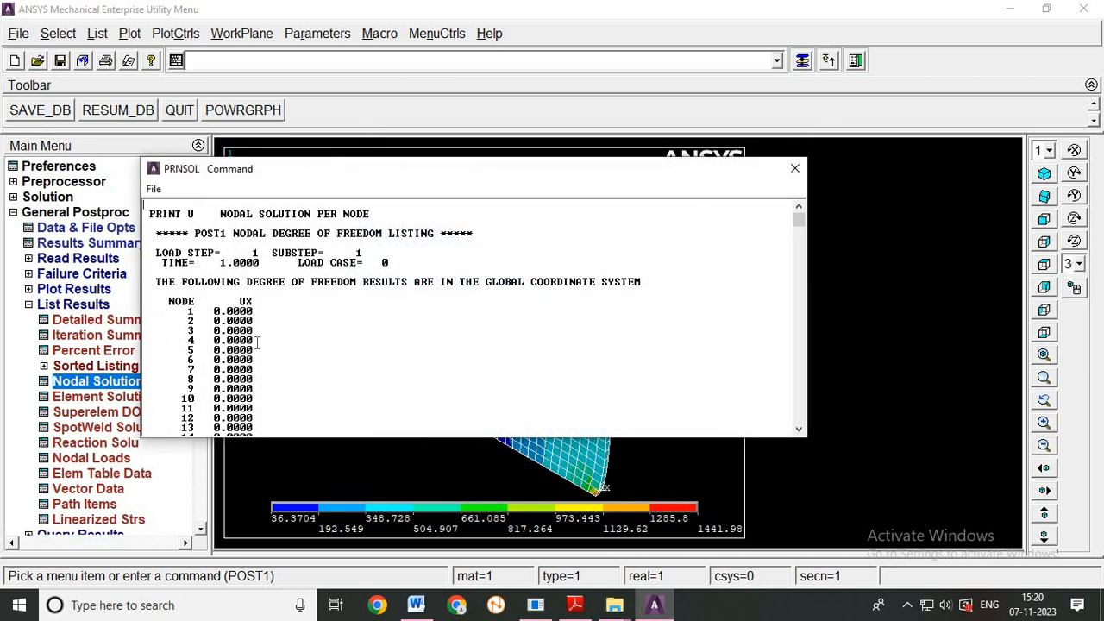
Examine the displacement listing down to its maximum absolute value and corresponding node, and close the listing
scroll(256, 343, down, 6)
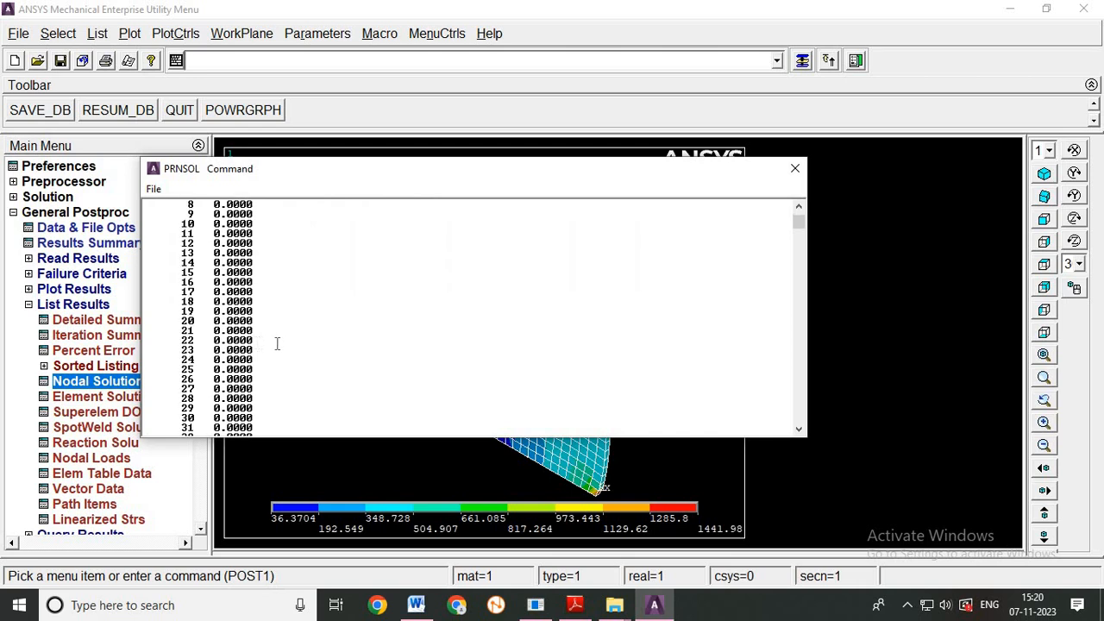
drag(798, 226, 792, 425)
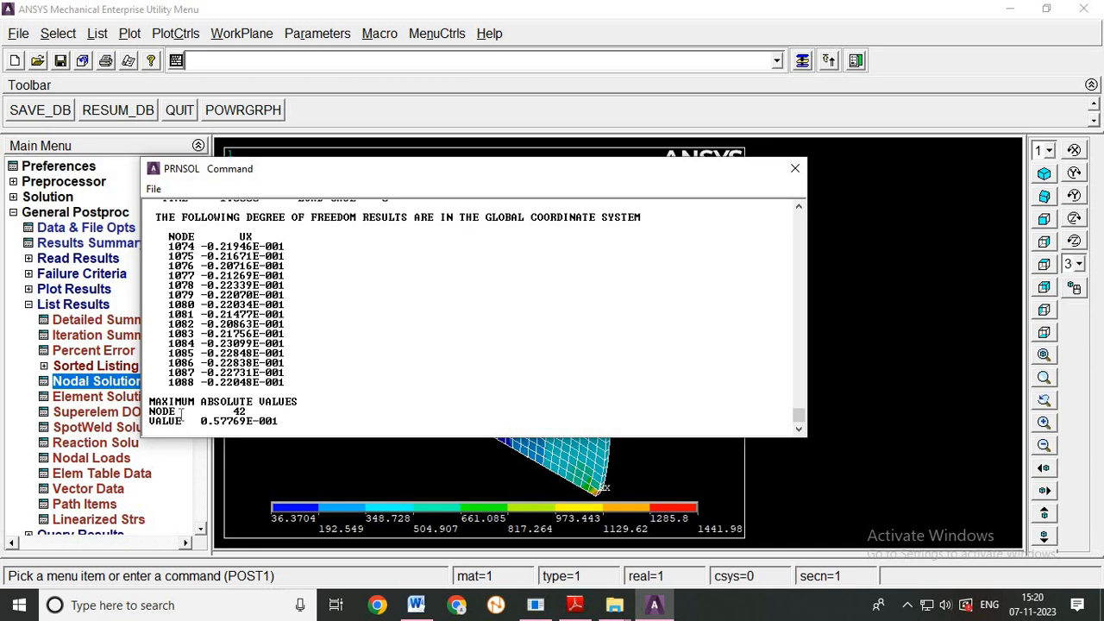
double_click(243, 413)
drag(197, 423, 309, 418)
click(311, 416)
scroll(259, 412, up, 2)
scroll(250, 405, up, 1)
scroll(230, 363, down, 3)
click(795, 168)
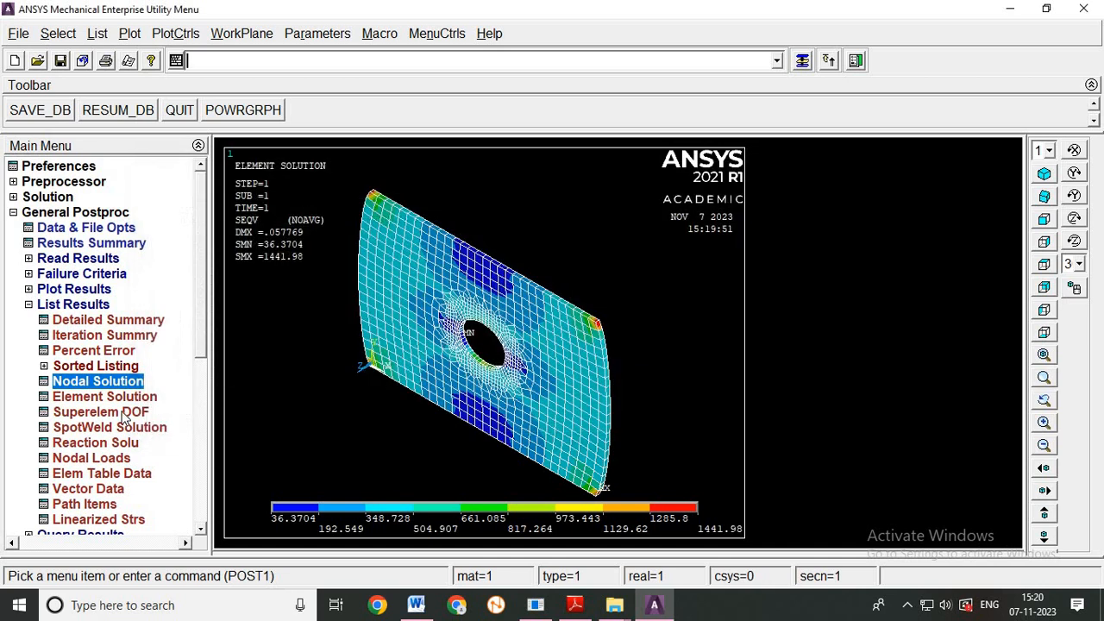
List the element solution for von Mises stress, look through the stresses per element and close the listing
click(97, 397)
click(457, 230)
click(488, 408)
click(583, 486)
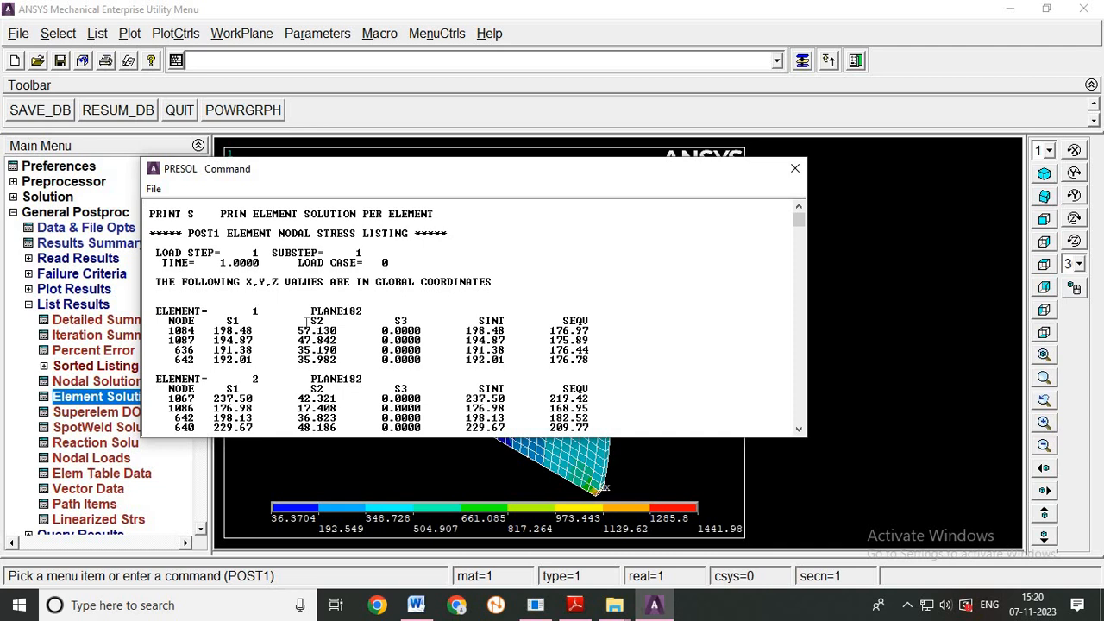
scroll(306, 325, down, 5)
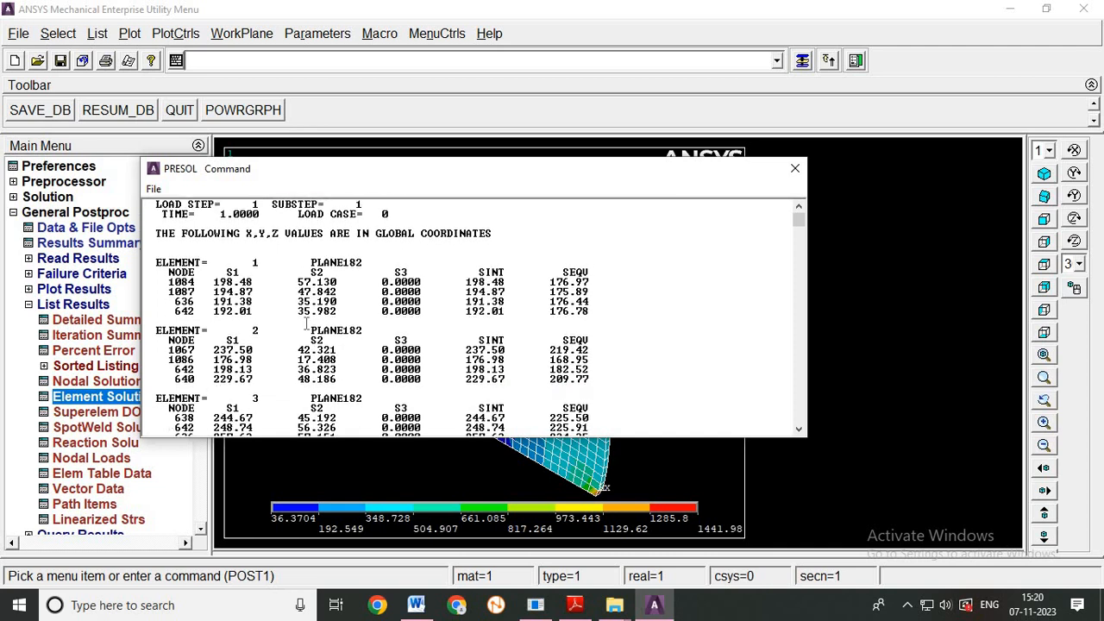
click(153, 189)
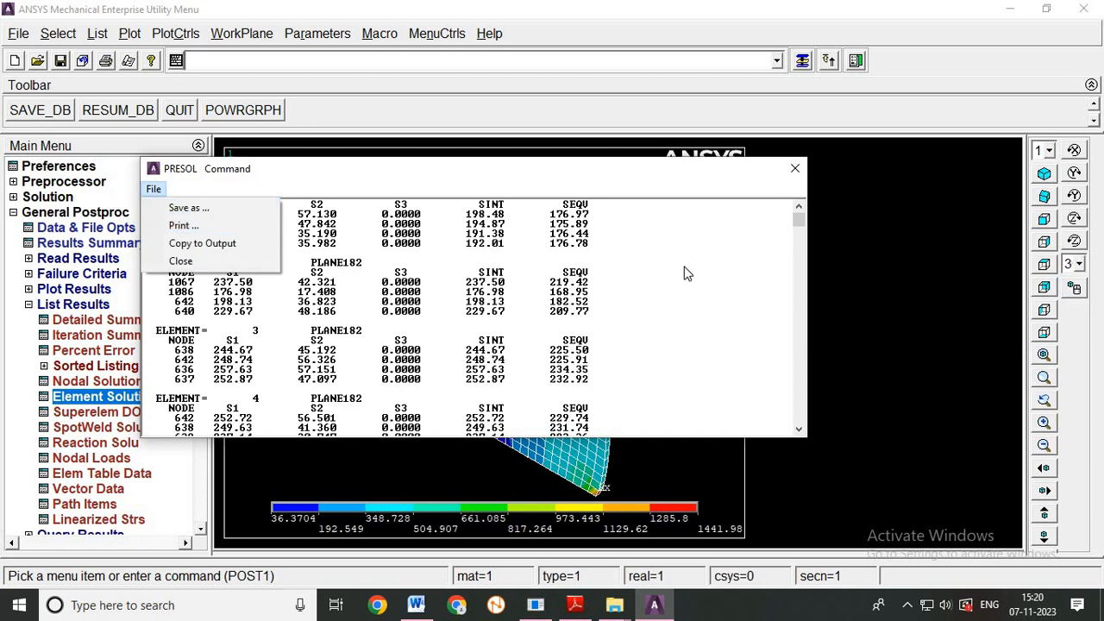
click(757, 207)
click(795, 169)
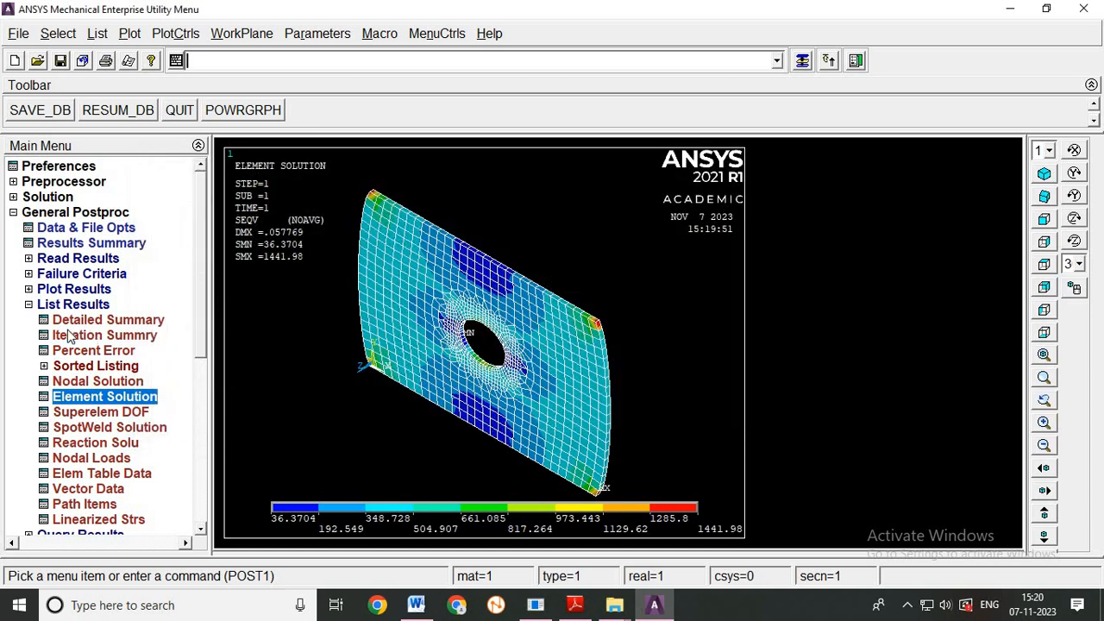
click(40, 307)
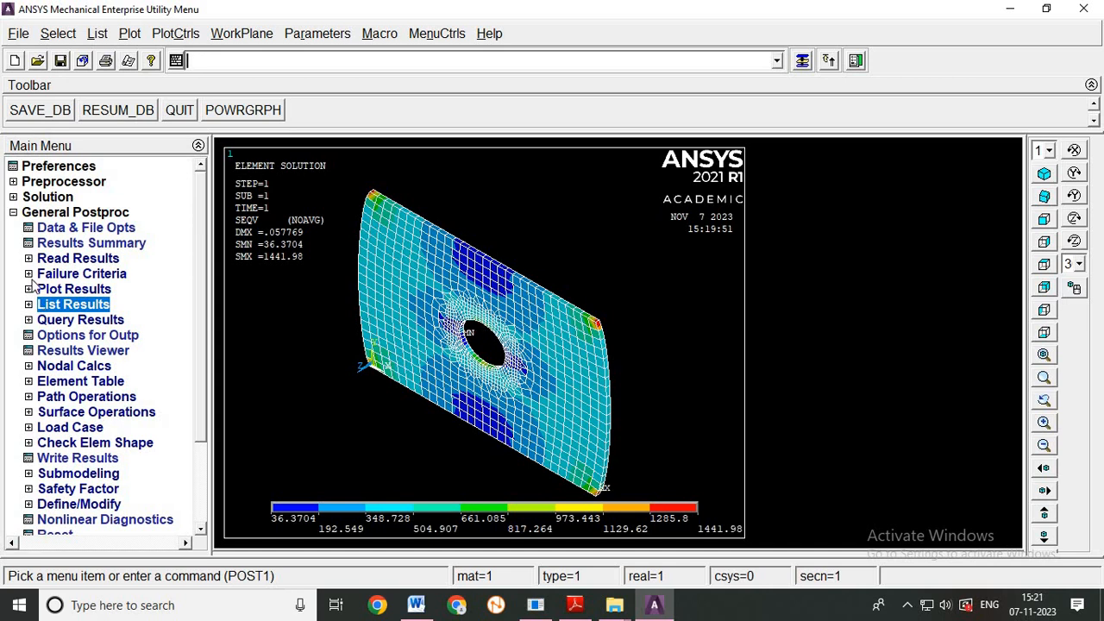
Animate the plate's deformed shape together with the undeformed shape, and close the animation controller when finished
click(177, 33)
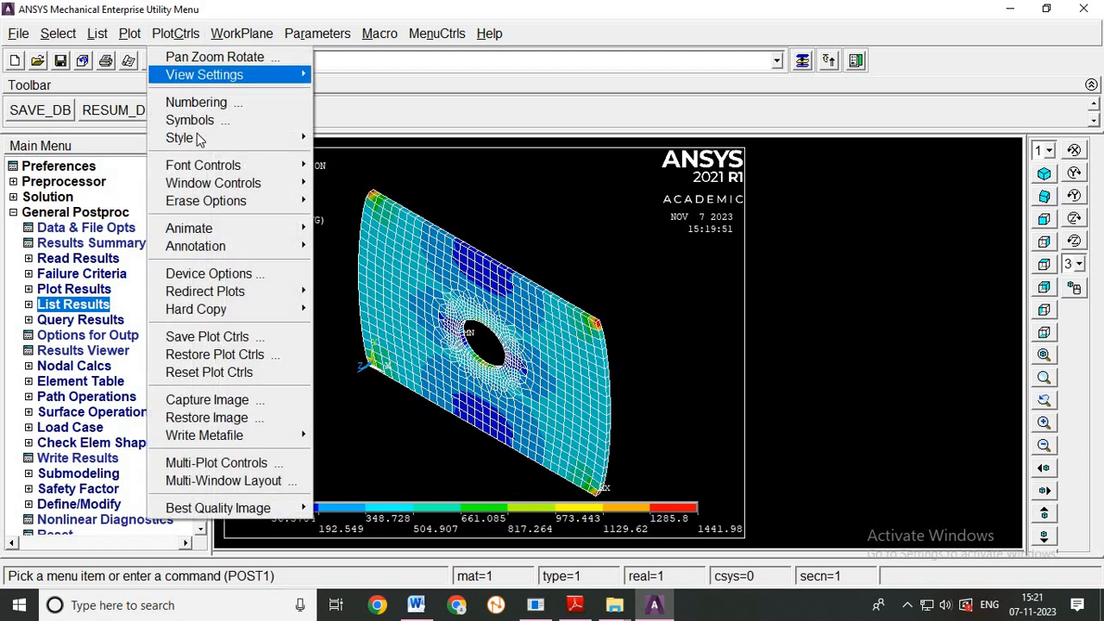
mouse_move(220, 231)
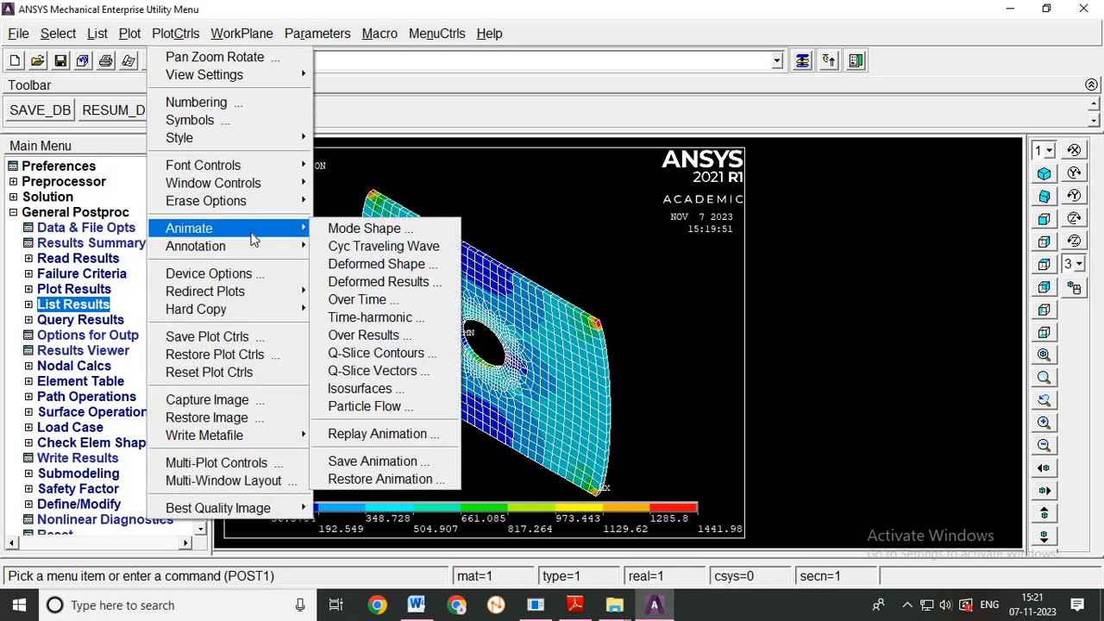
click(372, 265)
click(641, 323)
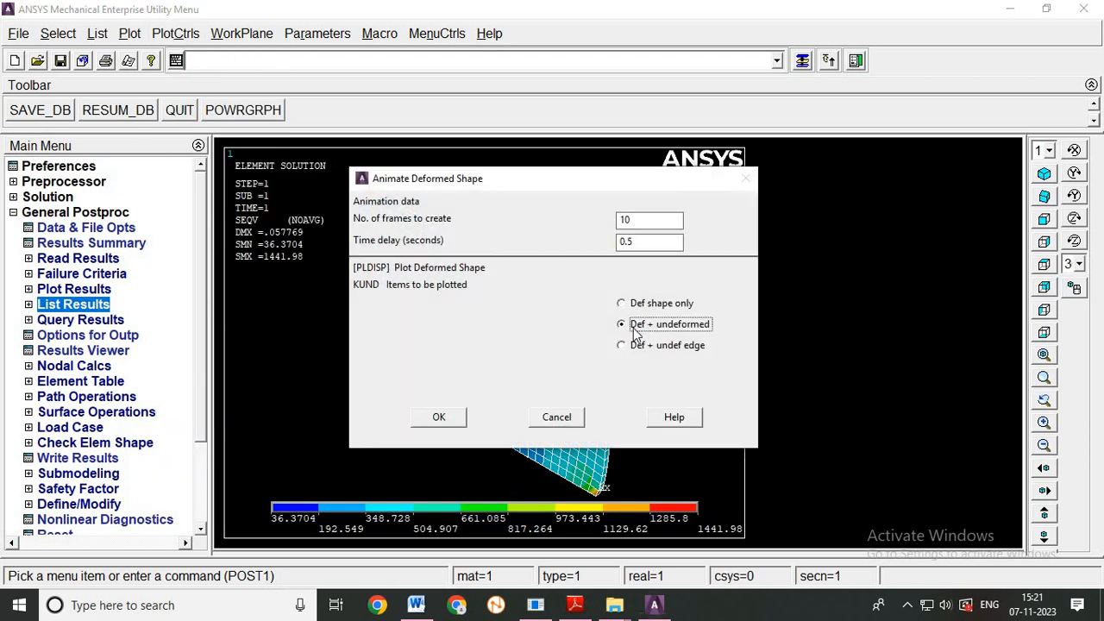
click(442, 418)
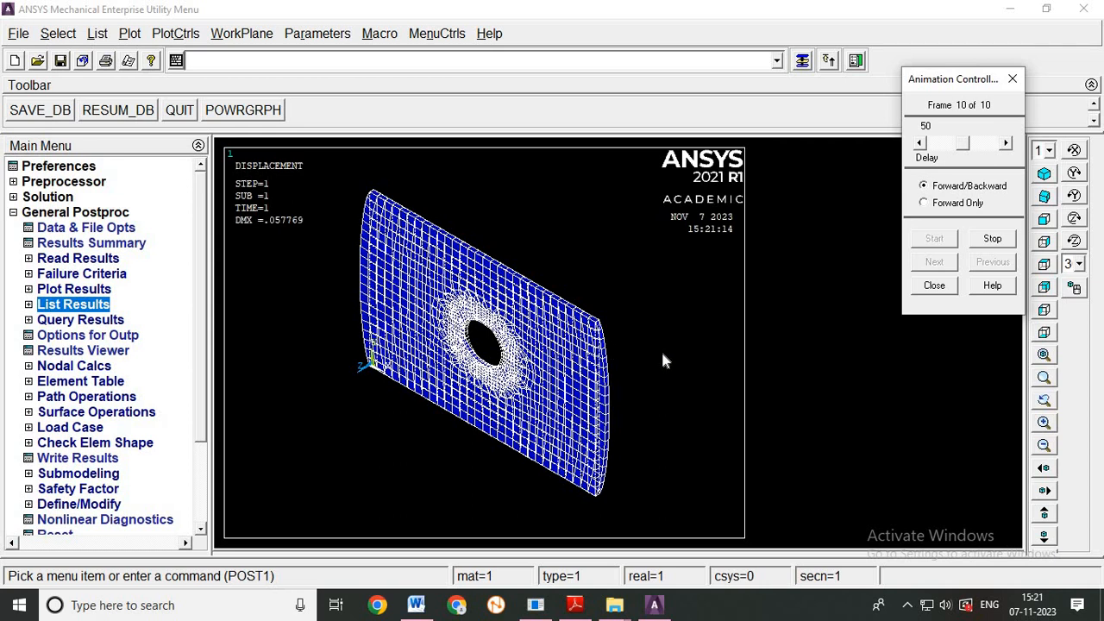
click(934, 287)
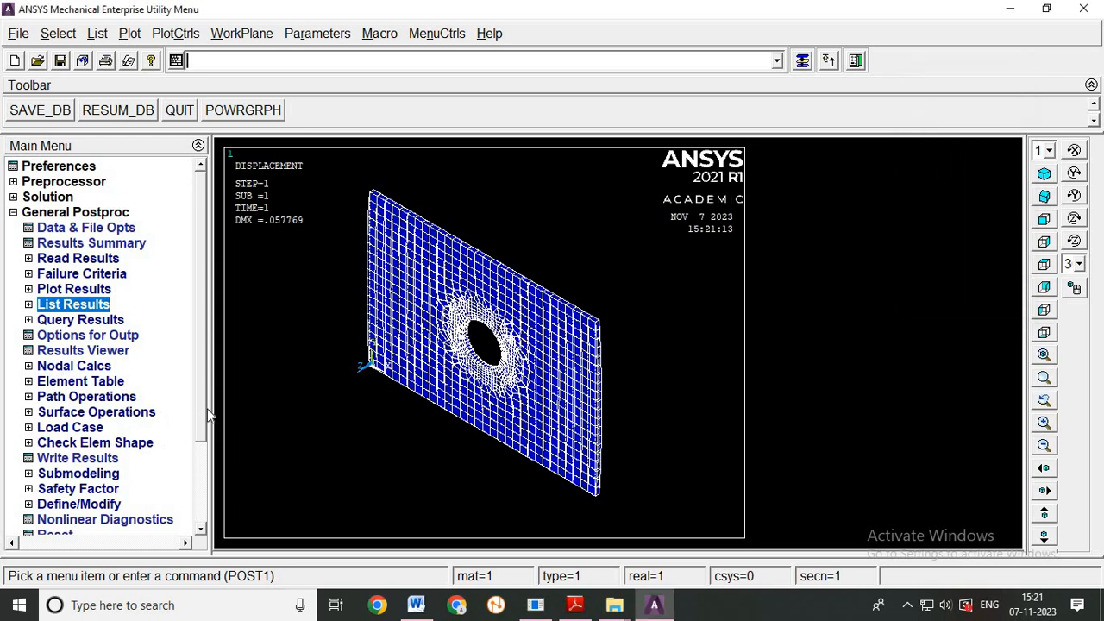
Reverse the graphics colors so the plot is shown on a white background
mouse_move(202, 420)
mouse_down()
mouse_move(198, 505)
mouse_move(201, 410)
mouse_up()
click(176, 34)
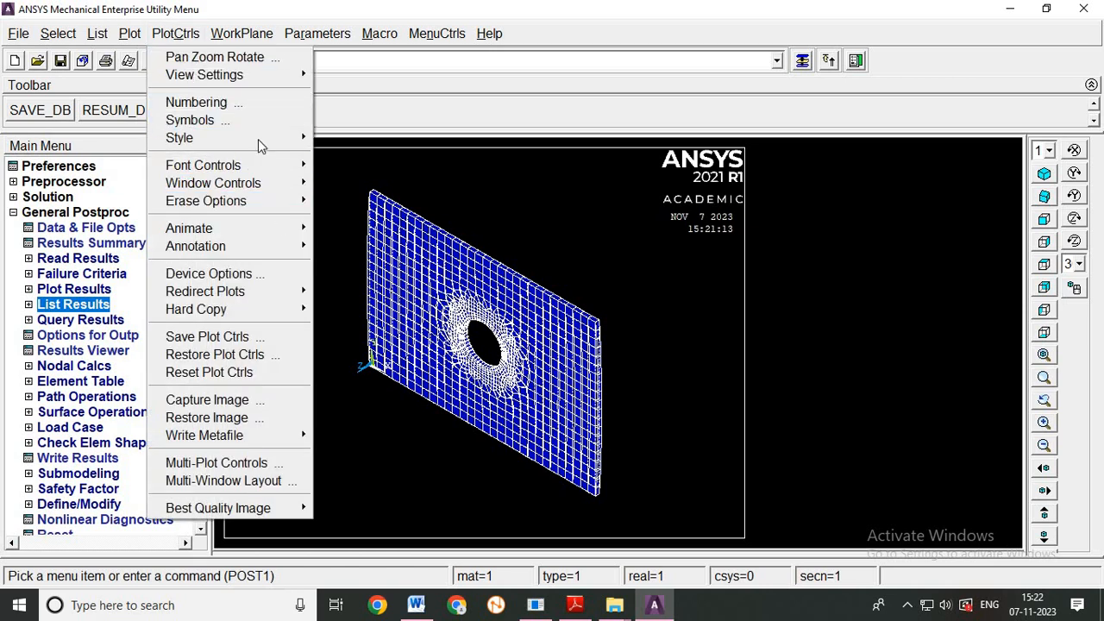
mouse_move(268, 140)
mouse_move(423, 236)
click(557, 326)
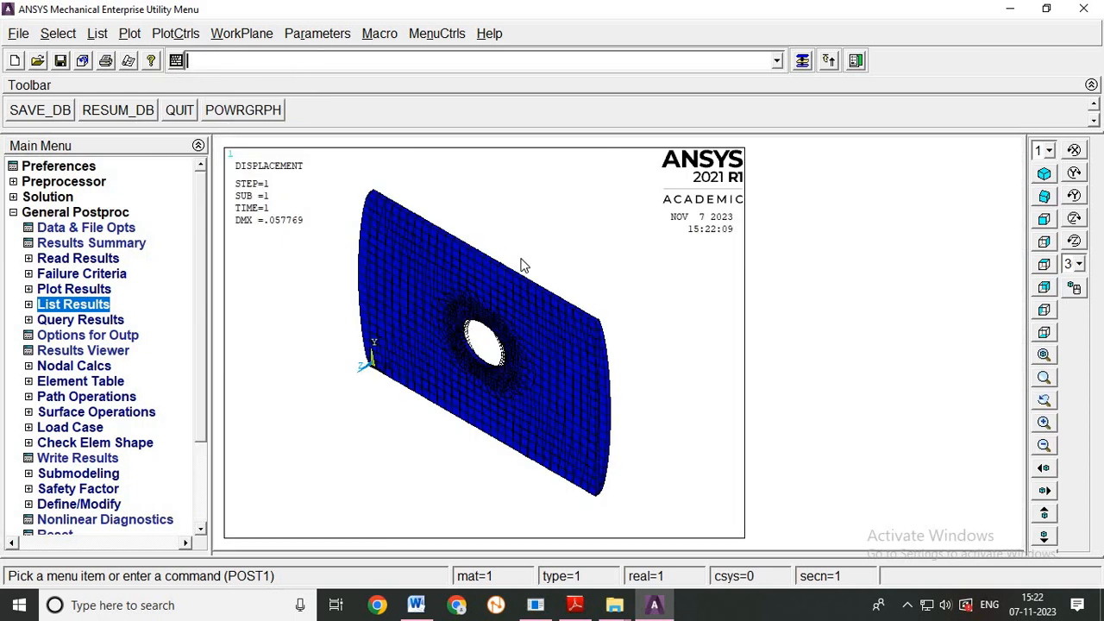
Plot the nodal X-component of displacement contour again on the white background
click(65, 292)
click(83, 320)
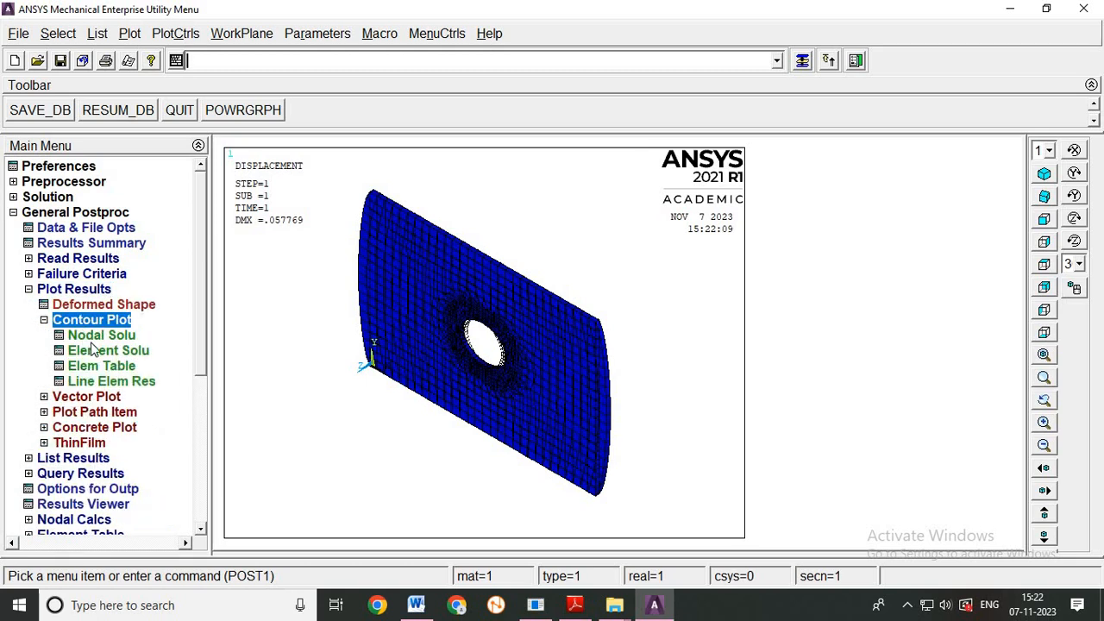
click(101, 336)
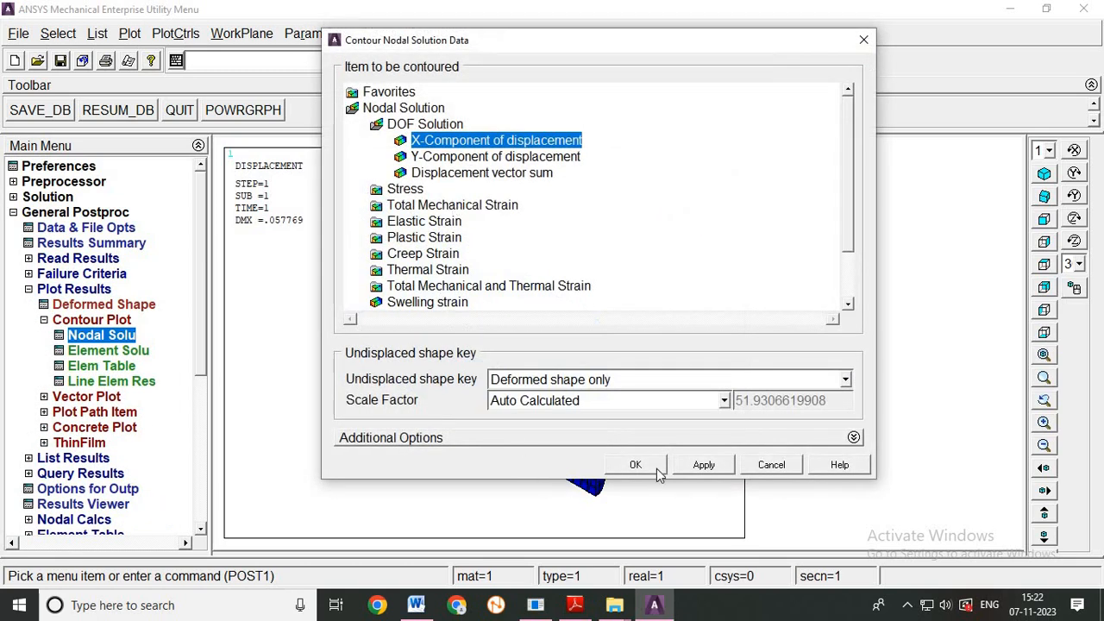
click(636, 465)
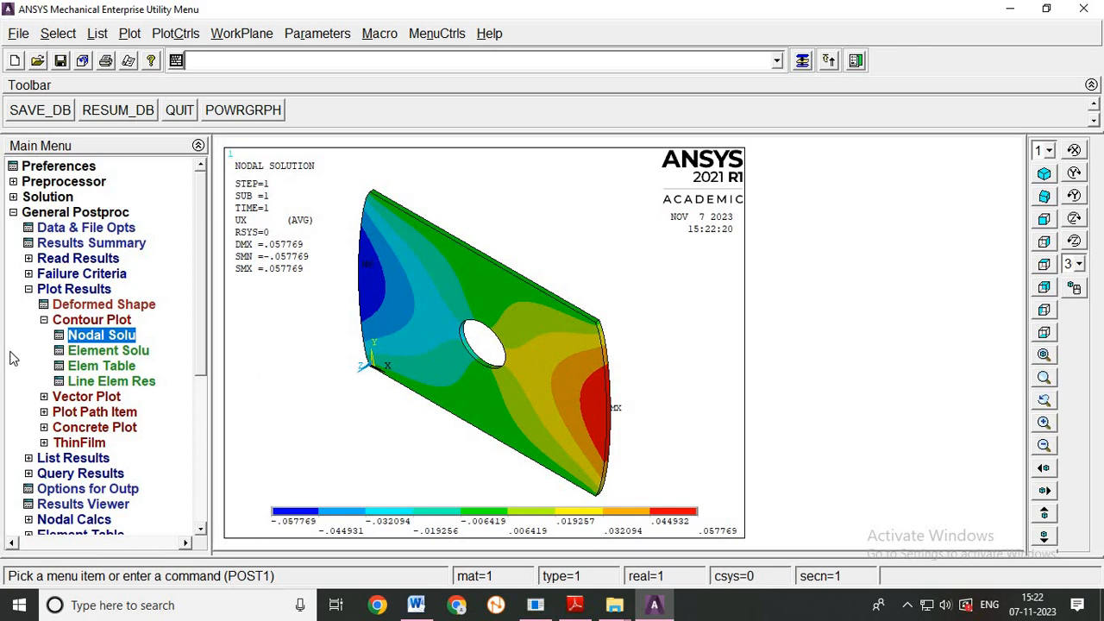
click(44, 320)
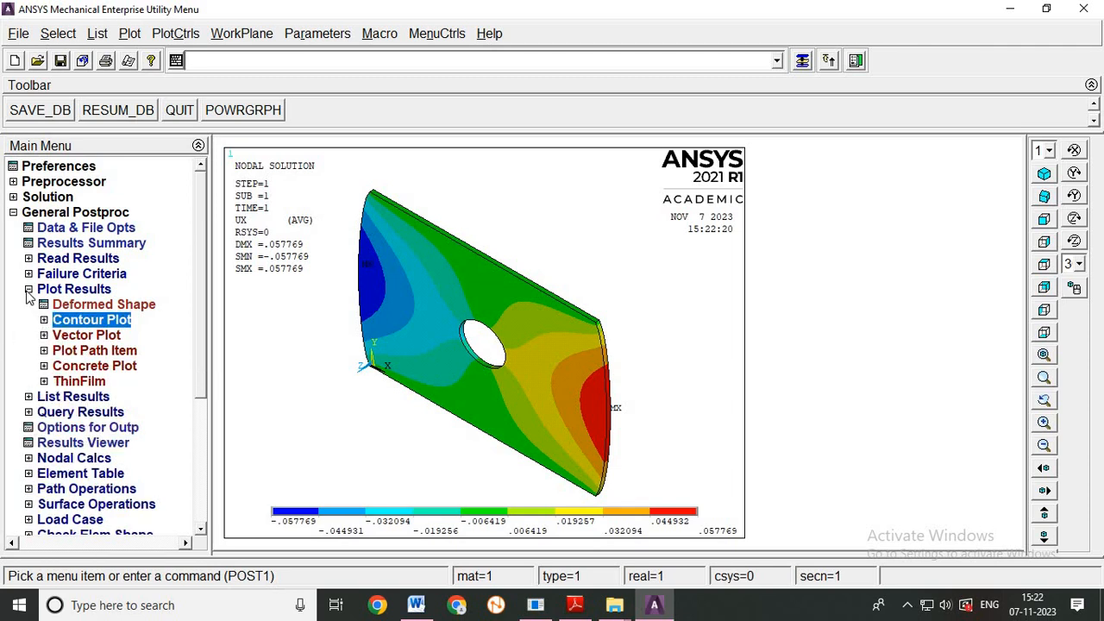
Switch to the Word document and review the problem statement and the sketch of the plate with the circular hole
click(28, 289)
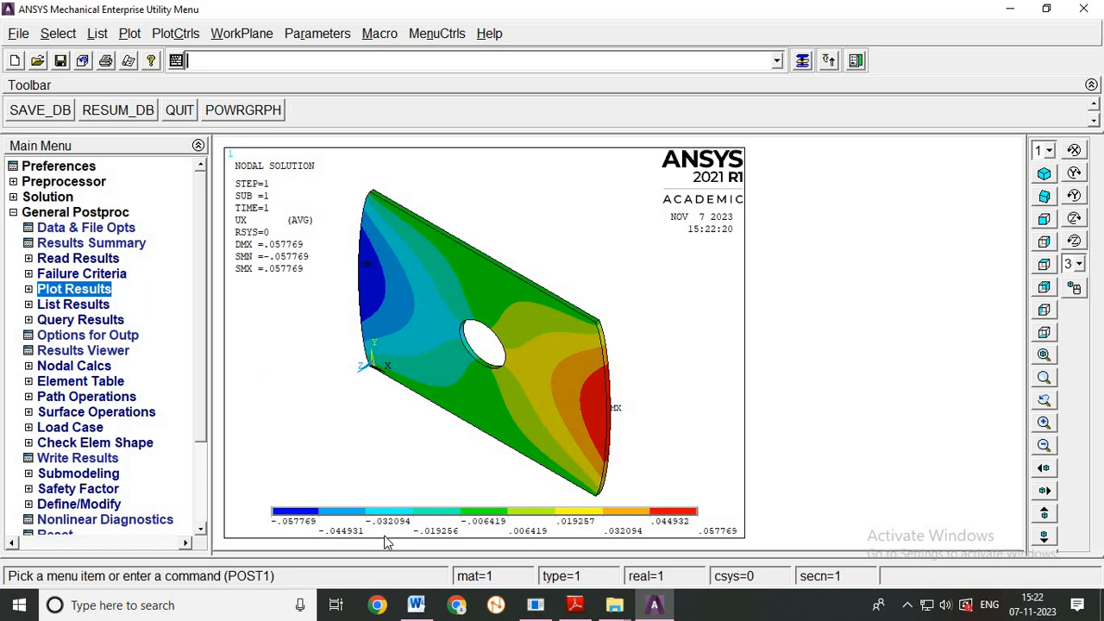
click(416, 605)
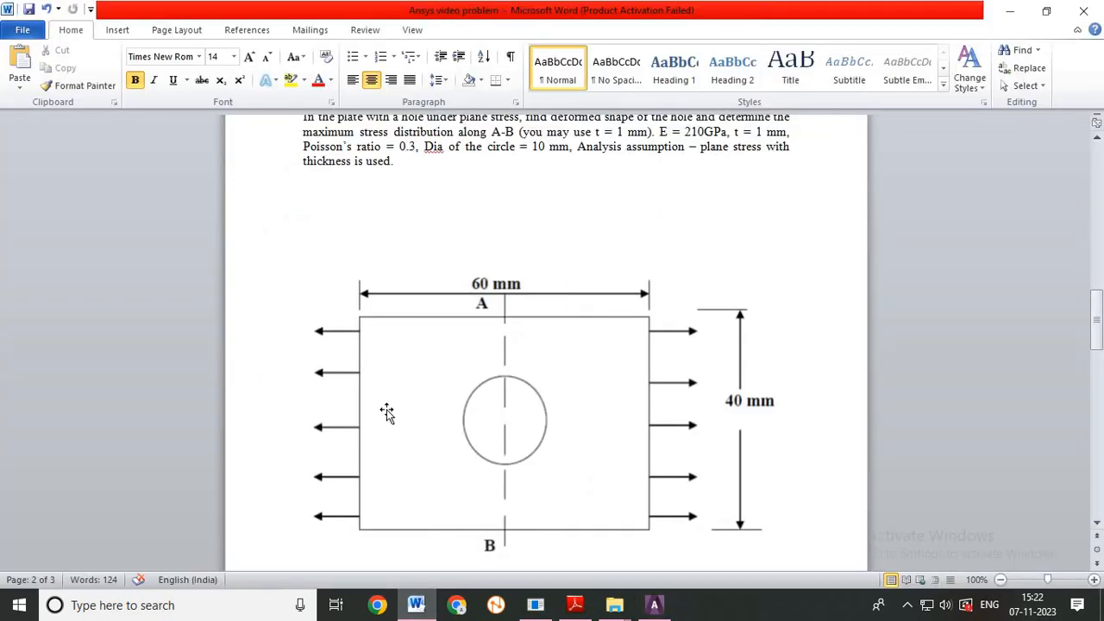
scroll(386, 414, up, 1)
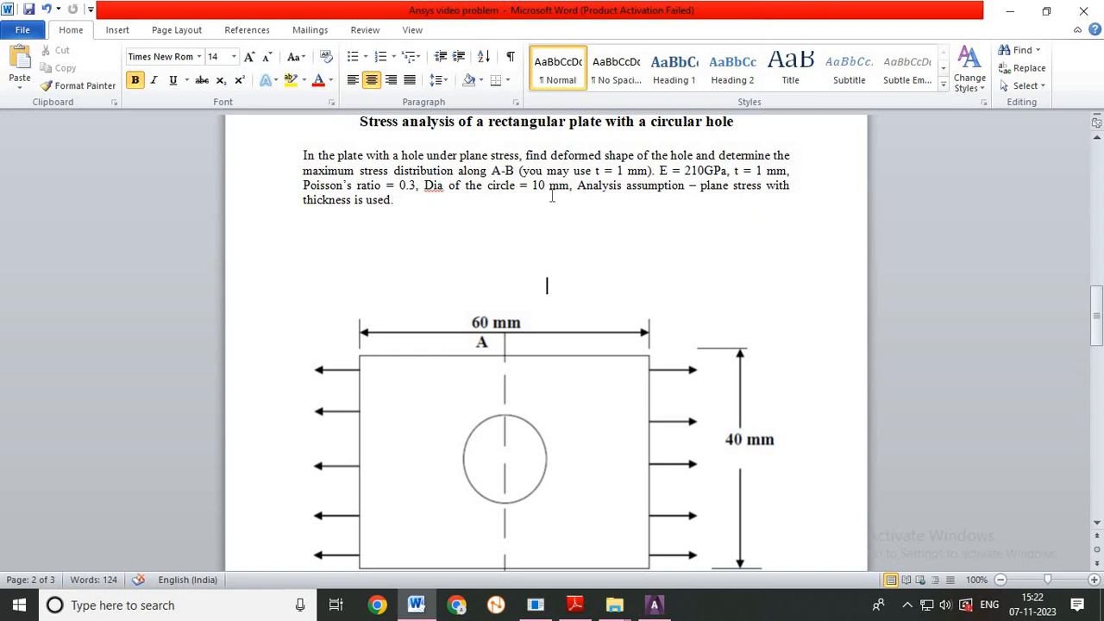
scroll(578, 345, down, 1)
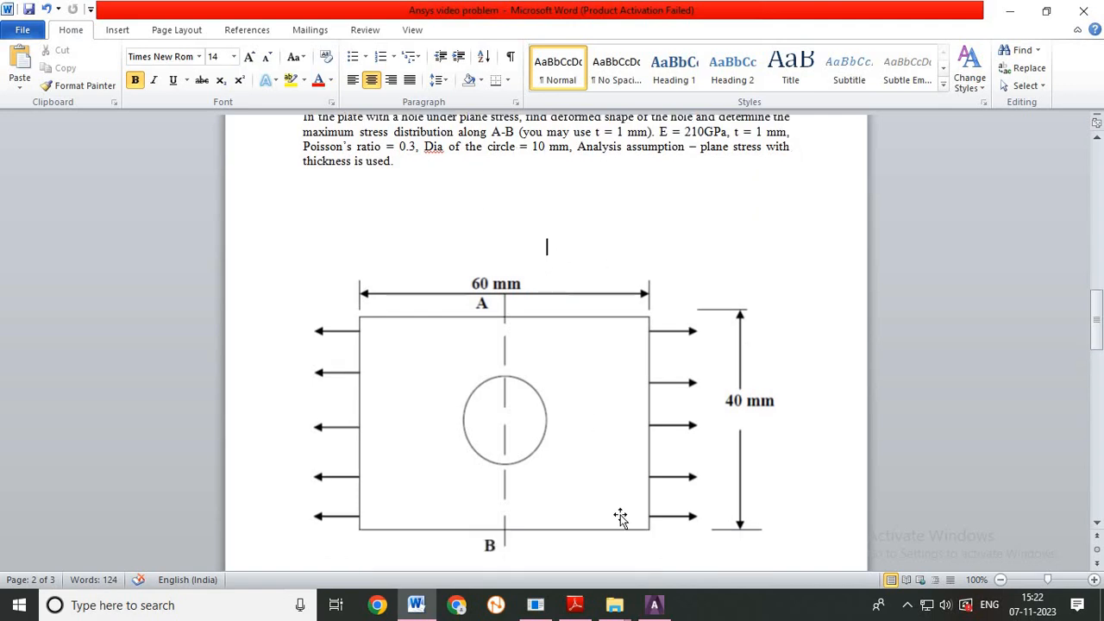
Return to ANSYS and turn off Reverse Video so the displacement plot is shown on a black background
click(654, 606)
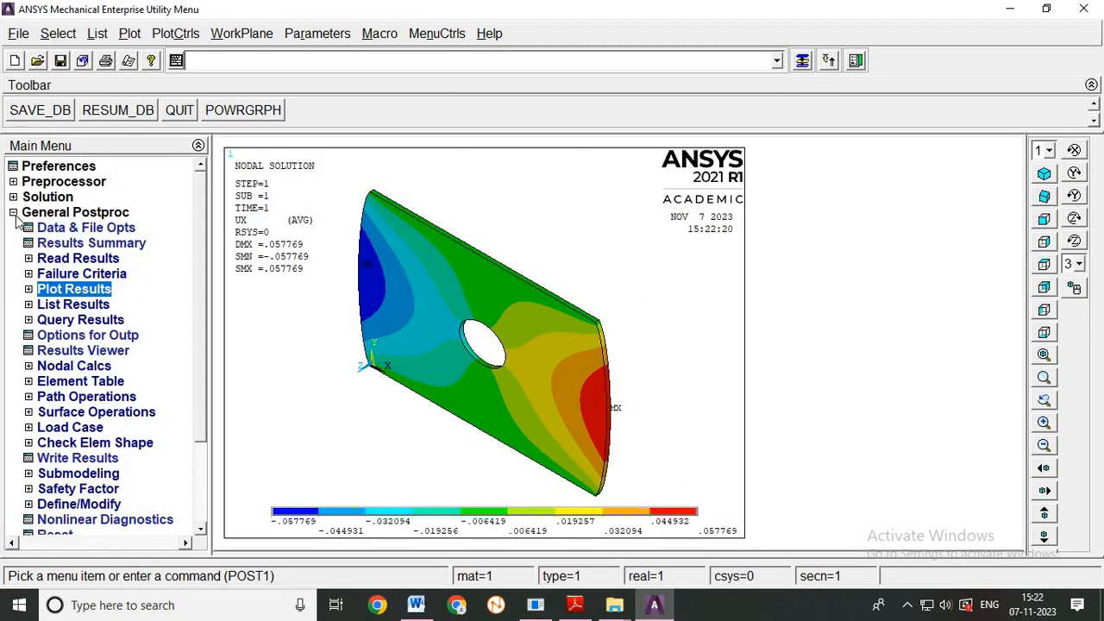
click(181, 36)
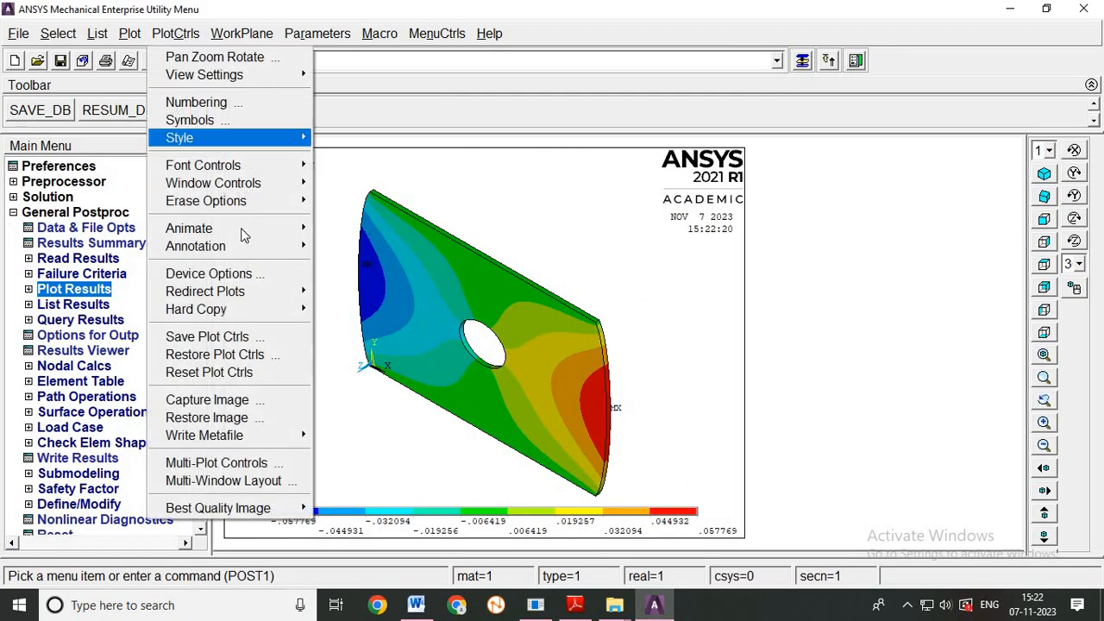
mouse_move(290, 138)
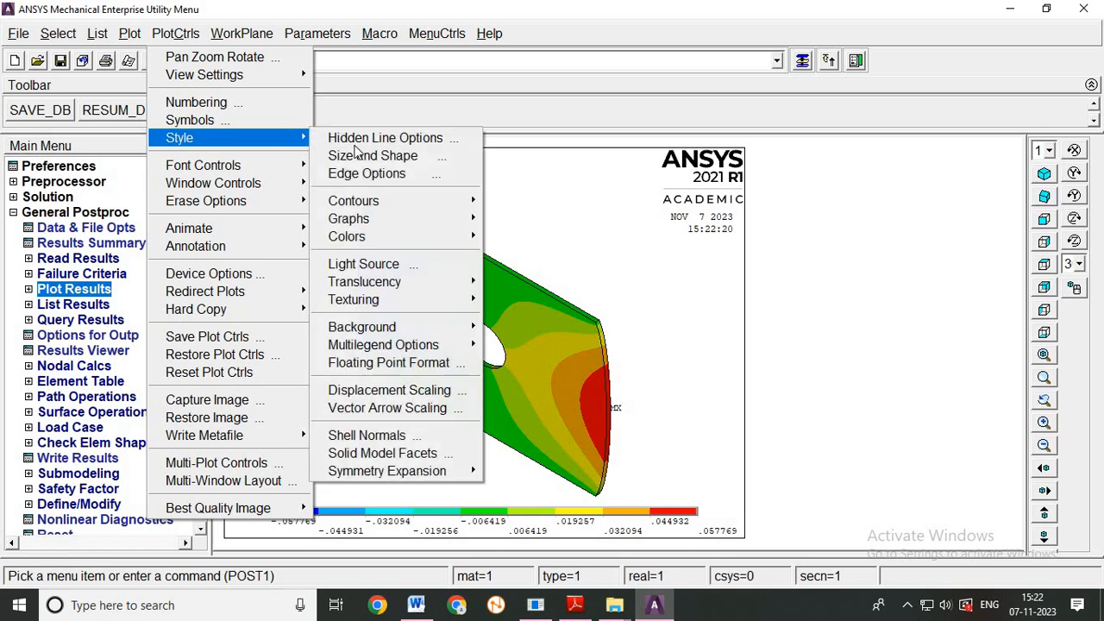
mouse_move(393, 238)
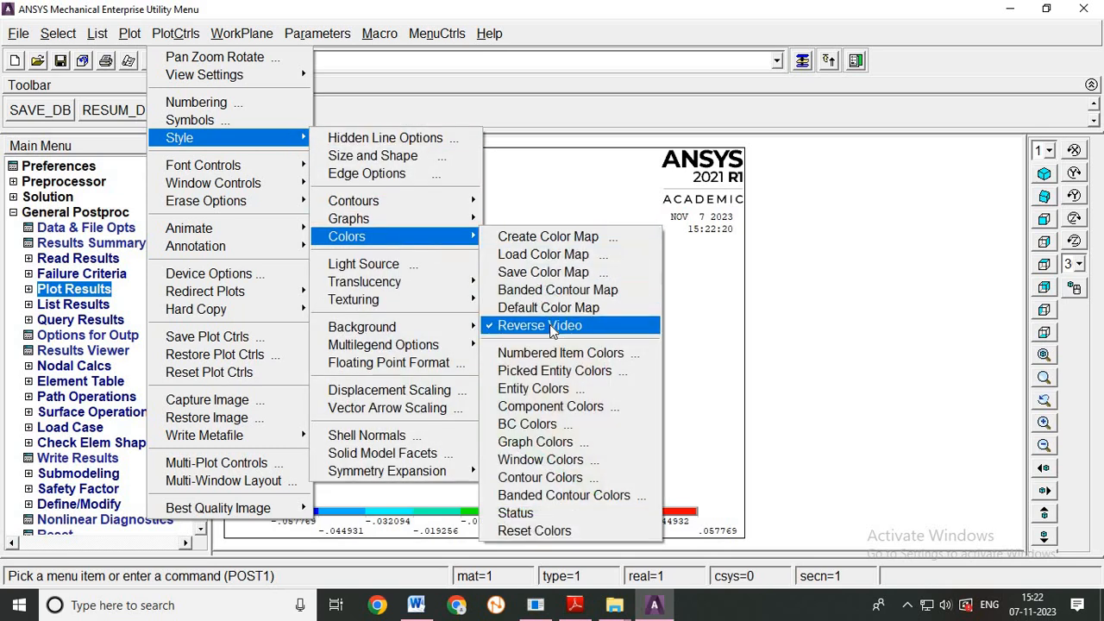
click(549, 325)
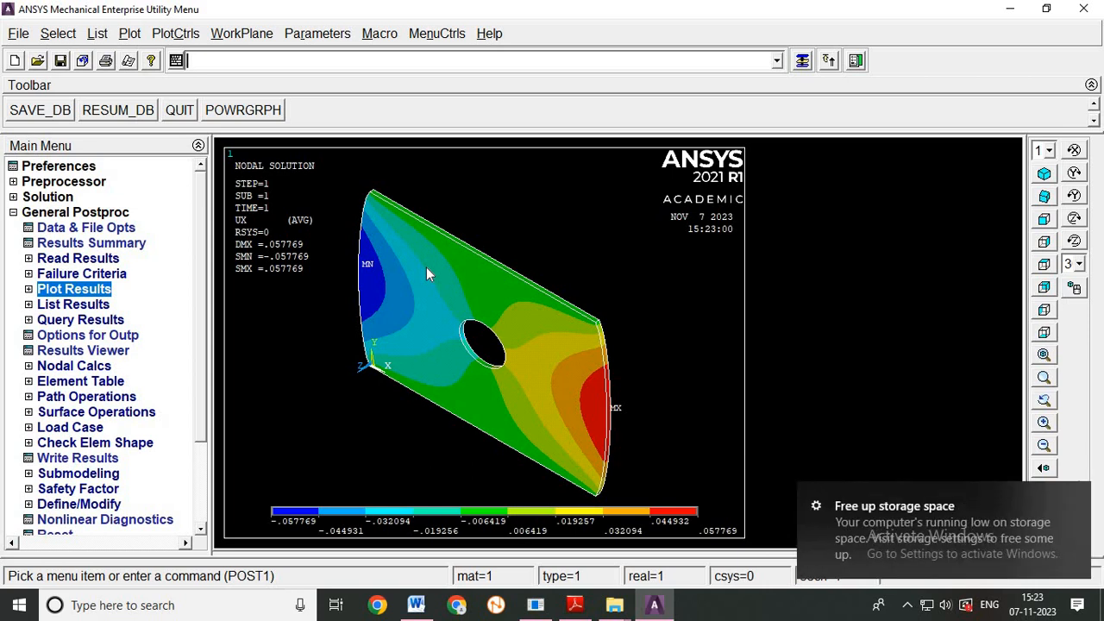
Go back to the Word document and read the given plate data, assumptions and loading sketch once more
click(416, 606)
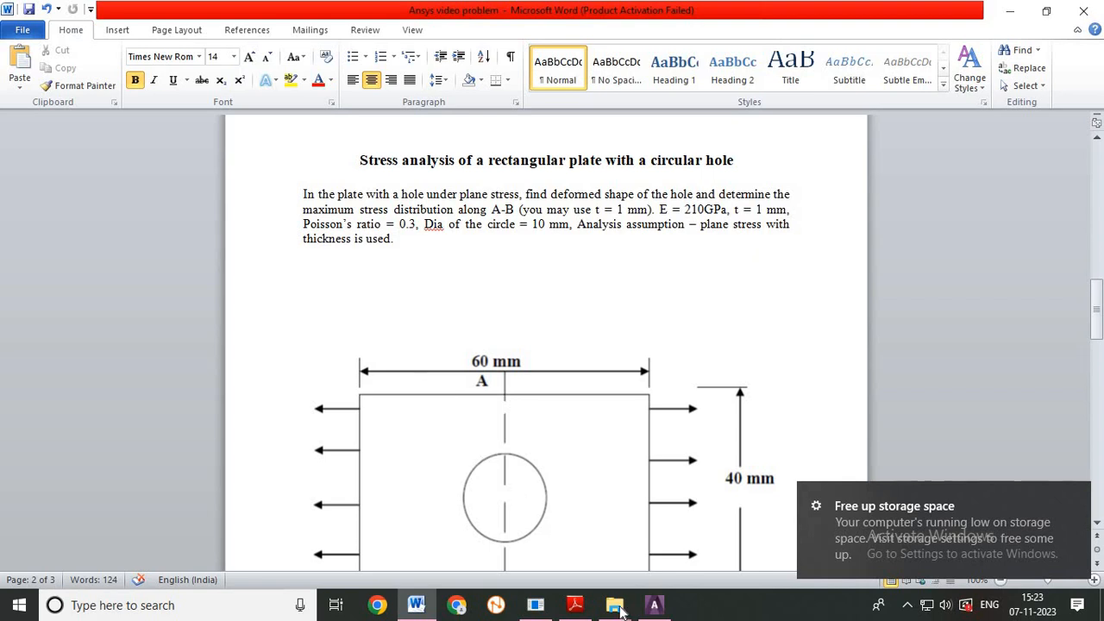
click(649, 609)
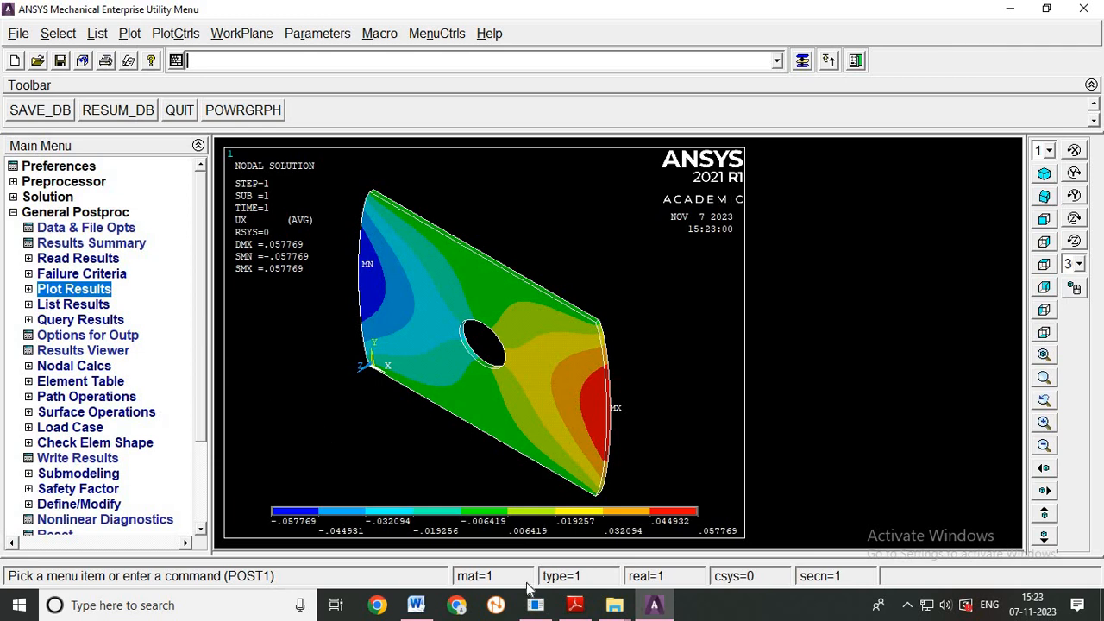
click(417, 606)
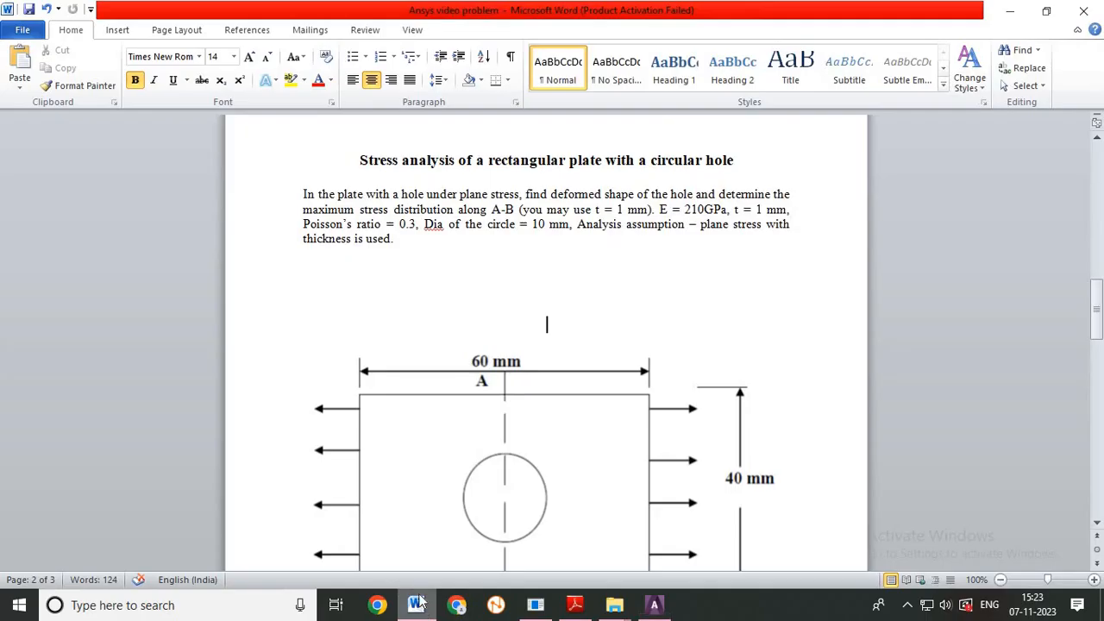
scroll(456, 278, down, 1)
click(456, 278)
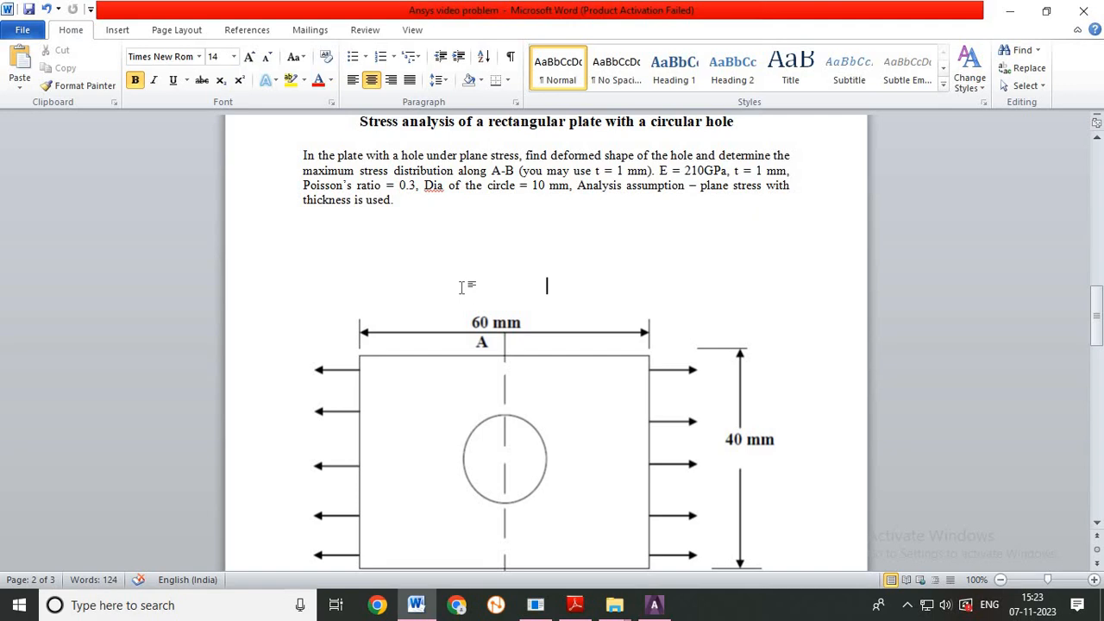
scroll(461, 288, down, 1)
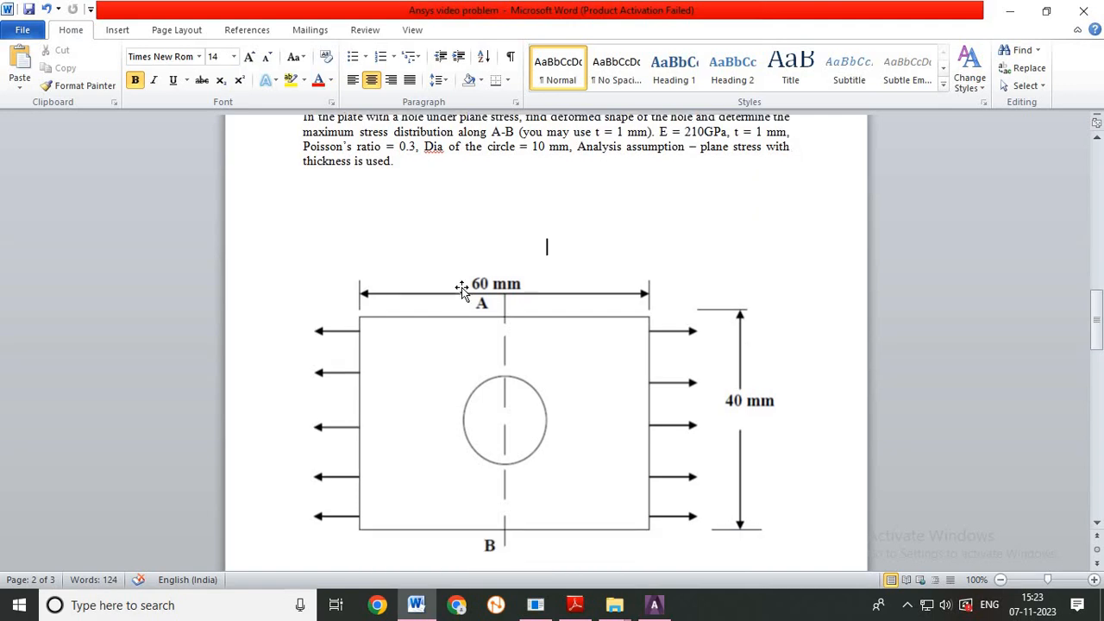
scroll(461, 288, up, 1)
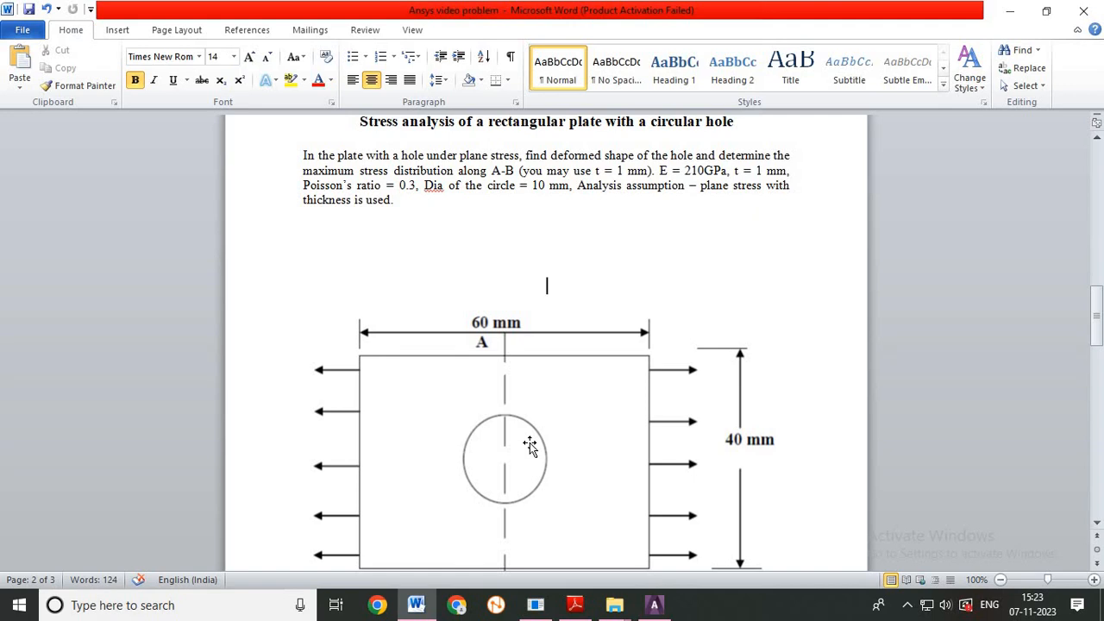
Switch to ANSYS and save the analysis database under the current job name
click(654, 607)
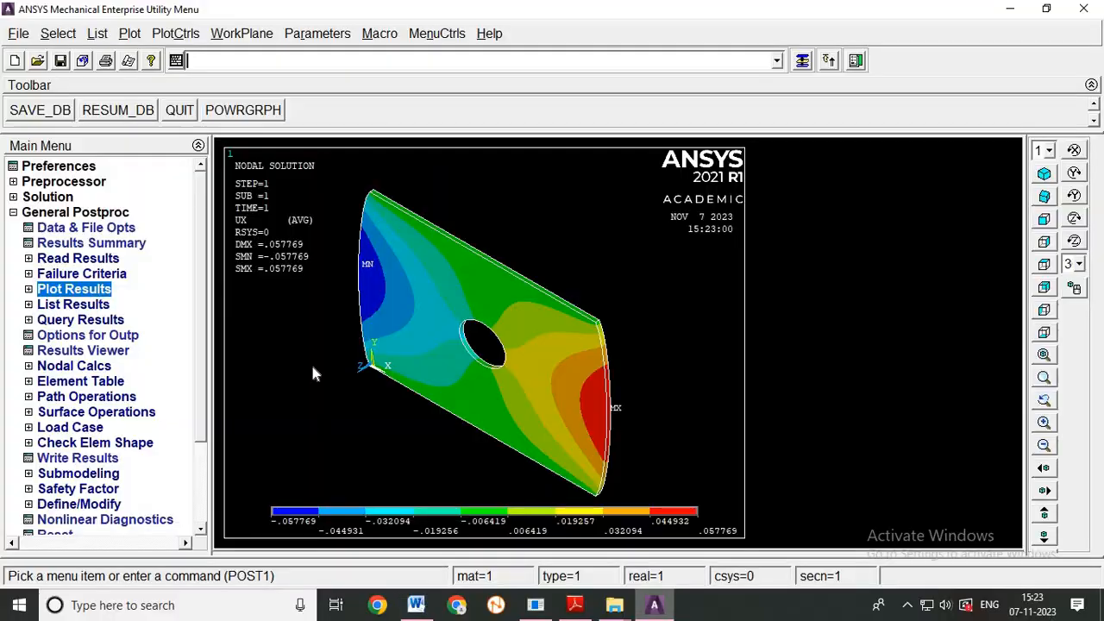
click(18, 35)
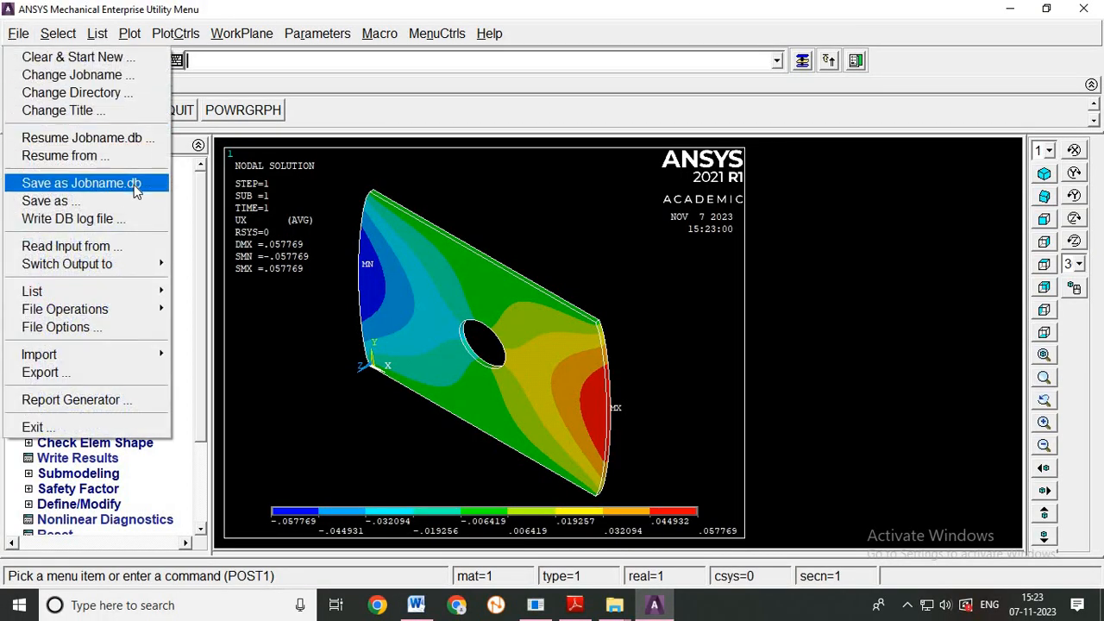
click(89, 184)
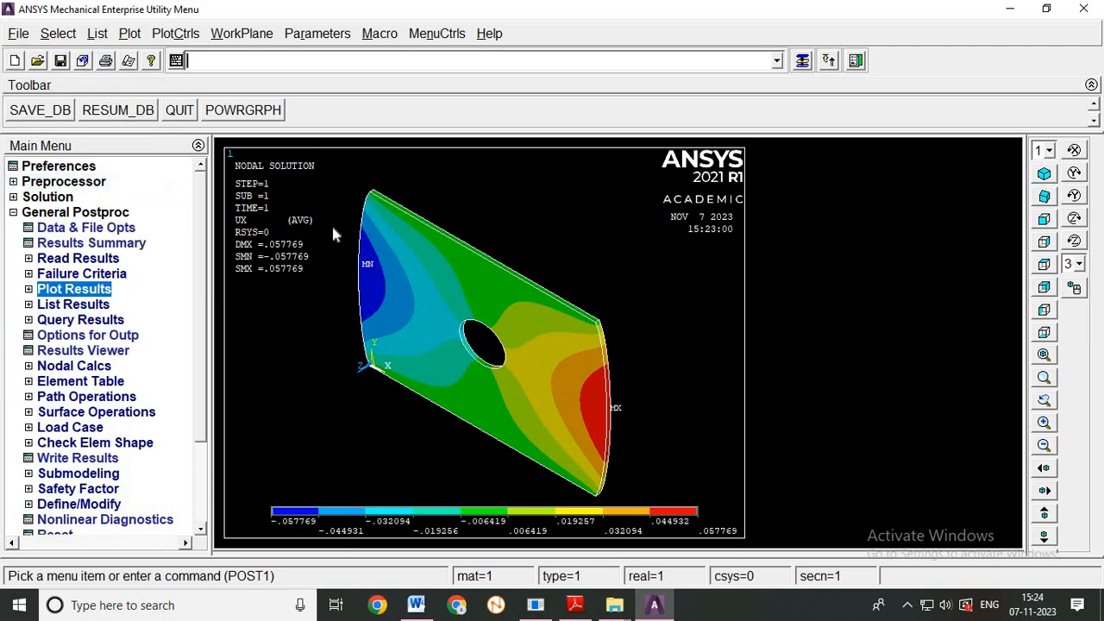
Save a copy of the database under the name "plate with circular hole.db"
click(19, 35)
click(50, 201)
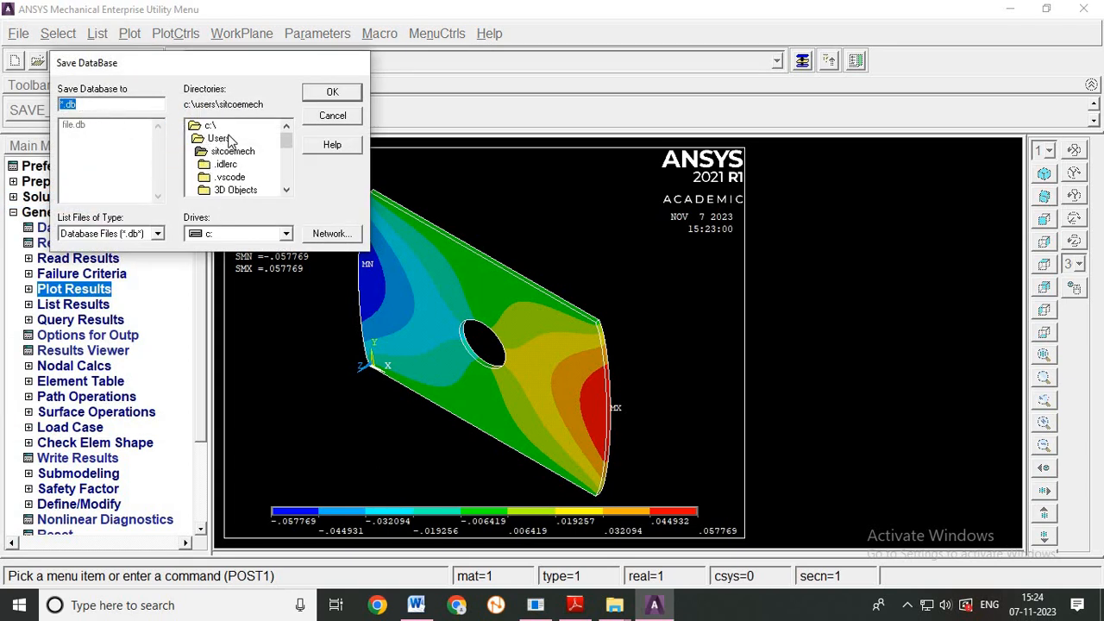
drag(288, 144, 284, 153)
click(250, 142)
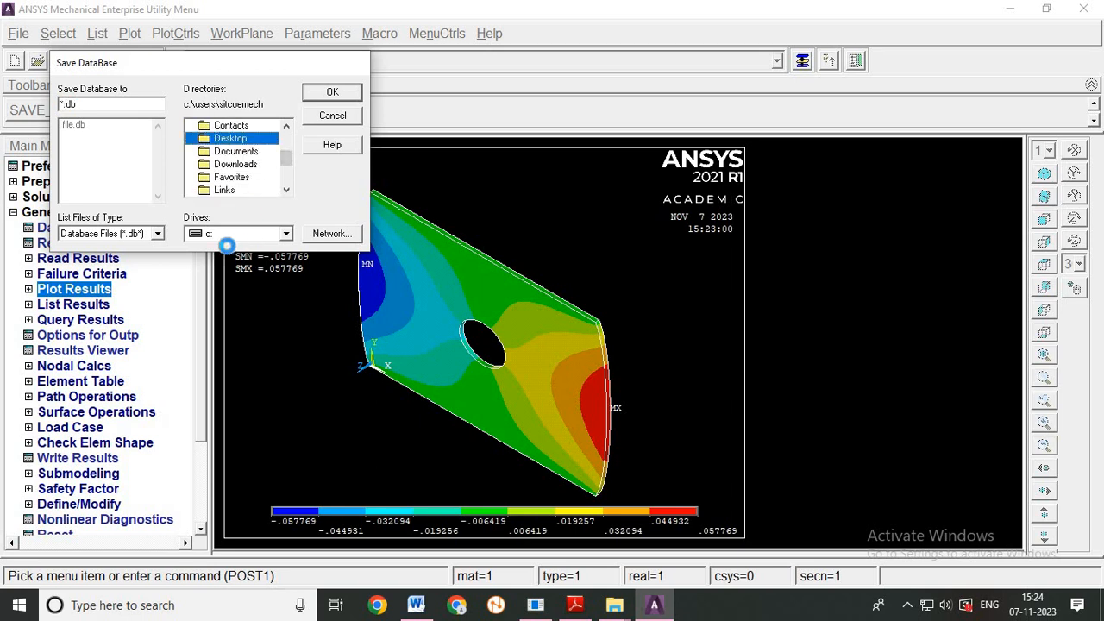
click(65, 106)
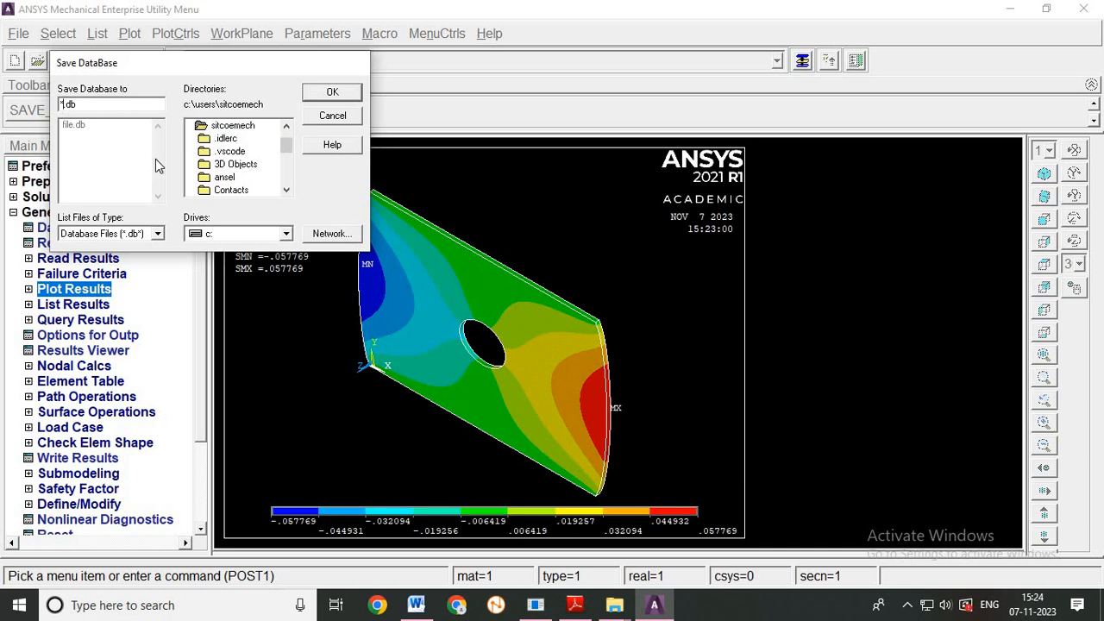
key(BackSpace)
text(plate with circular hole)
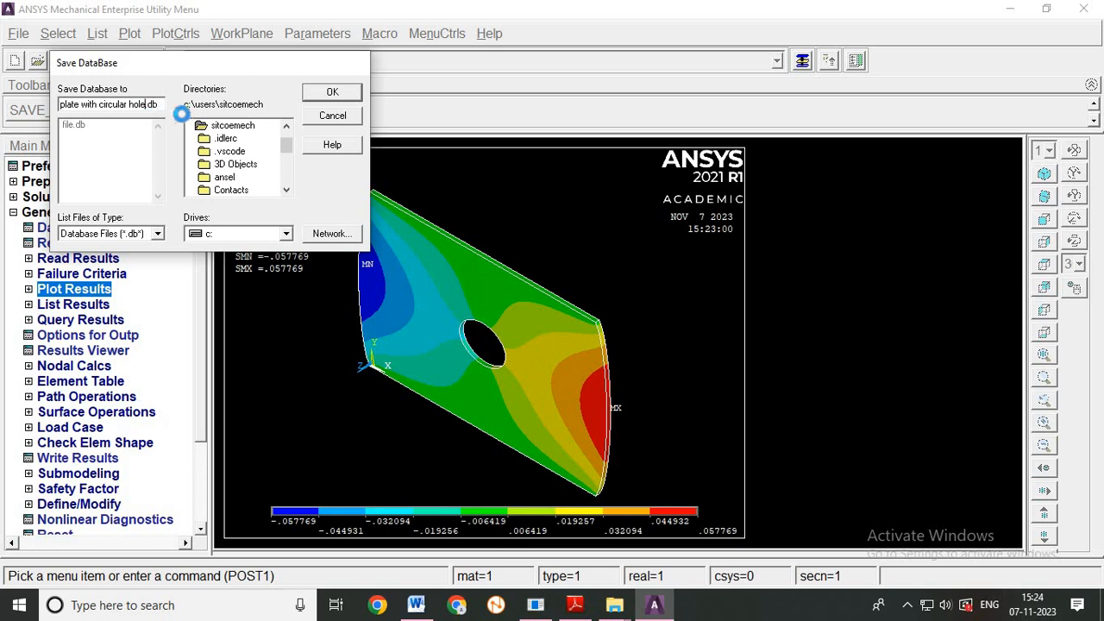
click(321, 92)
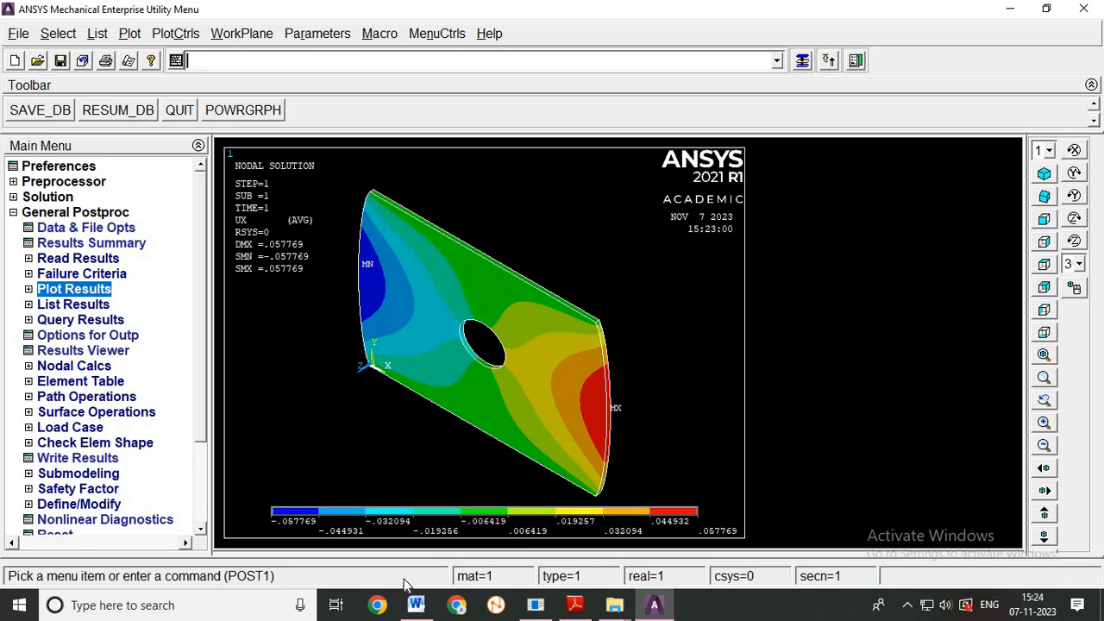
Check the problem statement in Word briefly, return to ANSYS and open the exit options for Mechanical APDL
click(416, 604)
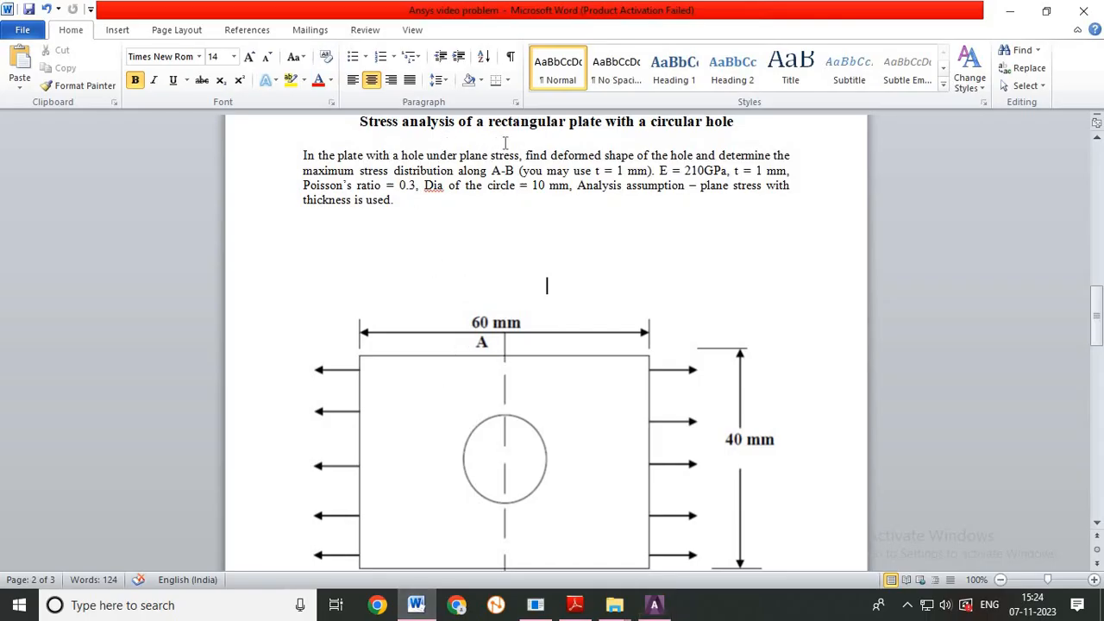
click(654, 608)
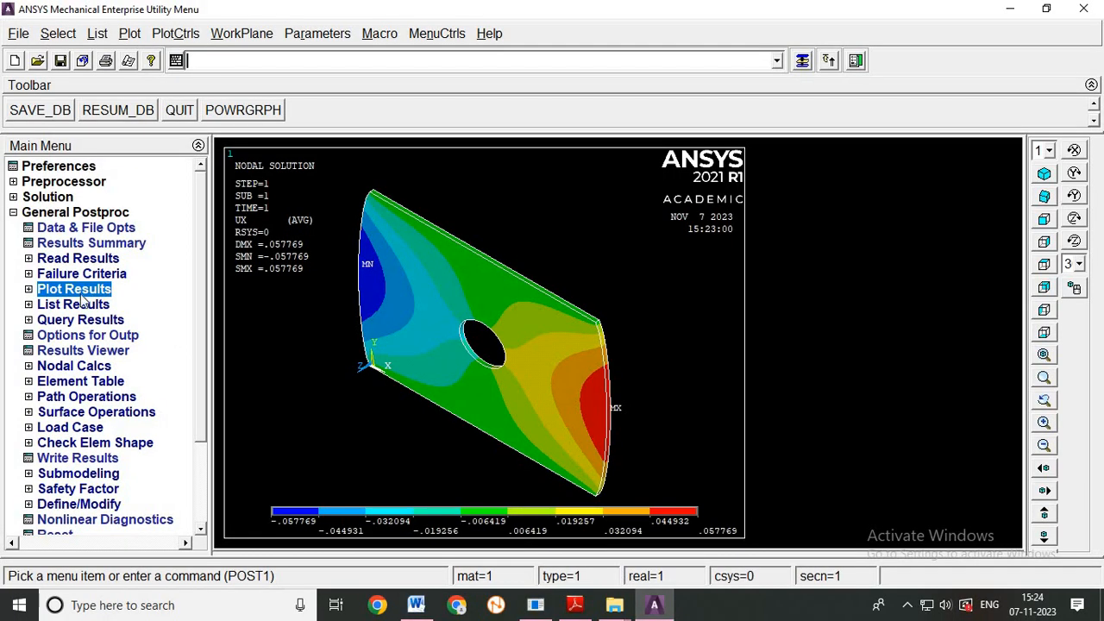
click(17, 36)
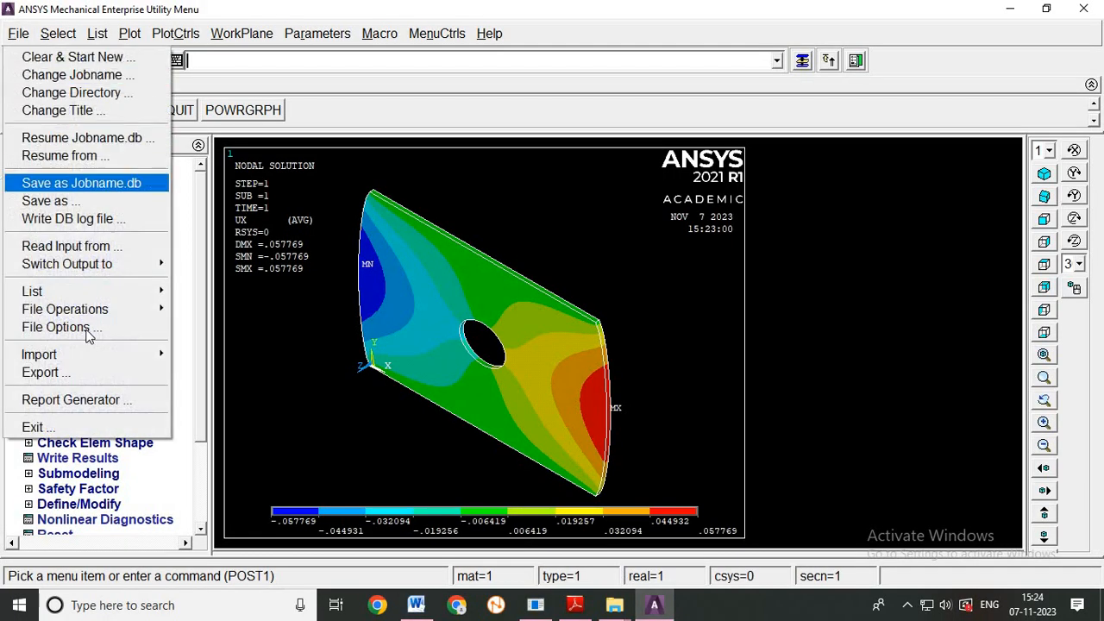
click(84, 428)
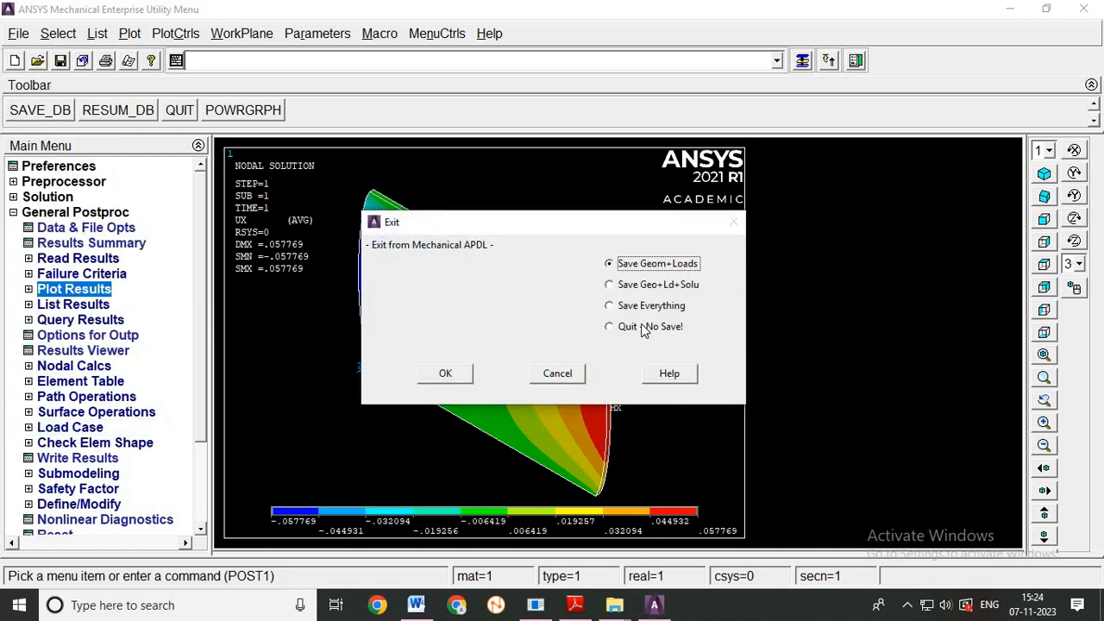